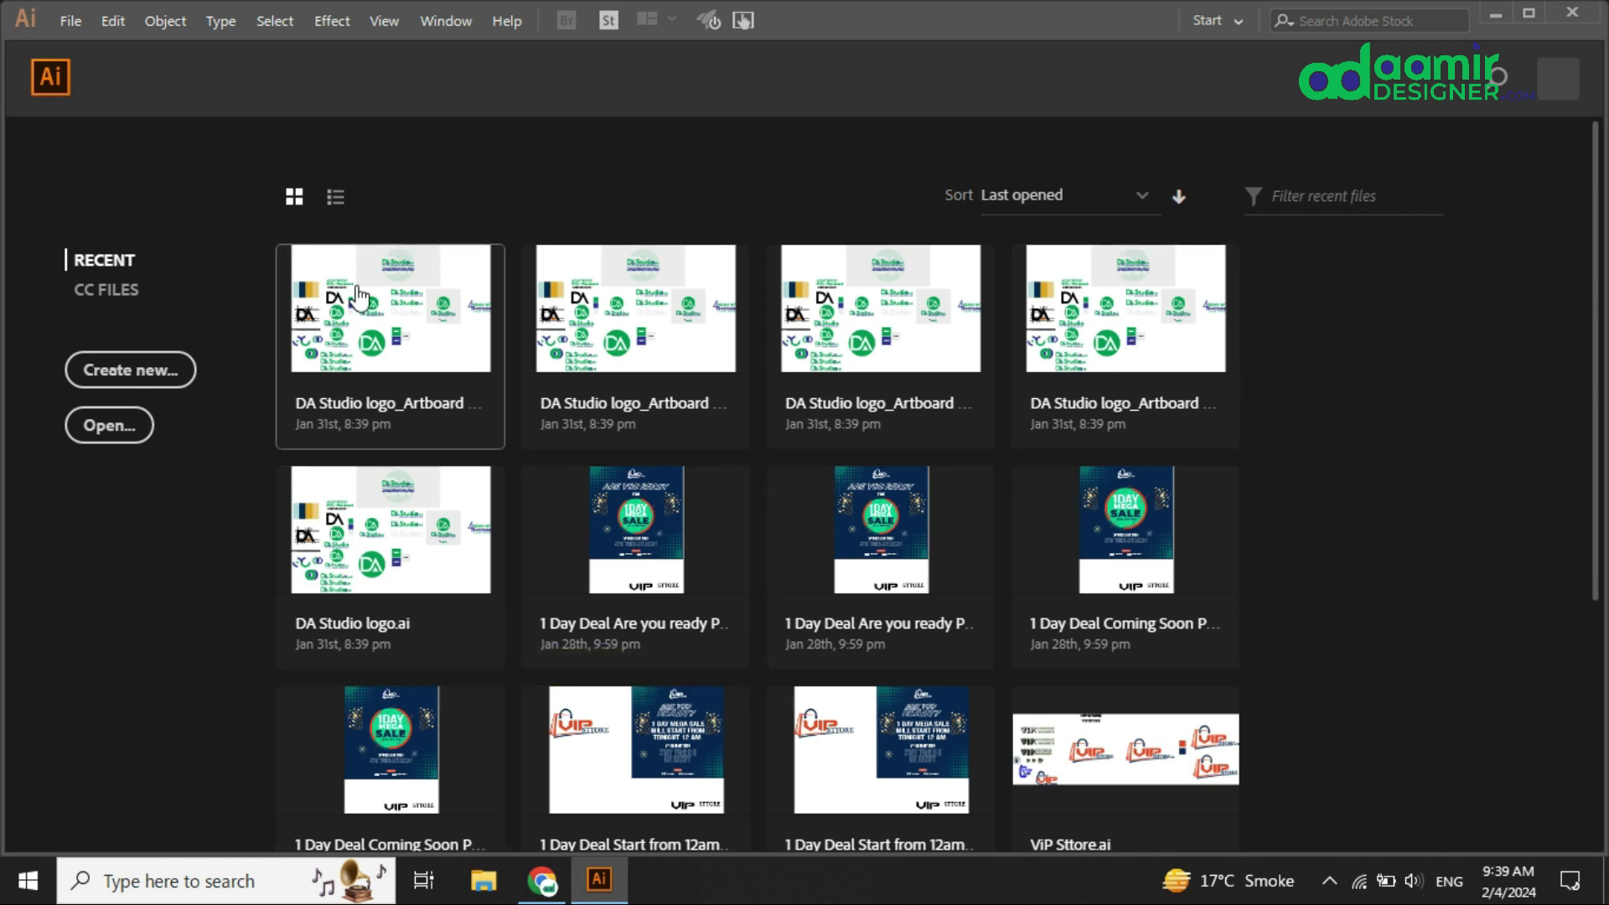
- Examine the start screen's recent files, the CC Files page and the sorting options for recent files
scroll(953, 422, "down", 2)
scroll(953, 422, "down", 4)
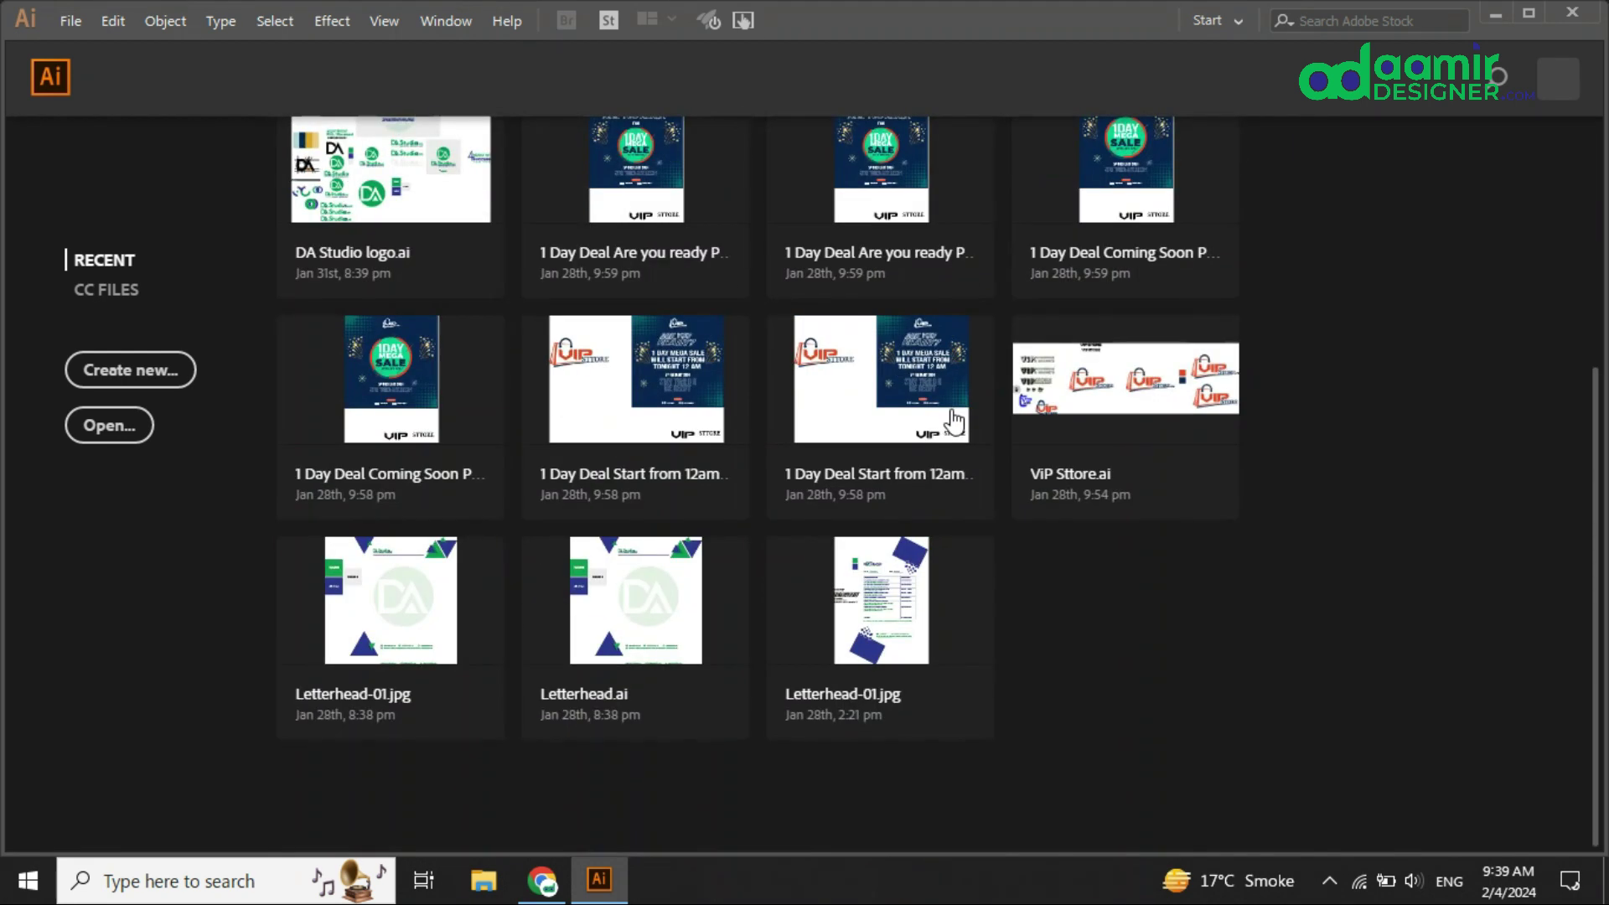
scroll(954, 422, "up", 6)
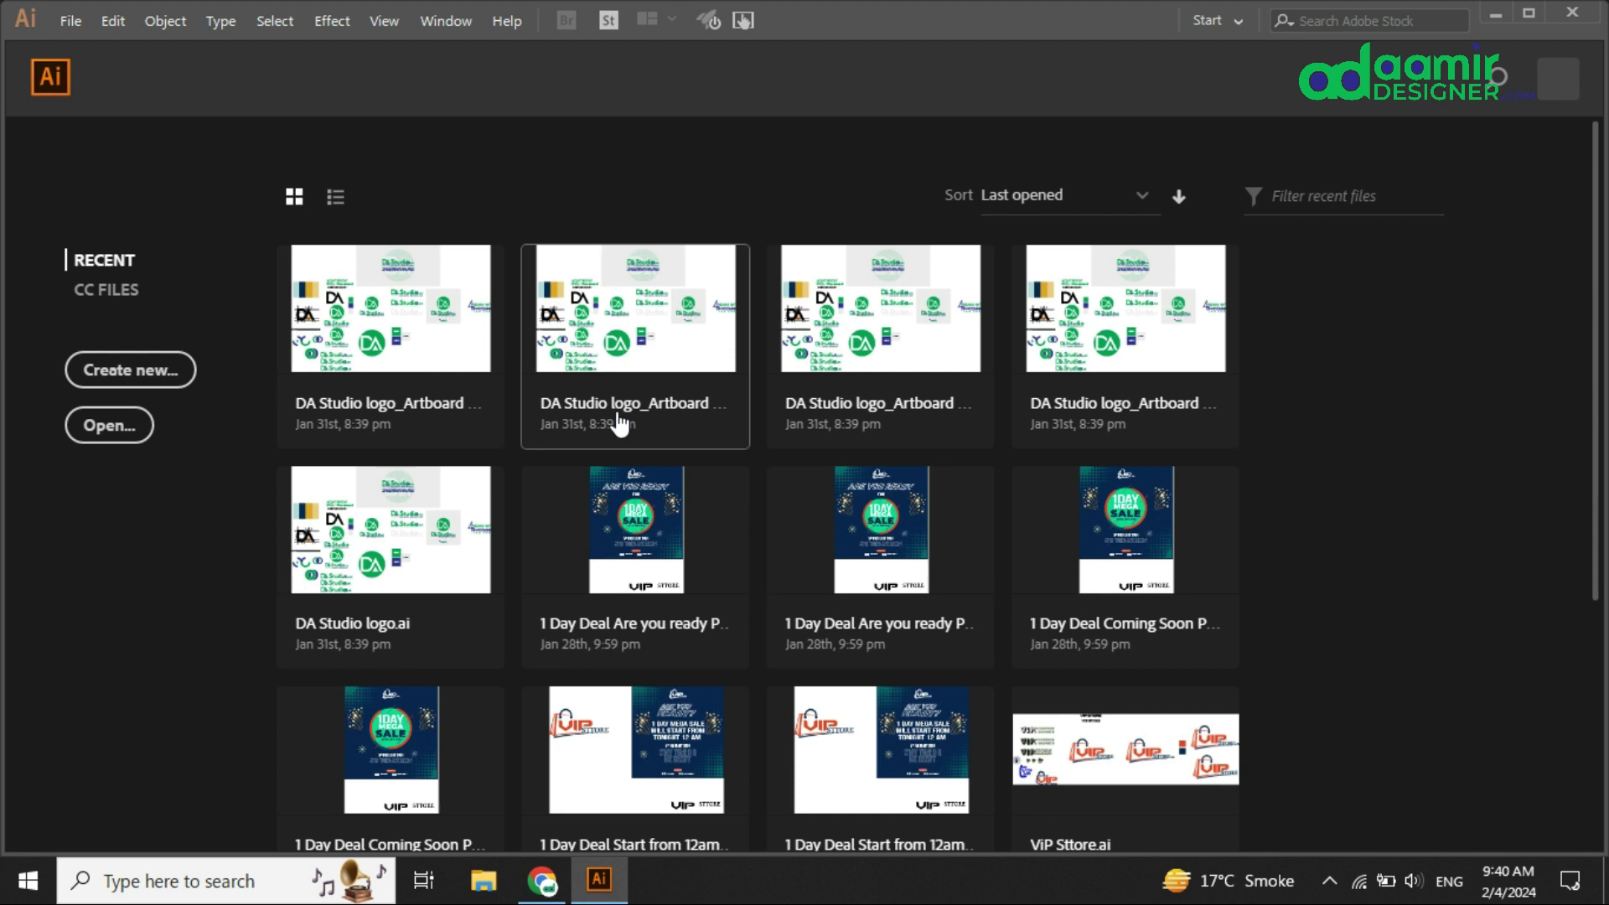
left_click(112, 288)
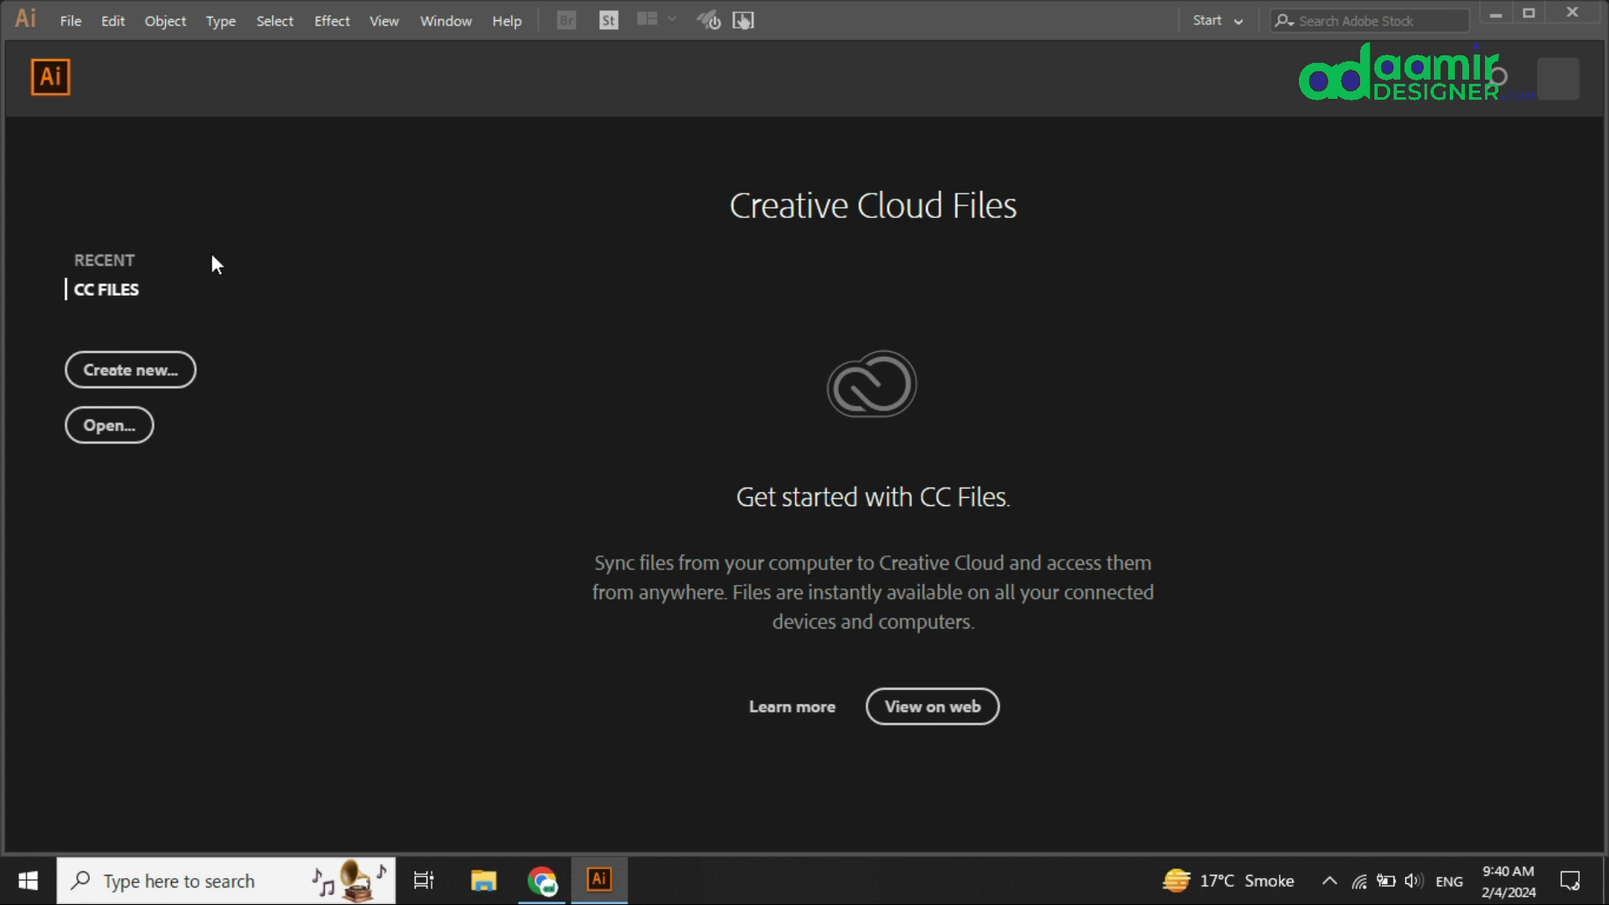
left_click(99, 261)
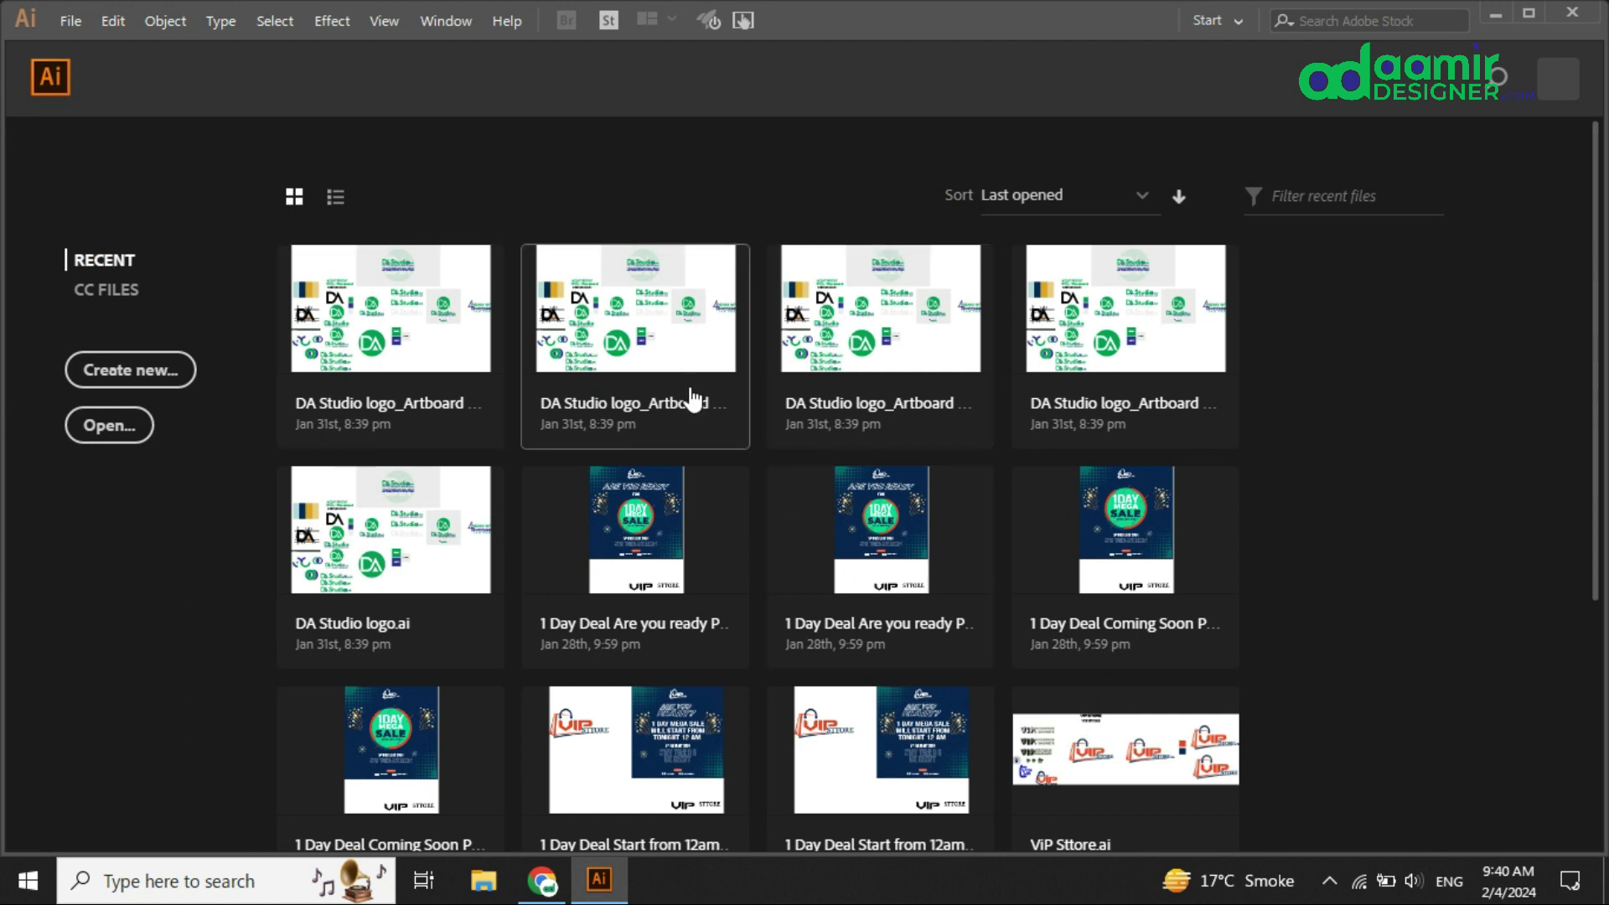
left_click(1071, 201)
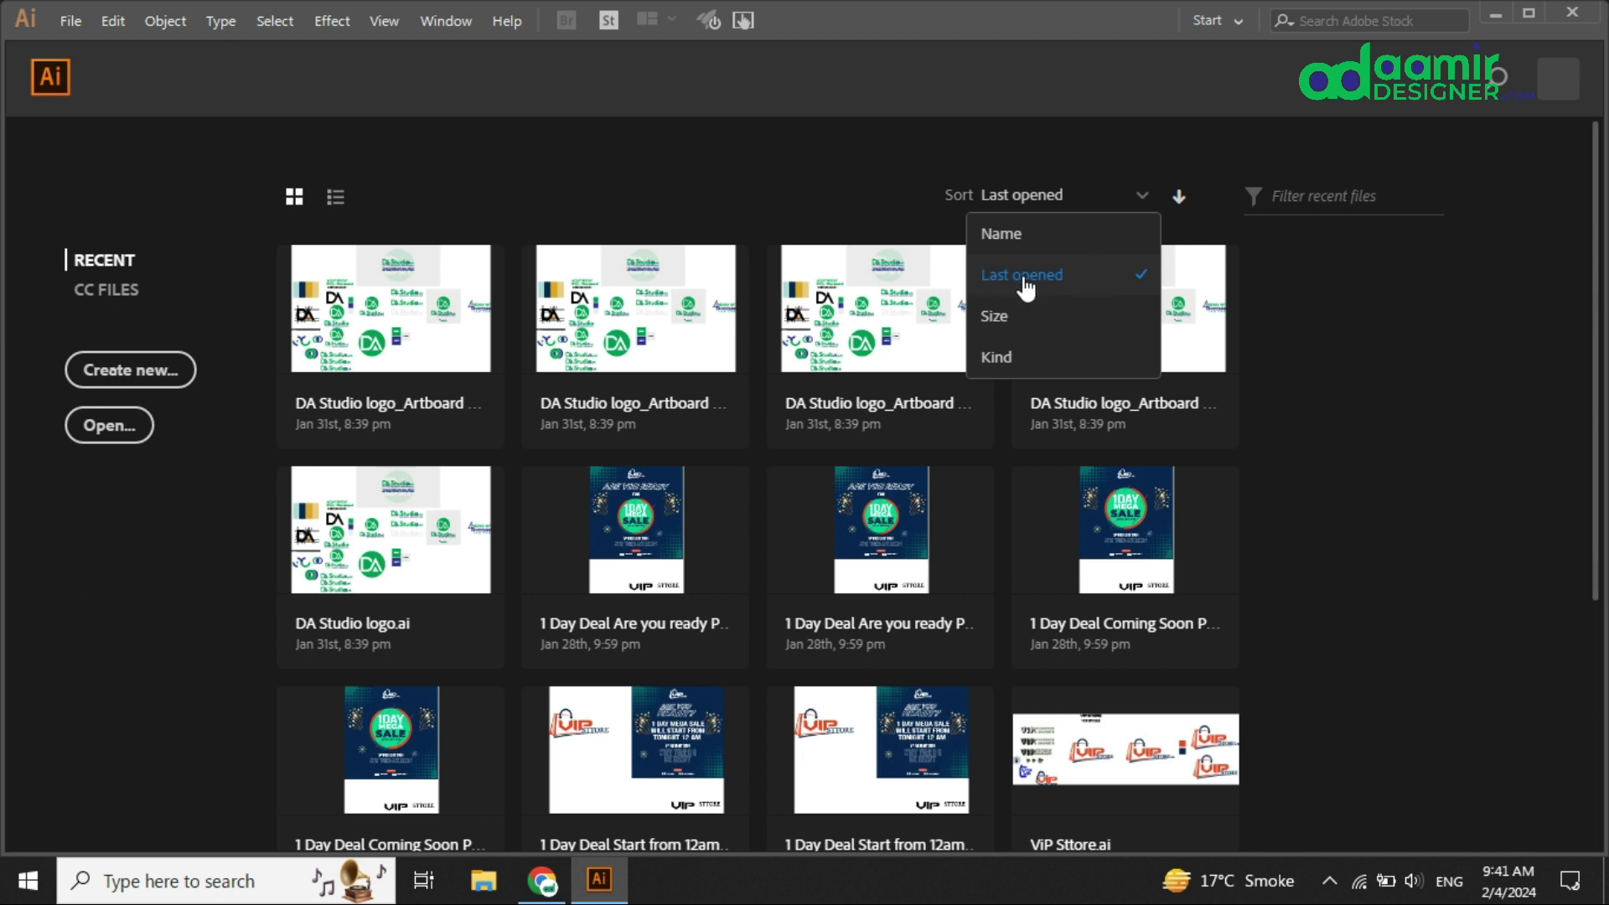
scroll(673, 675, "down", 3)
scroll(673, 675, "up", 3)
left_click(1240, 459)
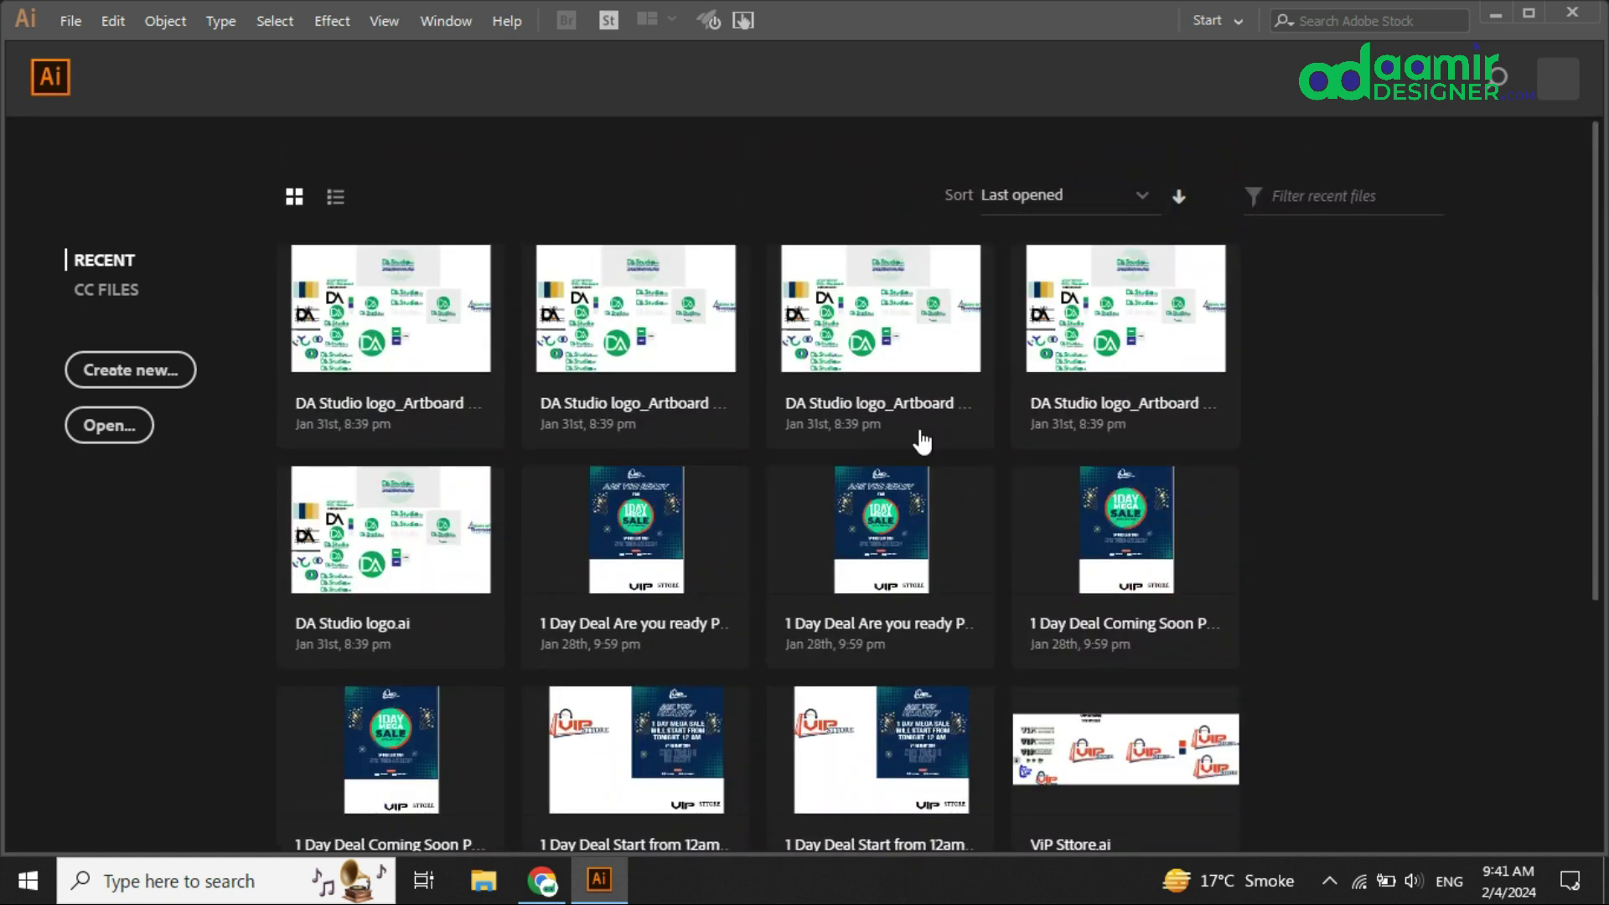
- Begin a new document and look through the recent preset sizes
left_click(126, 377)
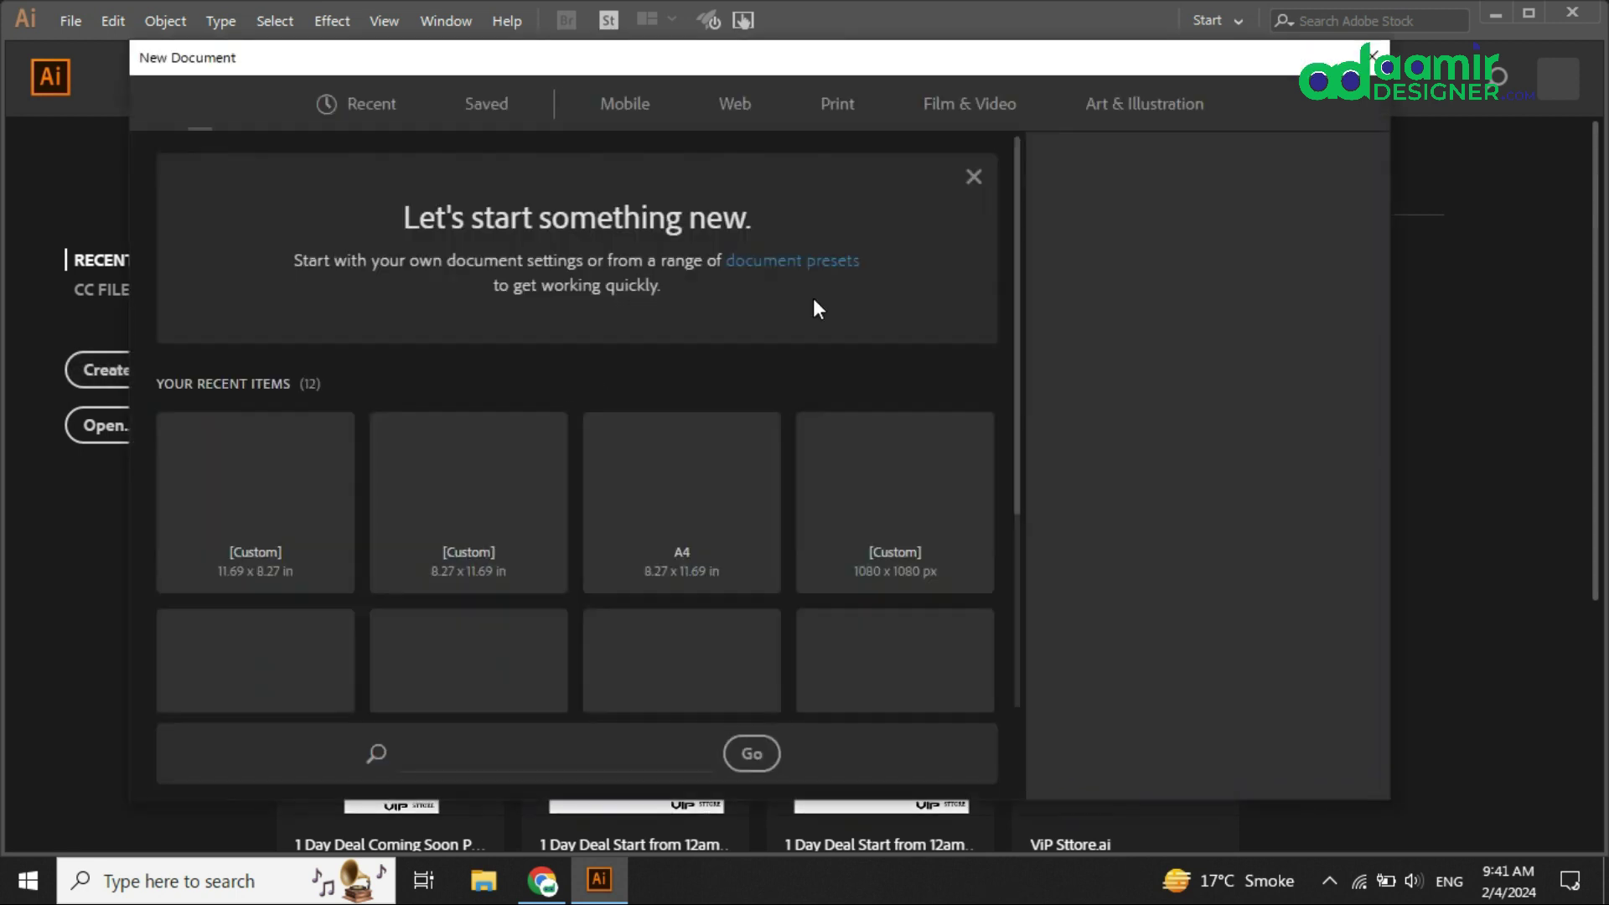
mouse_move(757, 65)
left_mouse_down()
mouse_move(758, 114)
mouse_move(776, 42)
mouse_move(766, 57)
left_mouse_up()
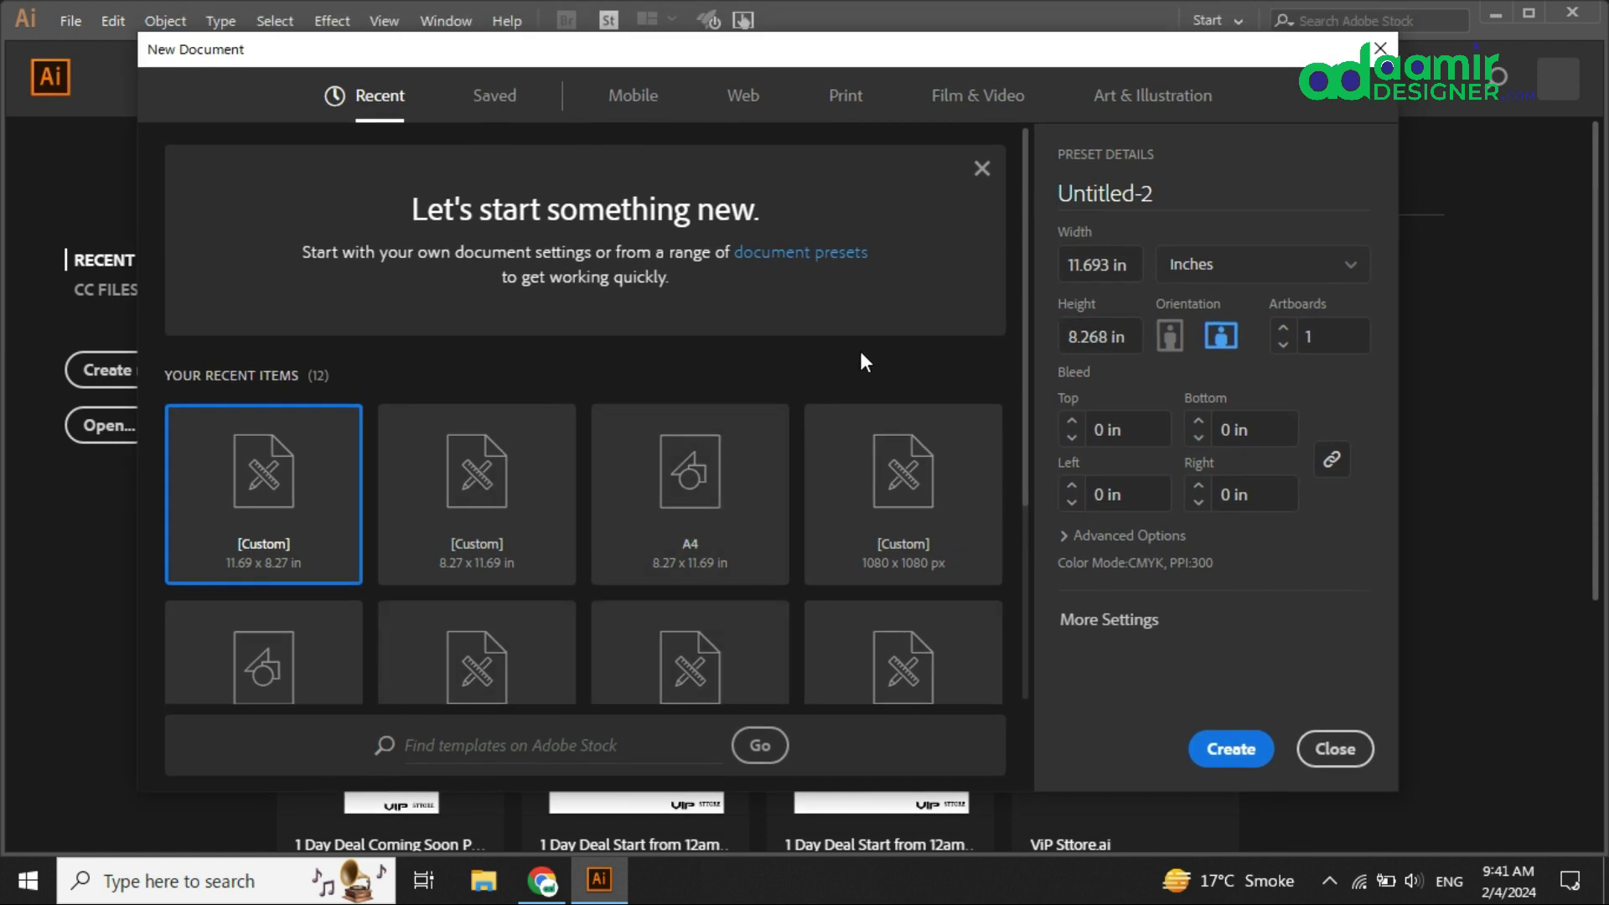
scroll(860, 350, "down", 3)
scroll(859, 350, "up", 3)
scroll(586, 417, "down", 3)
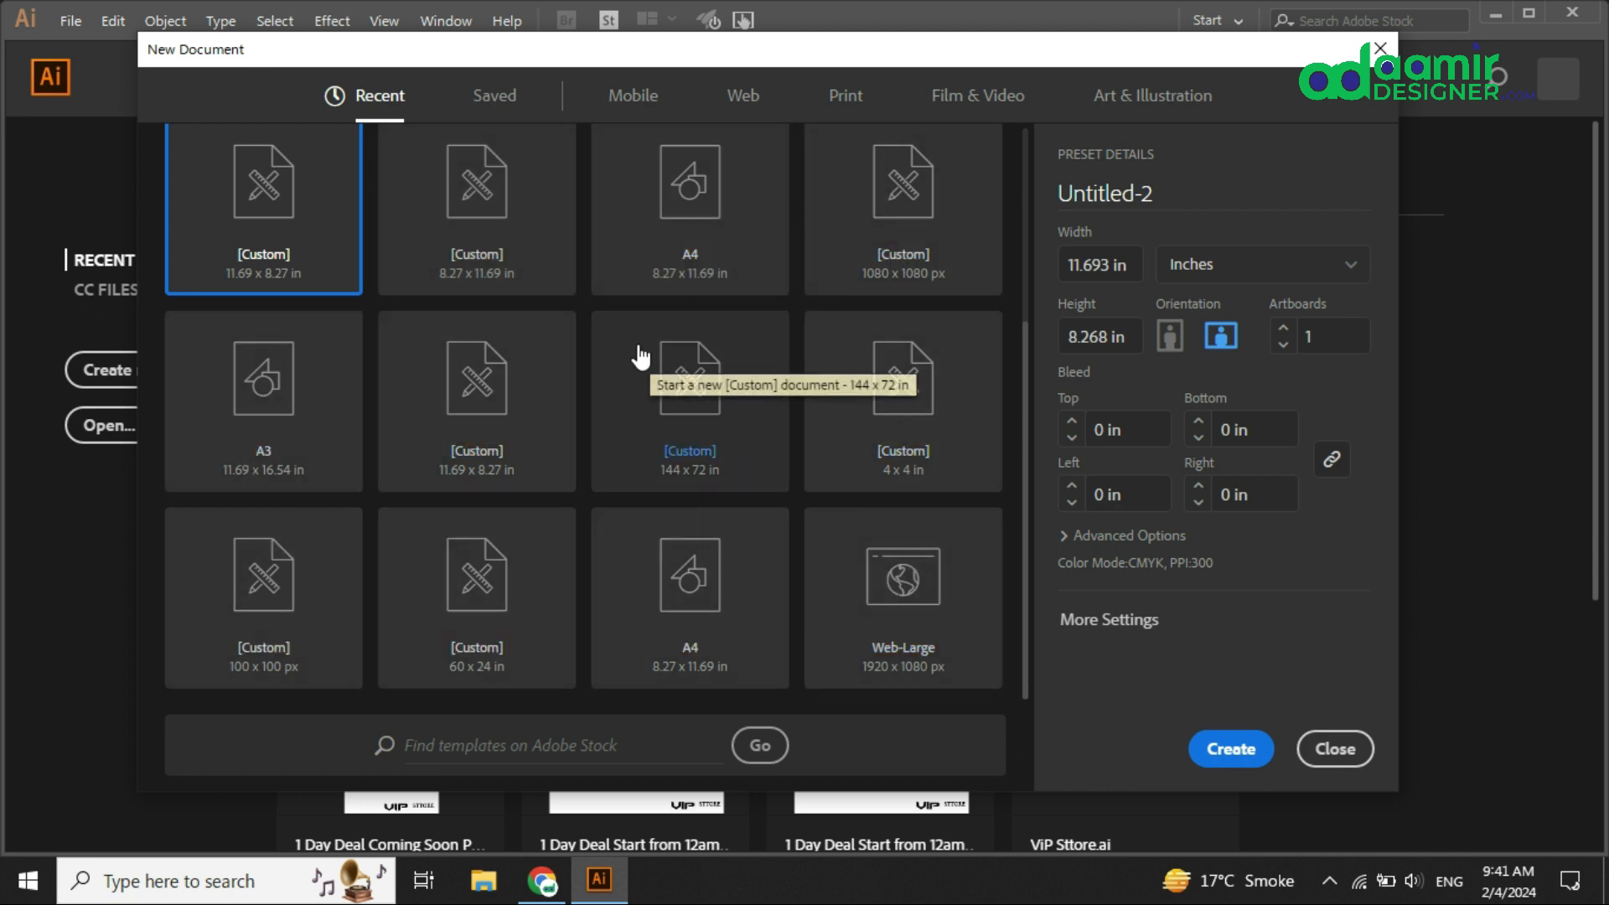
scroll(641, 356, "up", 3)
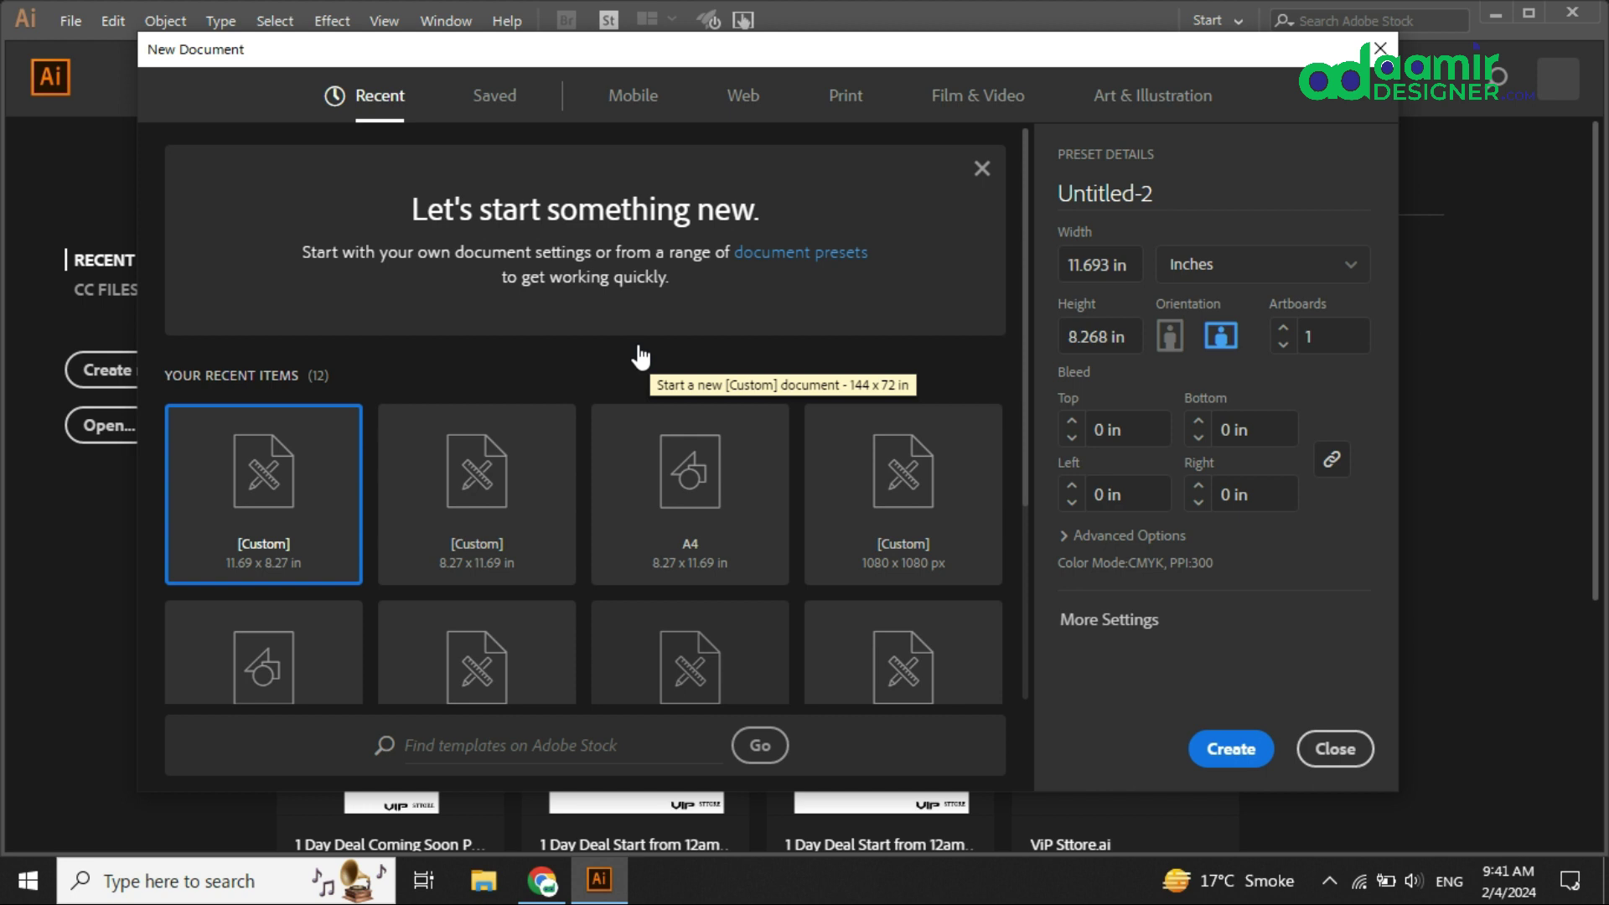
scroll(641, 356, "down", 3)
scroll(641, 356, "up", 3)
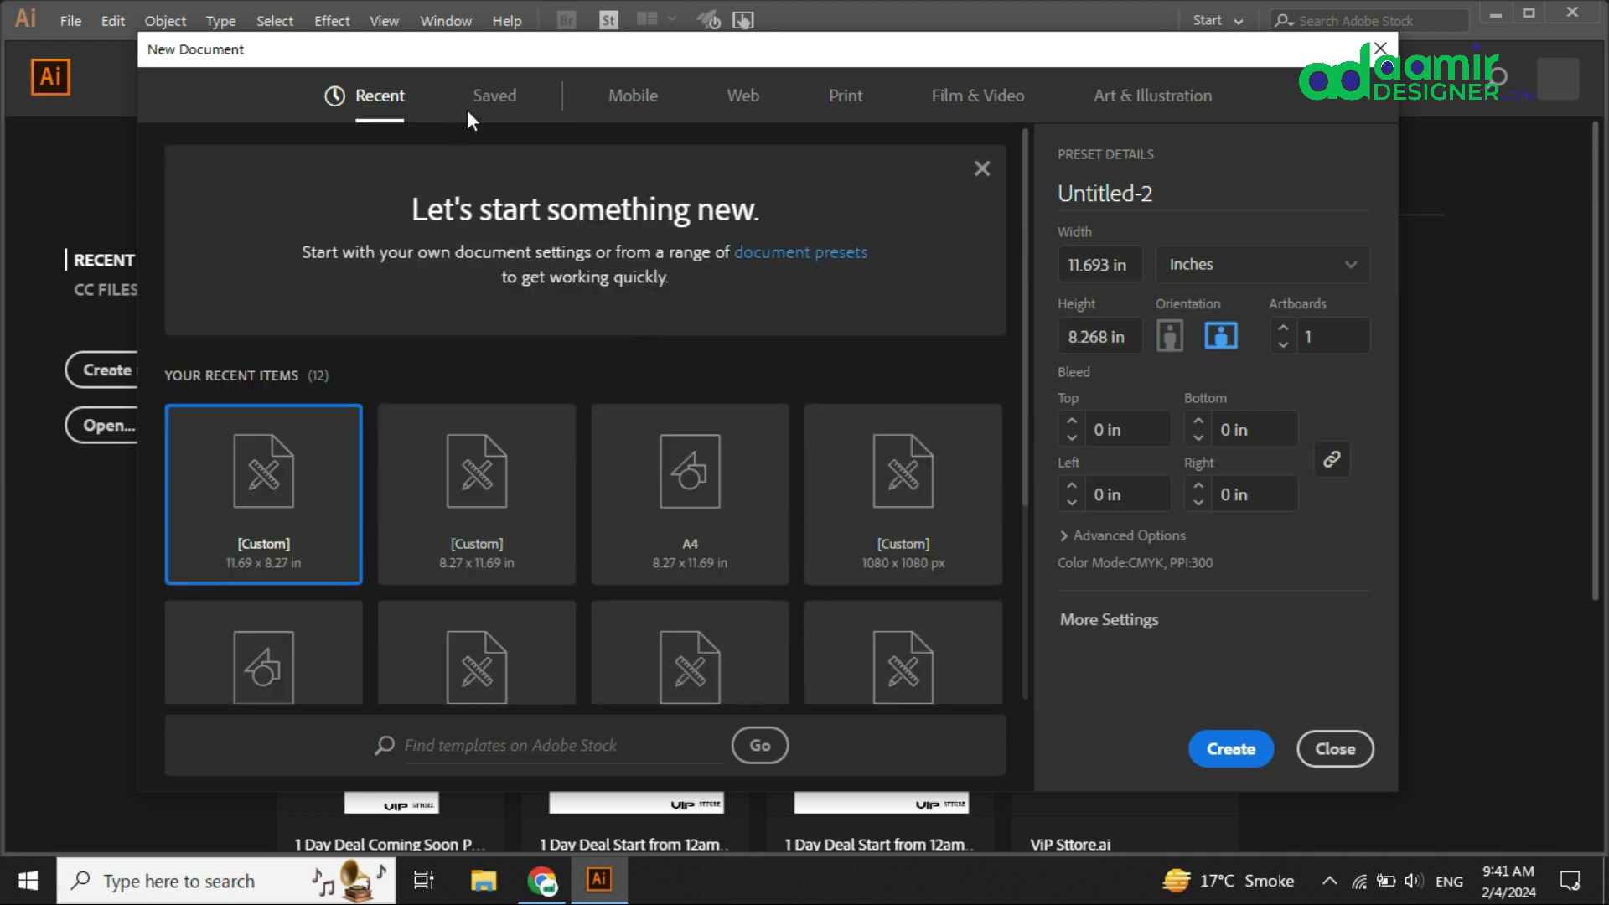
- Look through the Saved, Mobile, Web, Print, Film & Video and Art & Illustration presets, ending back on the recent ones
left_click(493, 108)
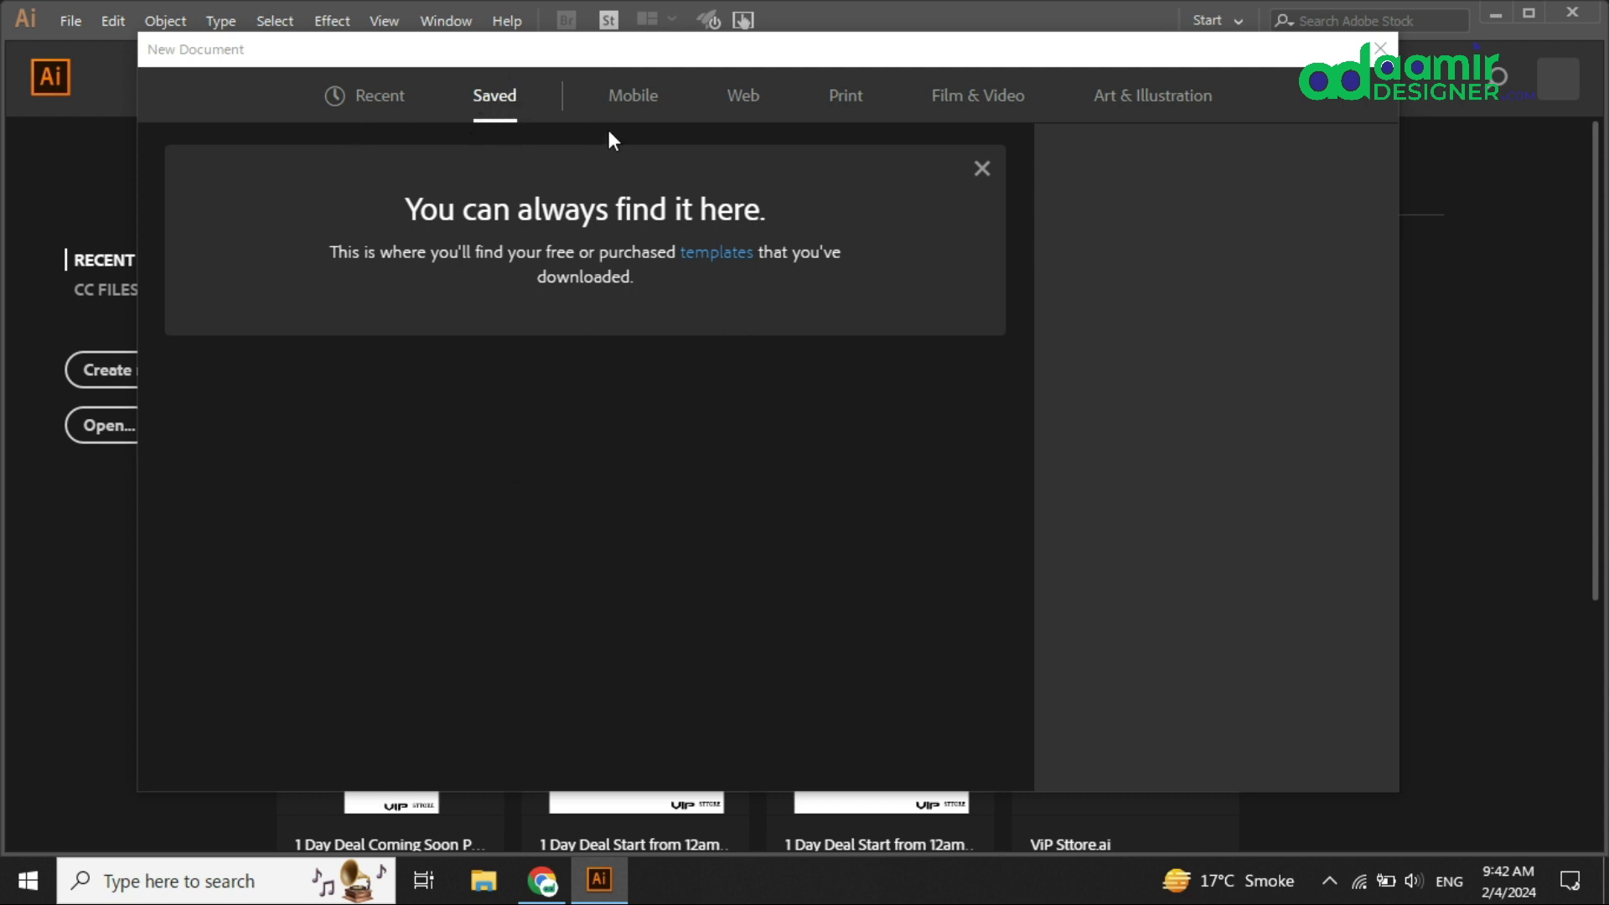
left_click(630, 97)
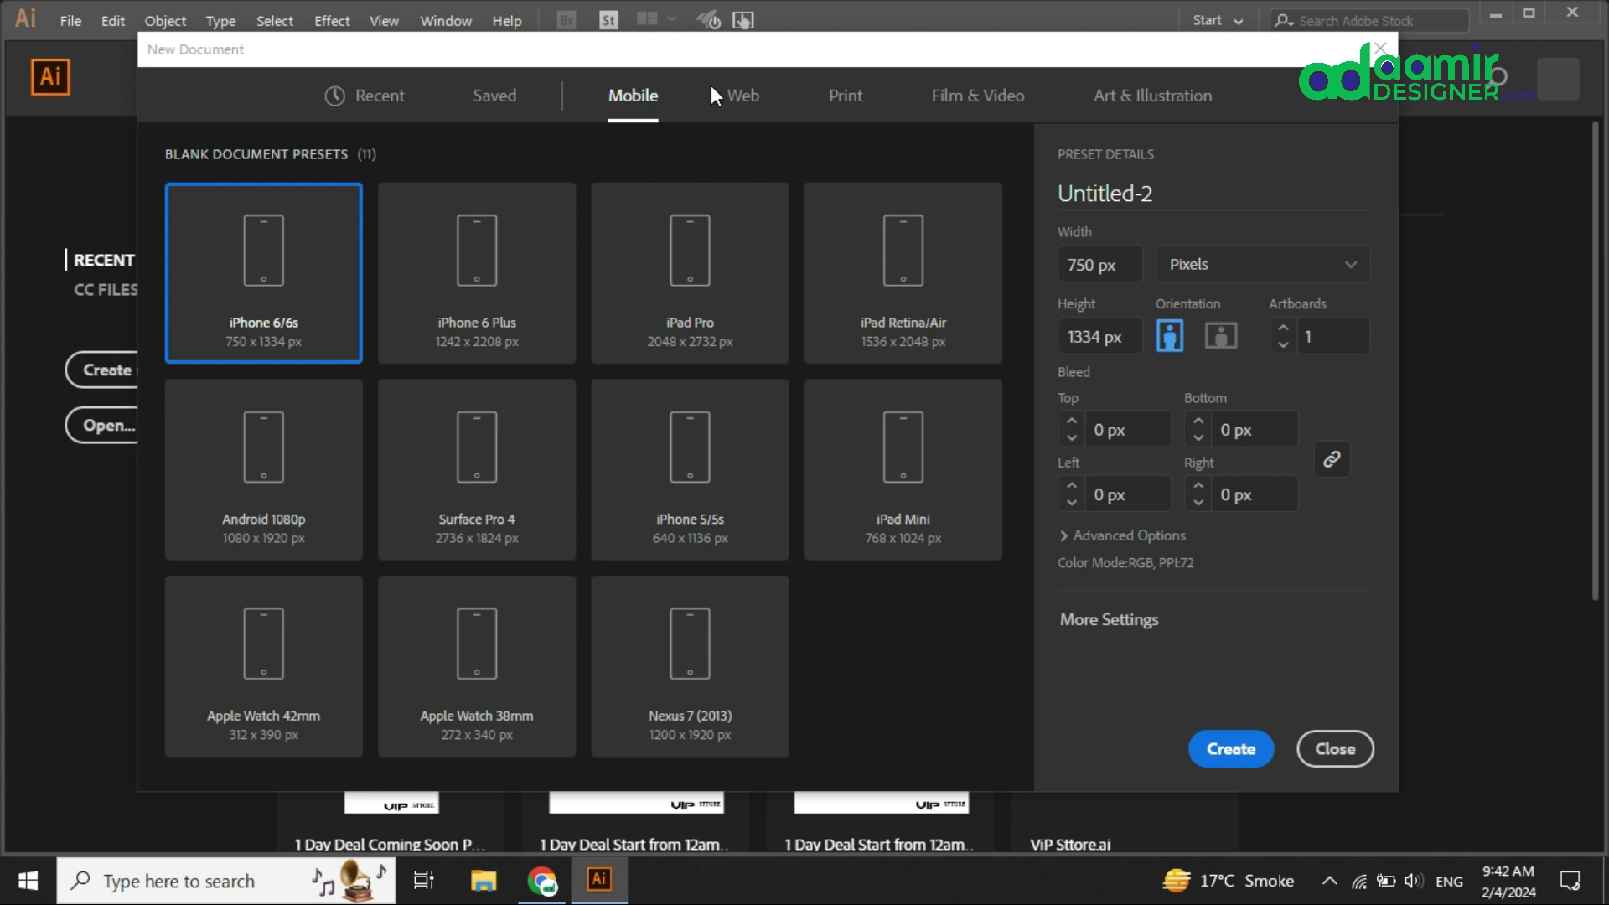
left_click(738, 99)
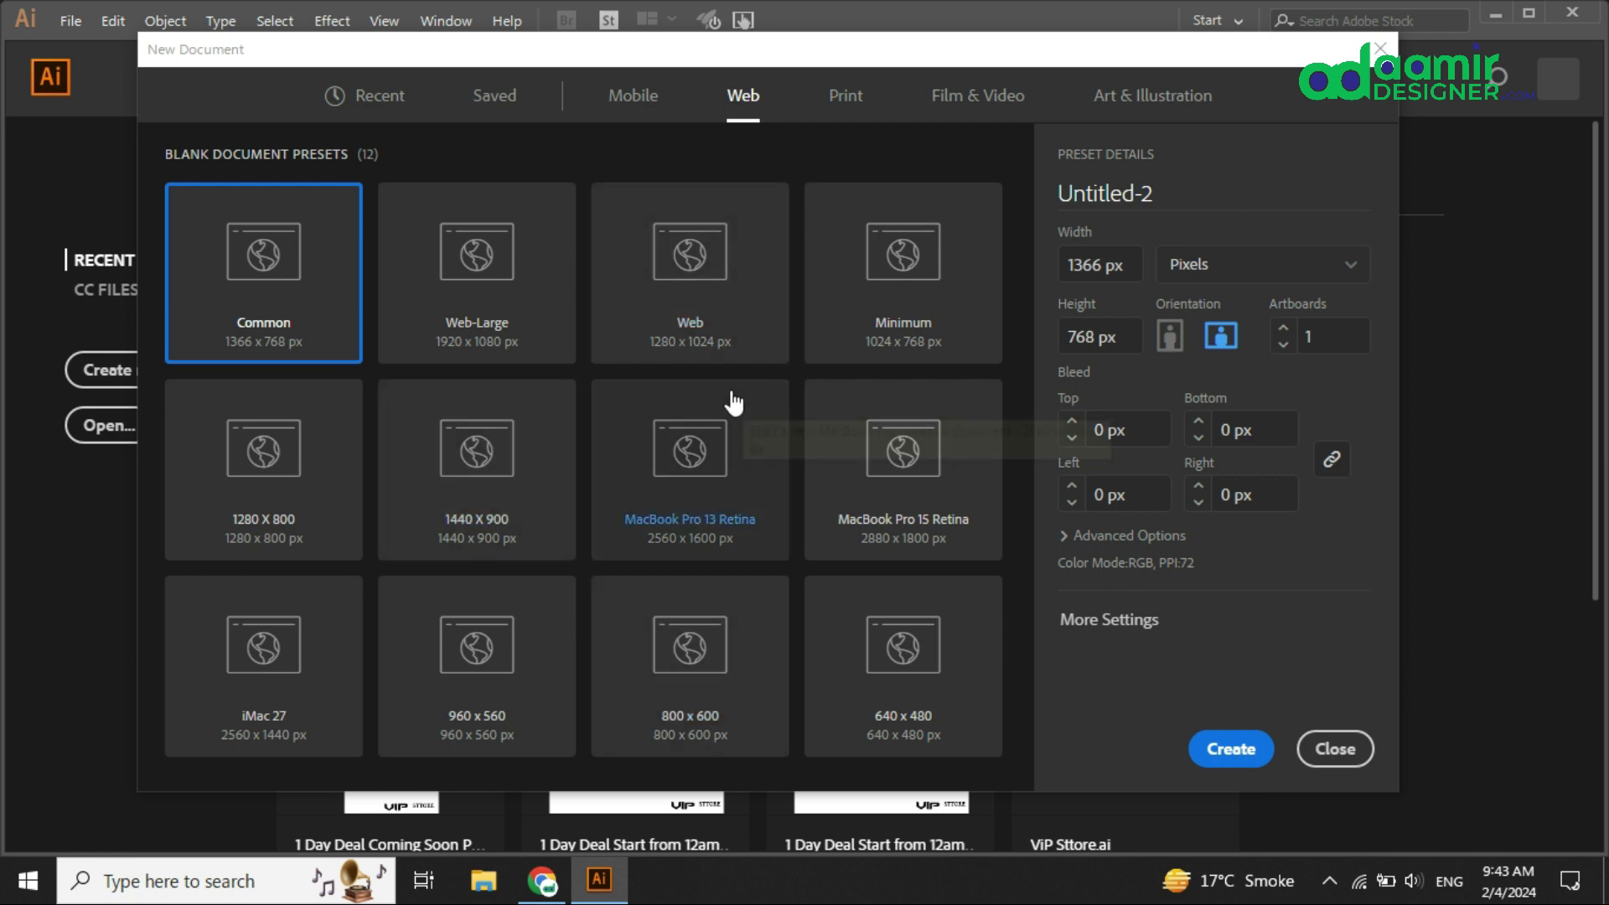
left_click(846, 94)
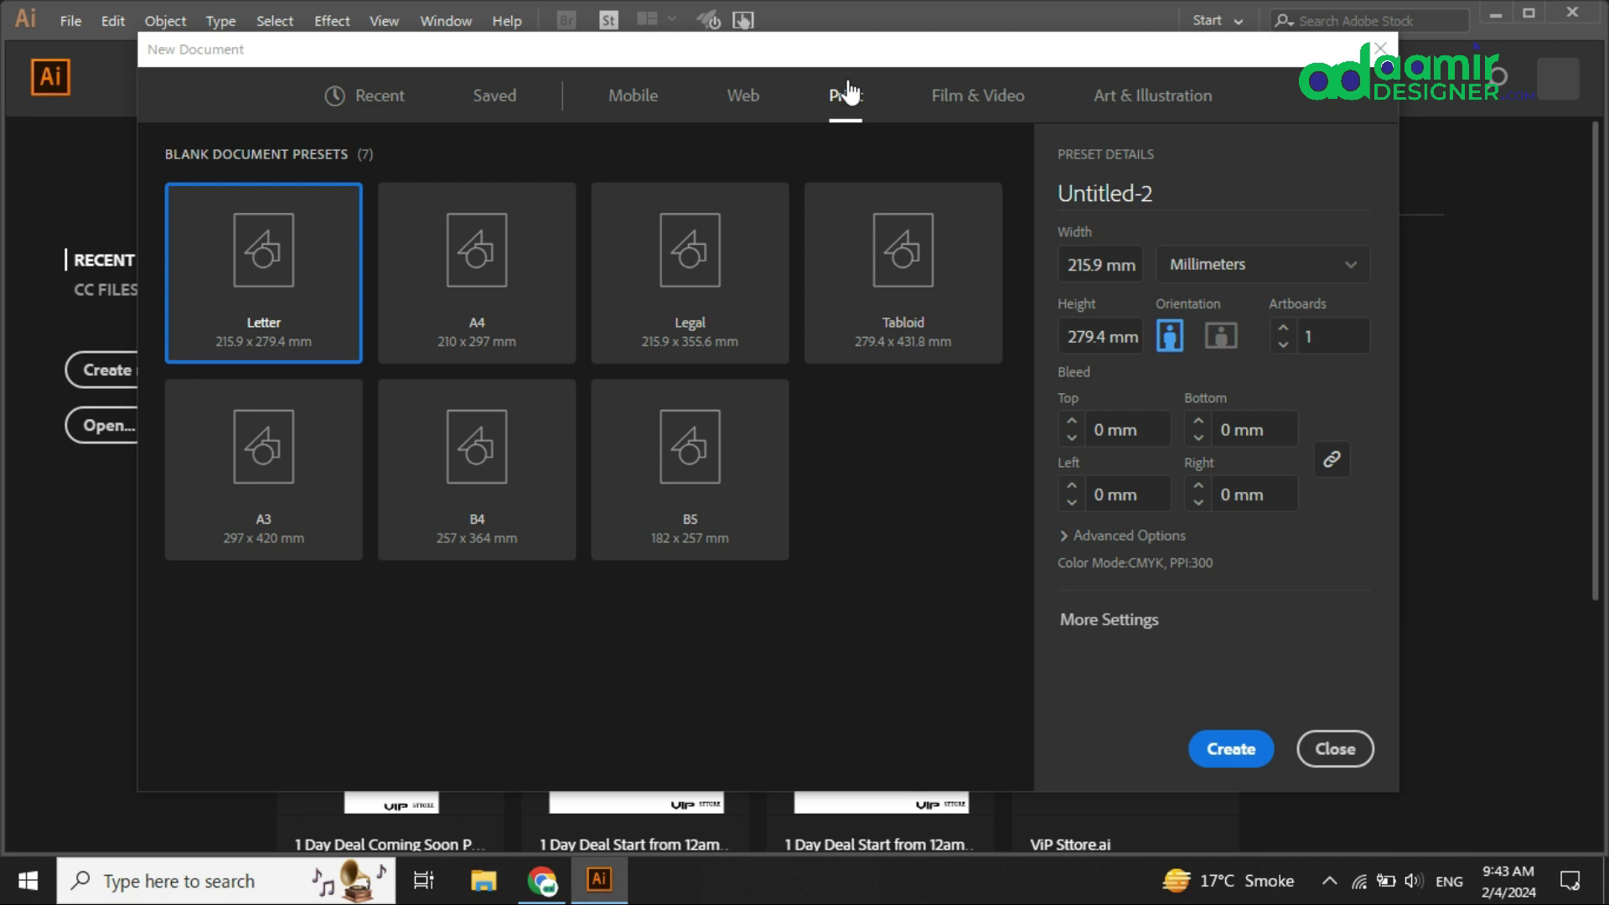
left_click(972, 111)
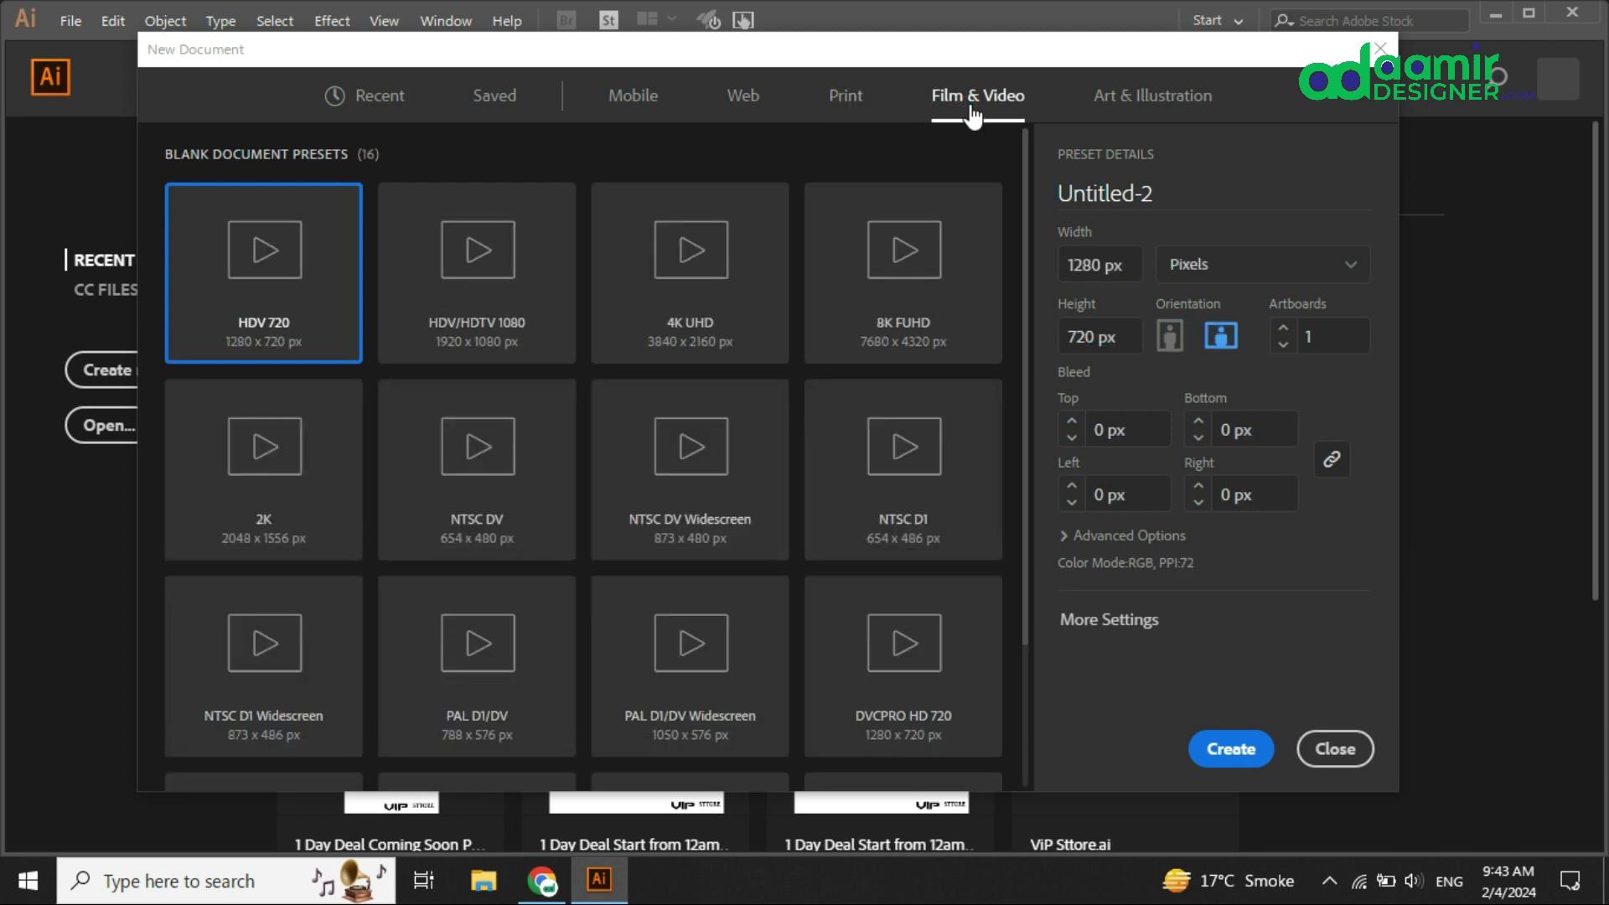
left_click(1177, 107)
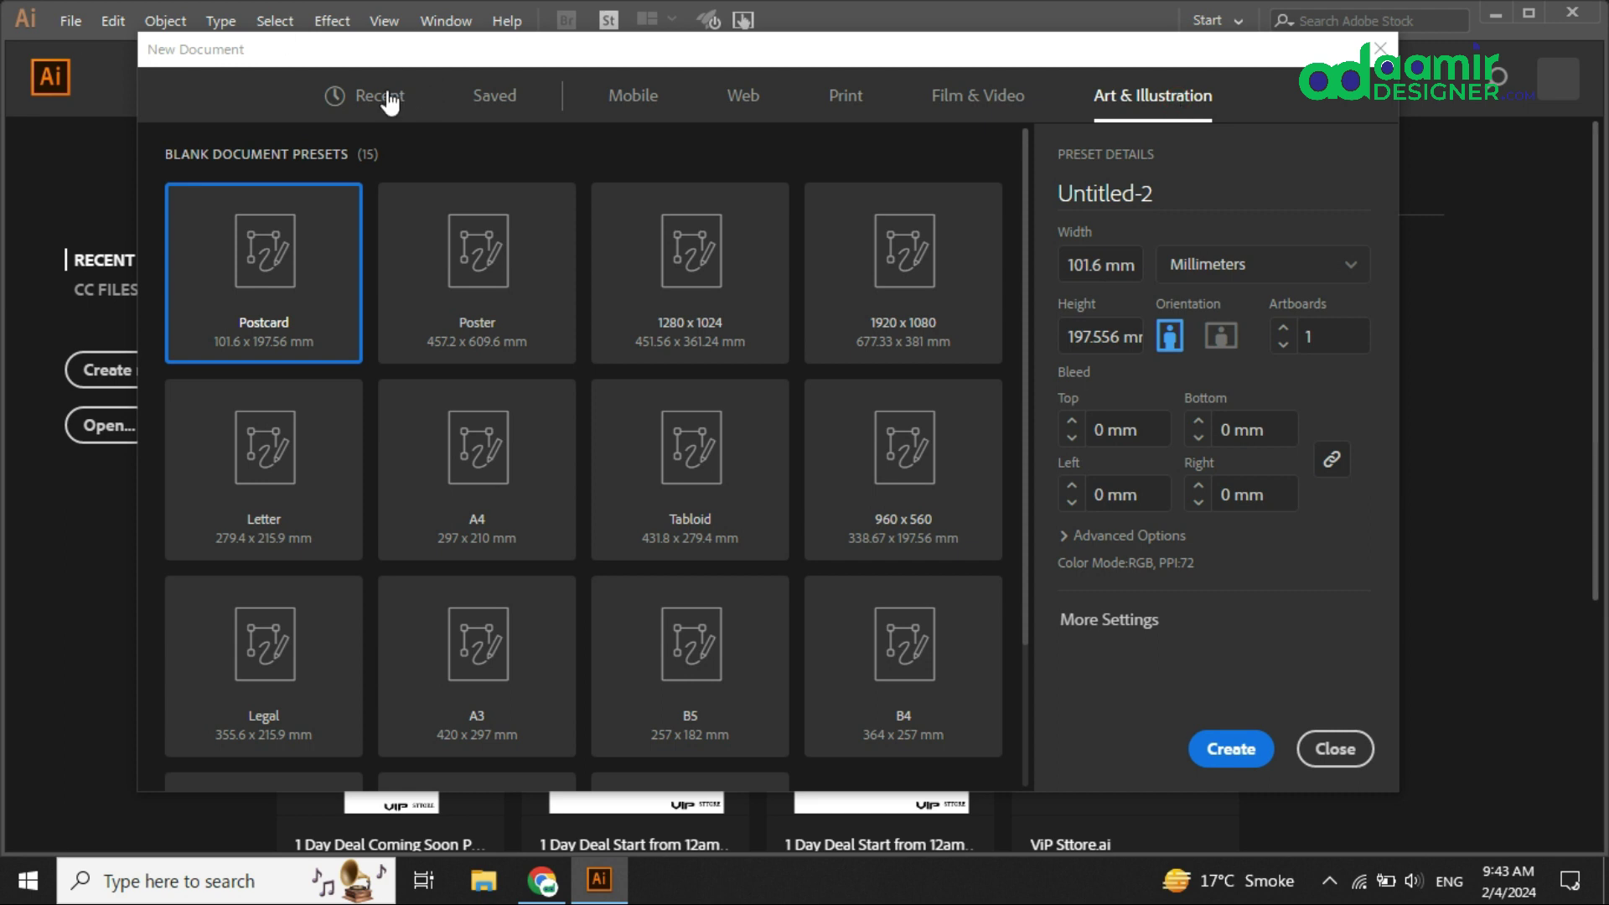
left_click(367, 117)
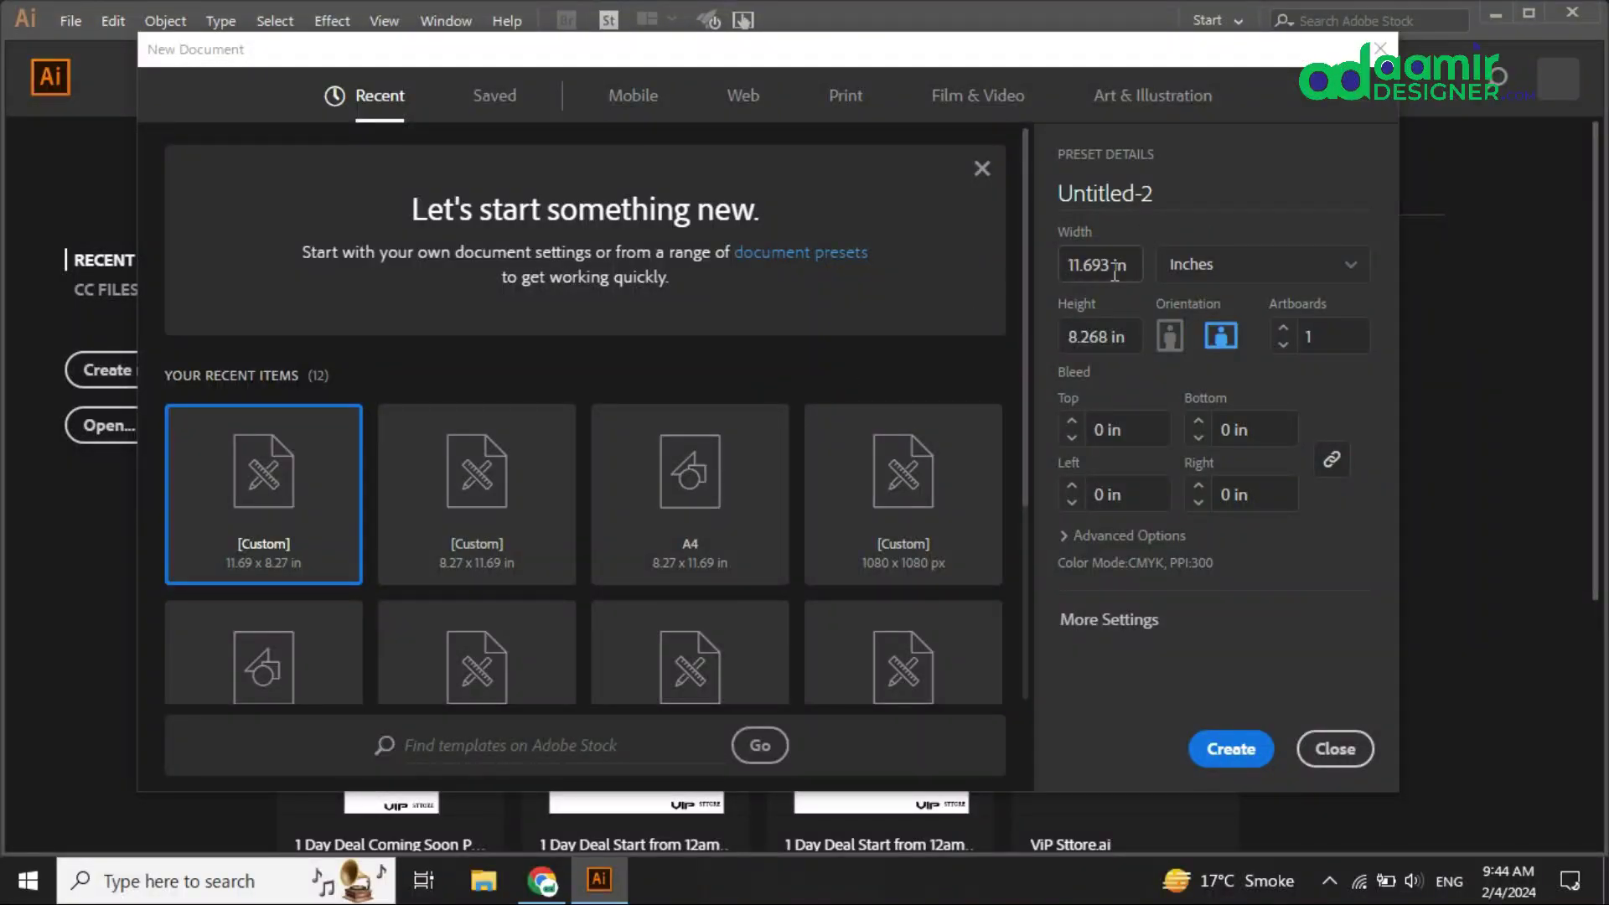
- Create the document from the recent custom preset at 11.693 x 8.268 in, in landscape orientation with one artboard
left_click(1186, 197)
double_click(1186, 195)
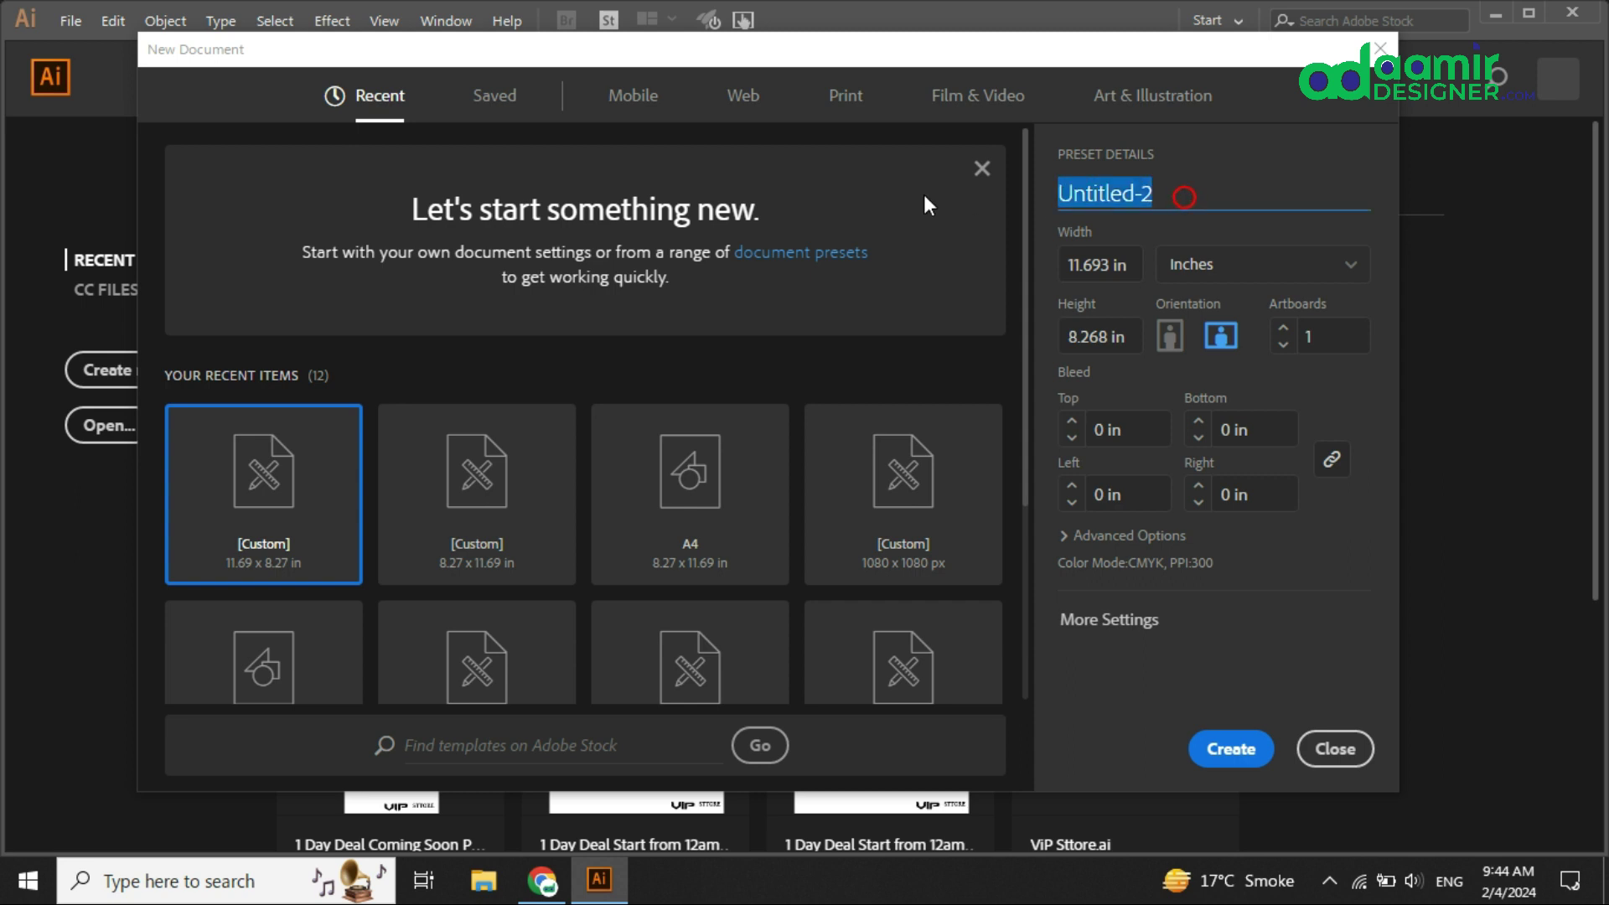
left_click(1136, 261)
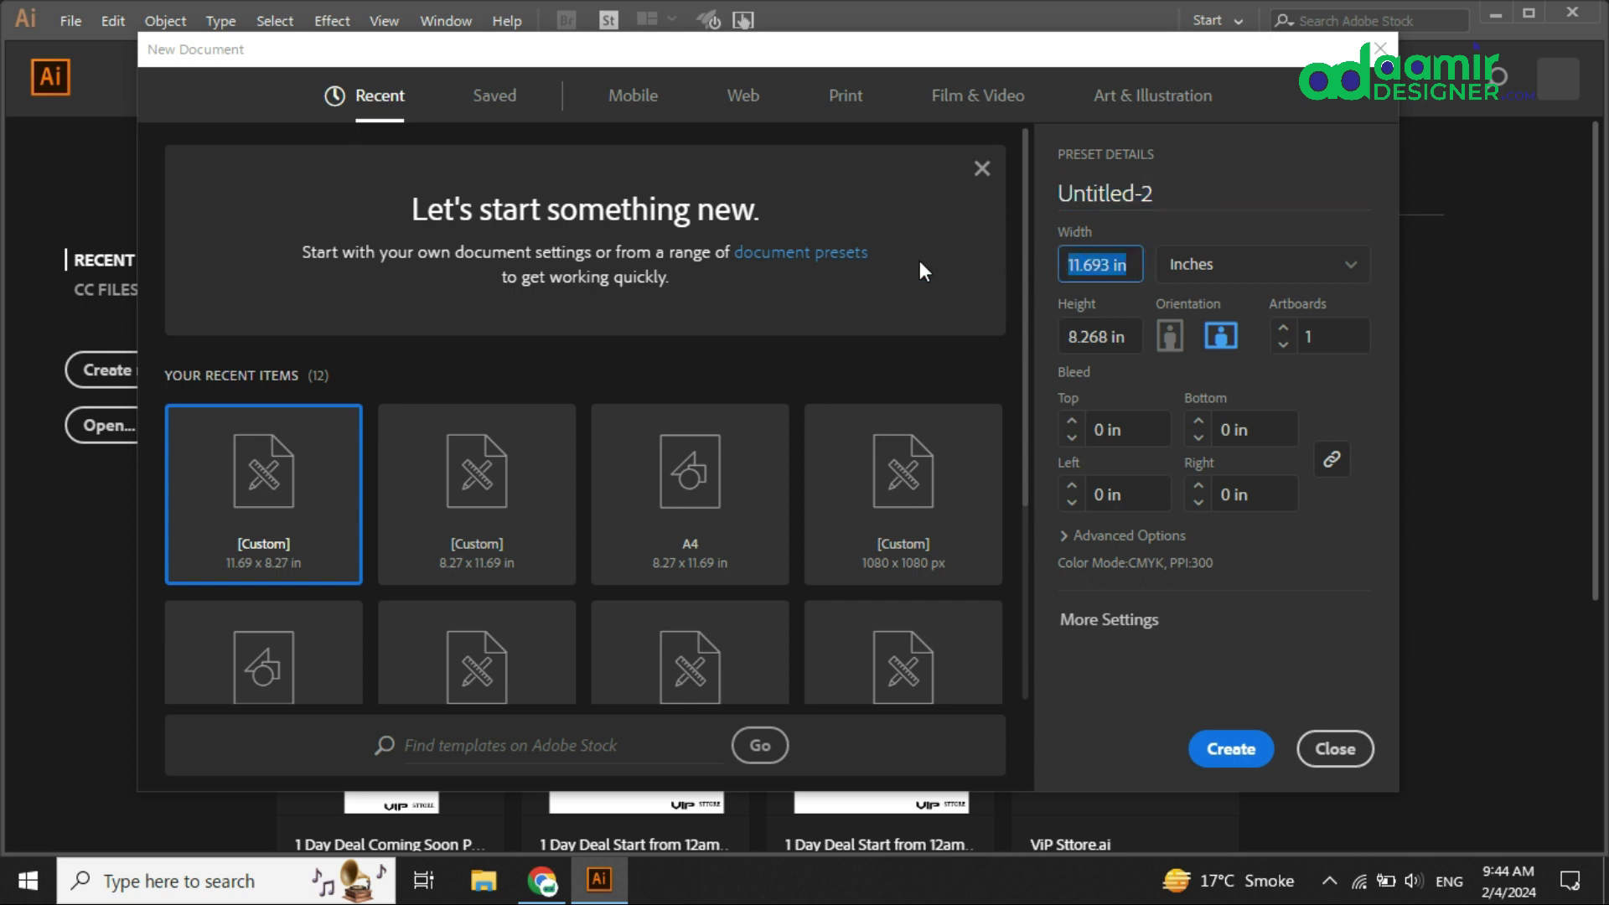
left_click(1115, 334)
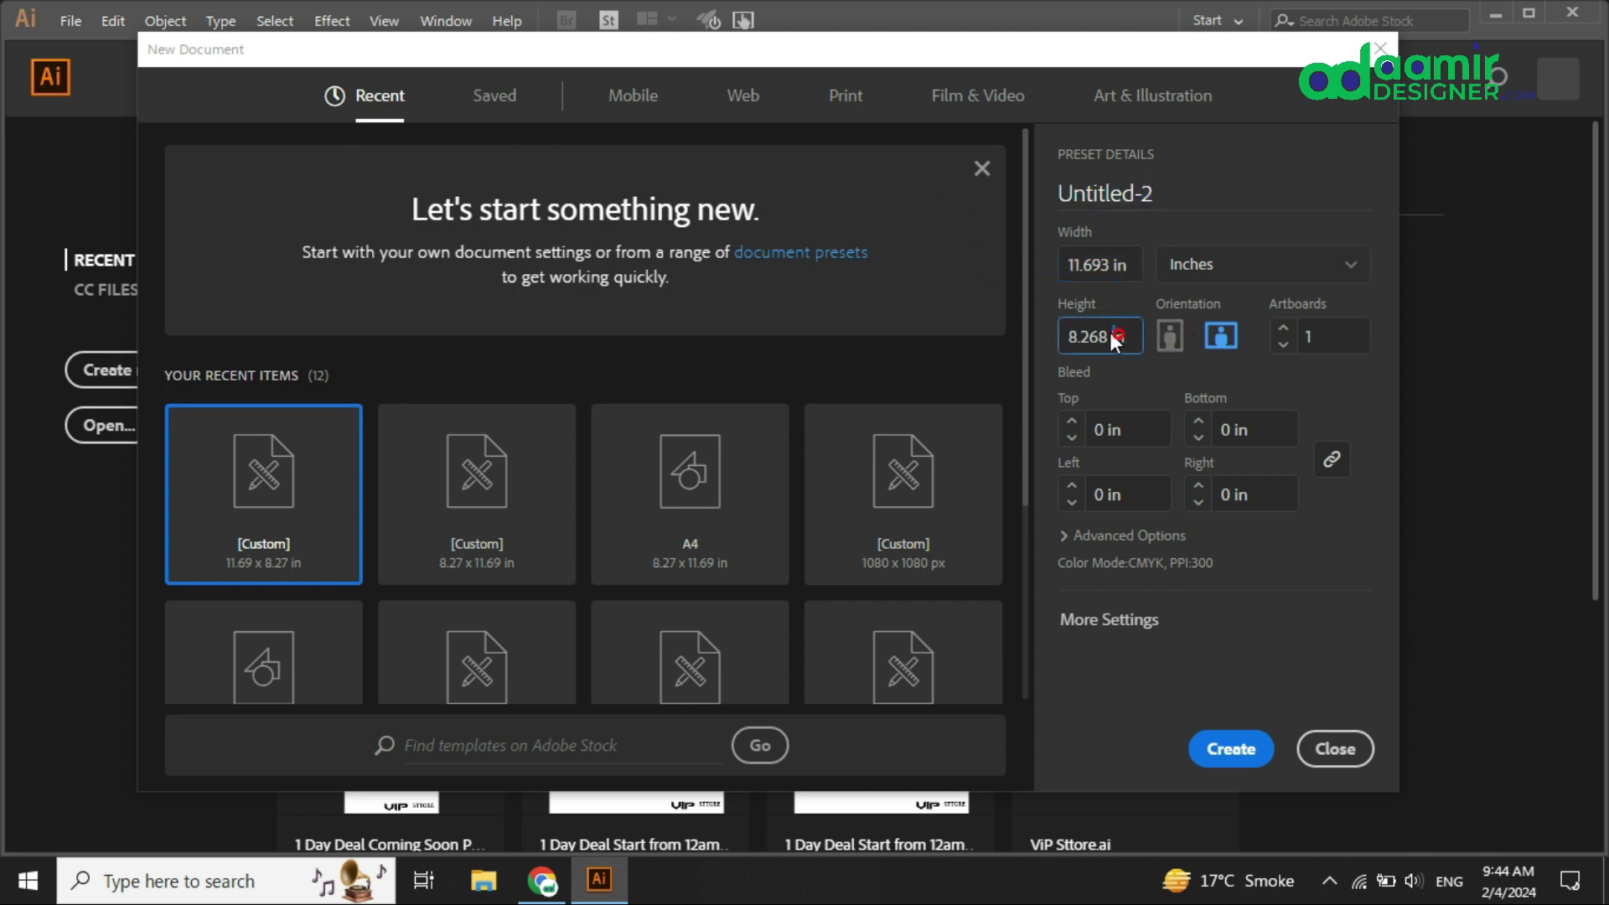
left_click_drag(1083, 337, 1077, 336)
left_click(1337, 328)
left_click(1216, 333)
left_click(1230, 750)
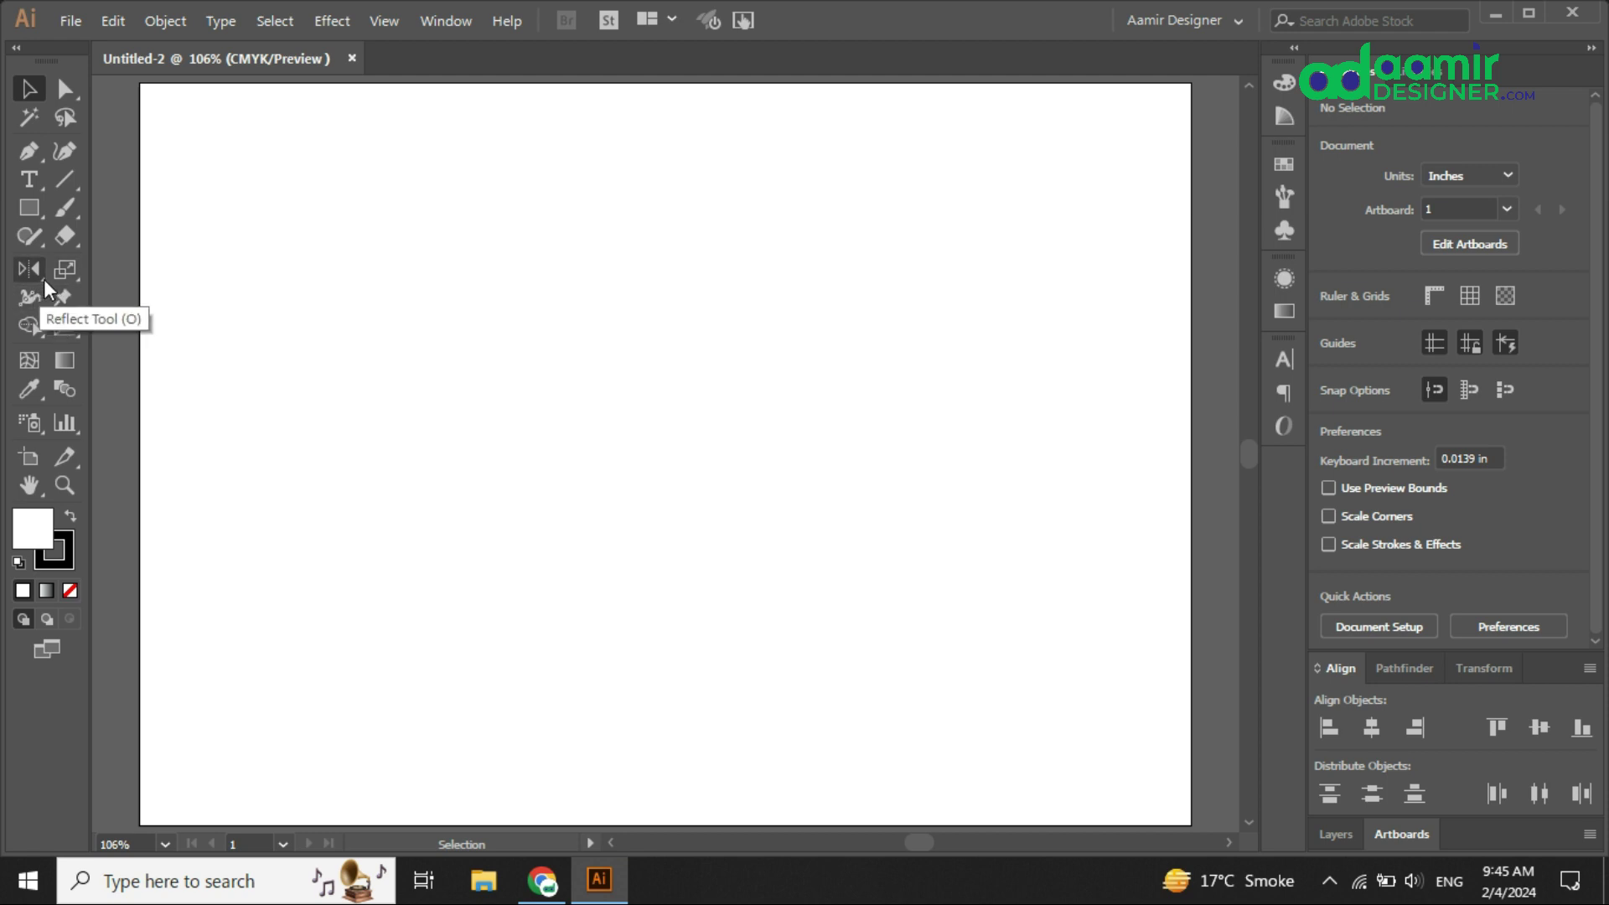
- Choose the Rotate tool from the group it shares with the Reflect tool
left_click(45, 283)
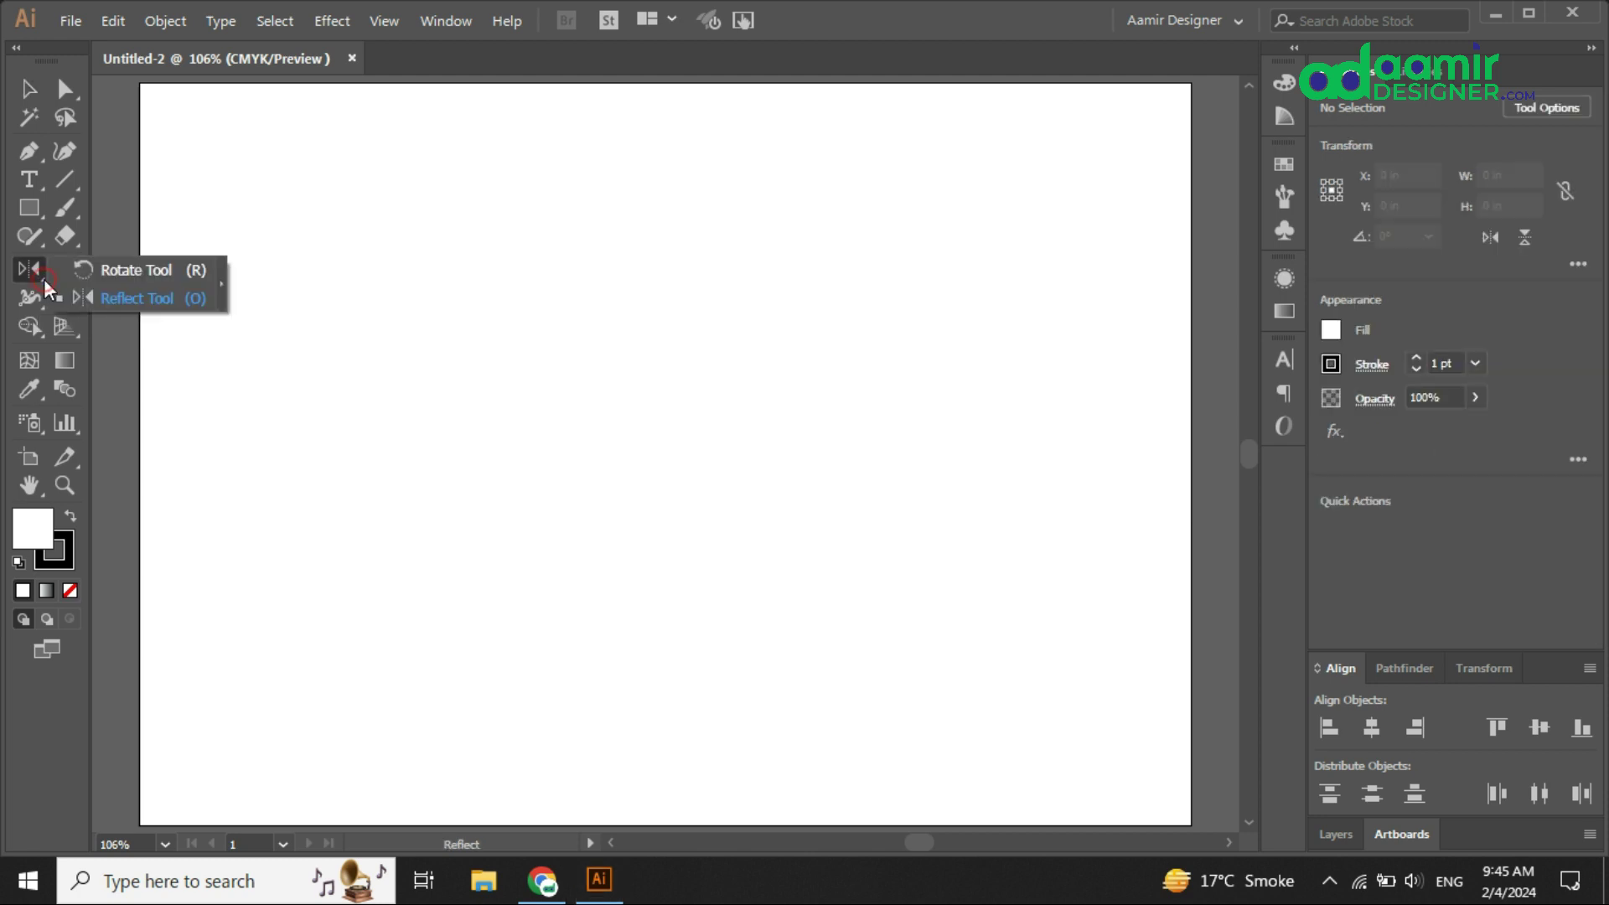
left_click(138, 273)
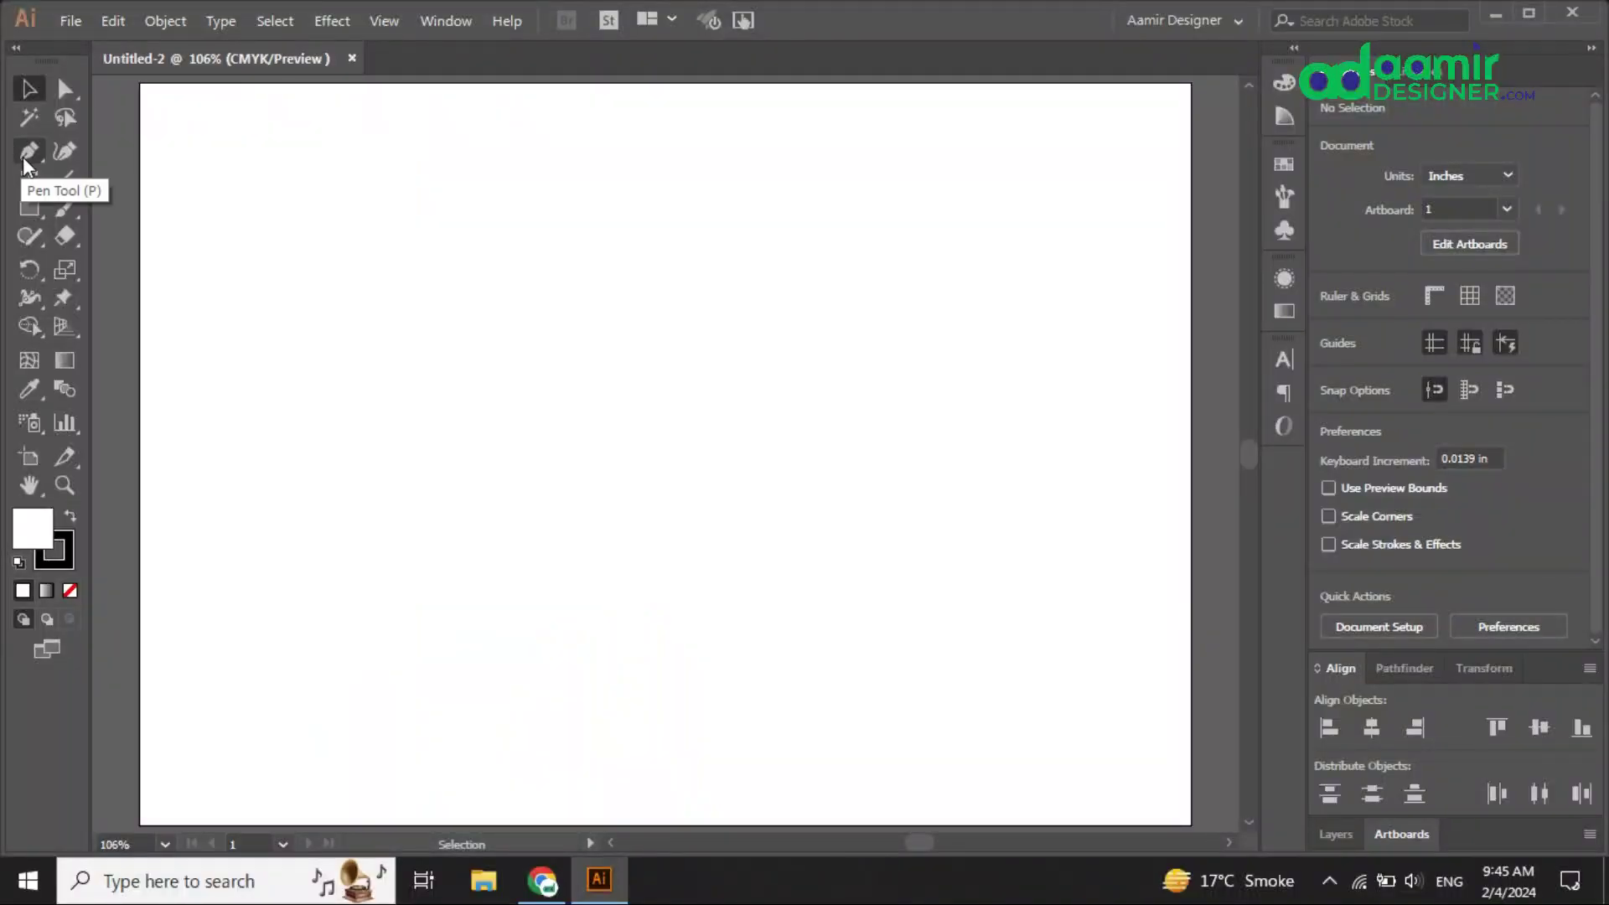
- Draw an upright triangle about 2.86 in wide and 2.47 in high with the Star tool, varying the point count before settling on three
left_click(26, 211)
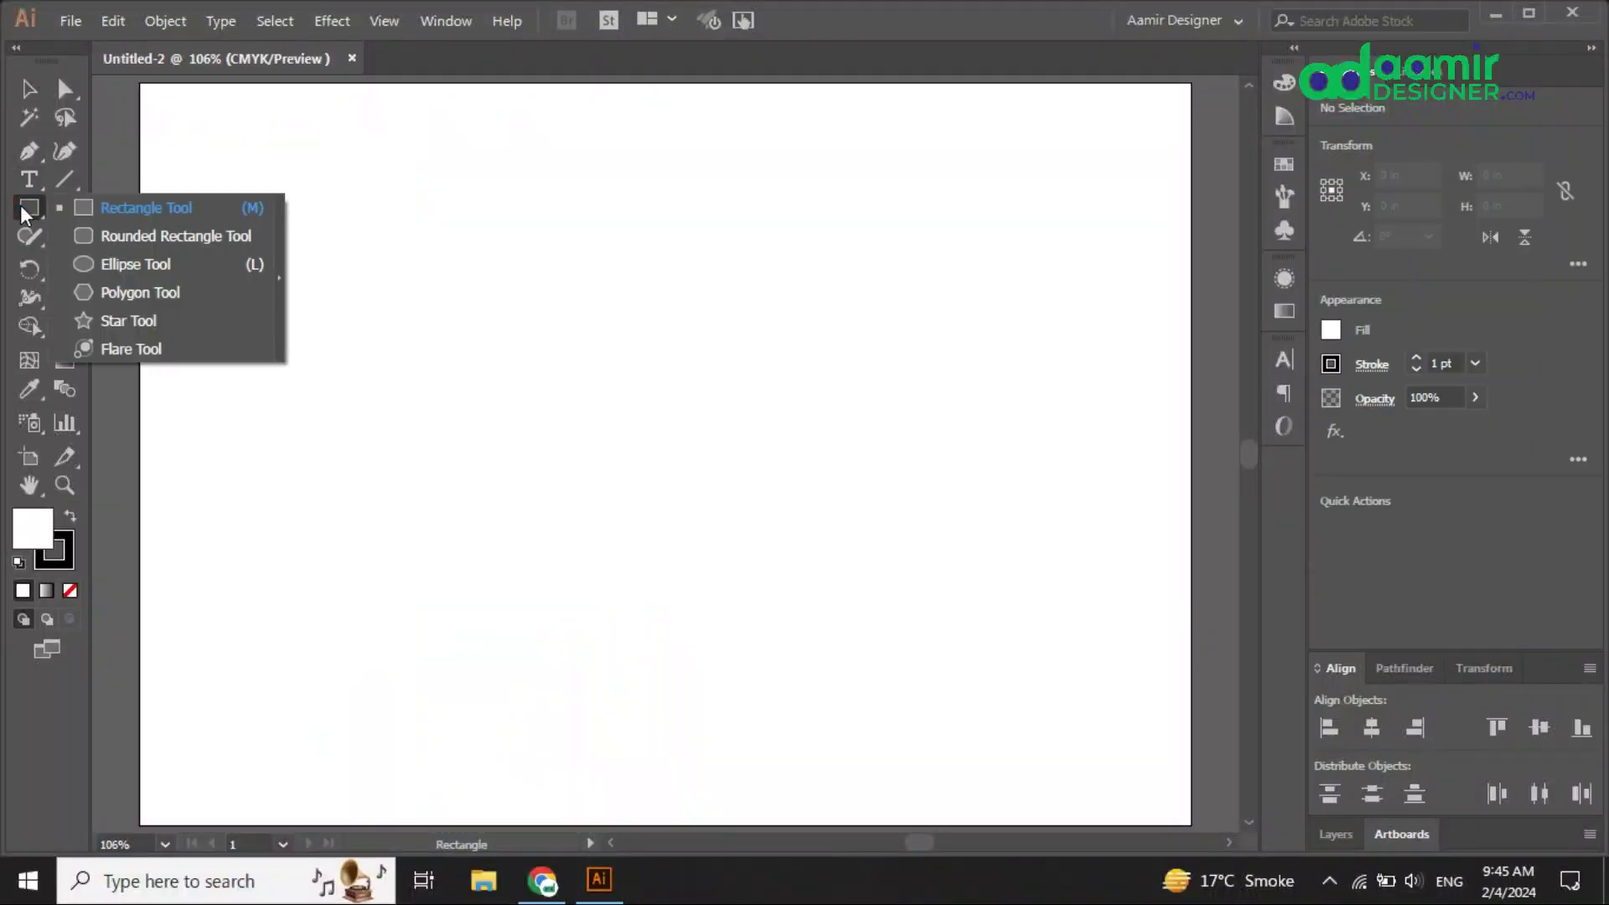
left_click(128, 320)
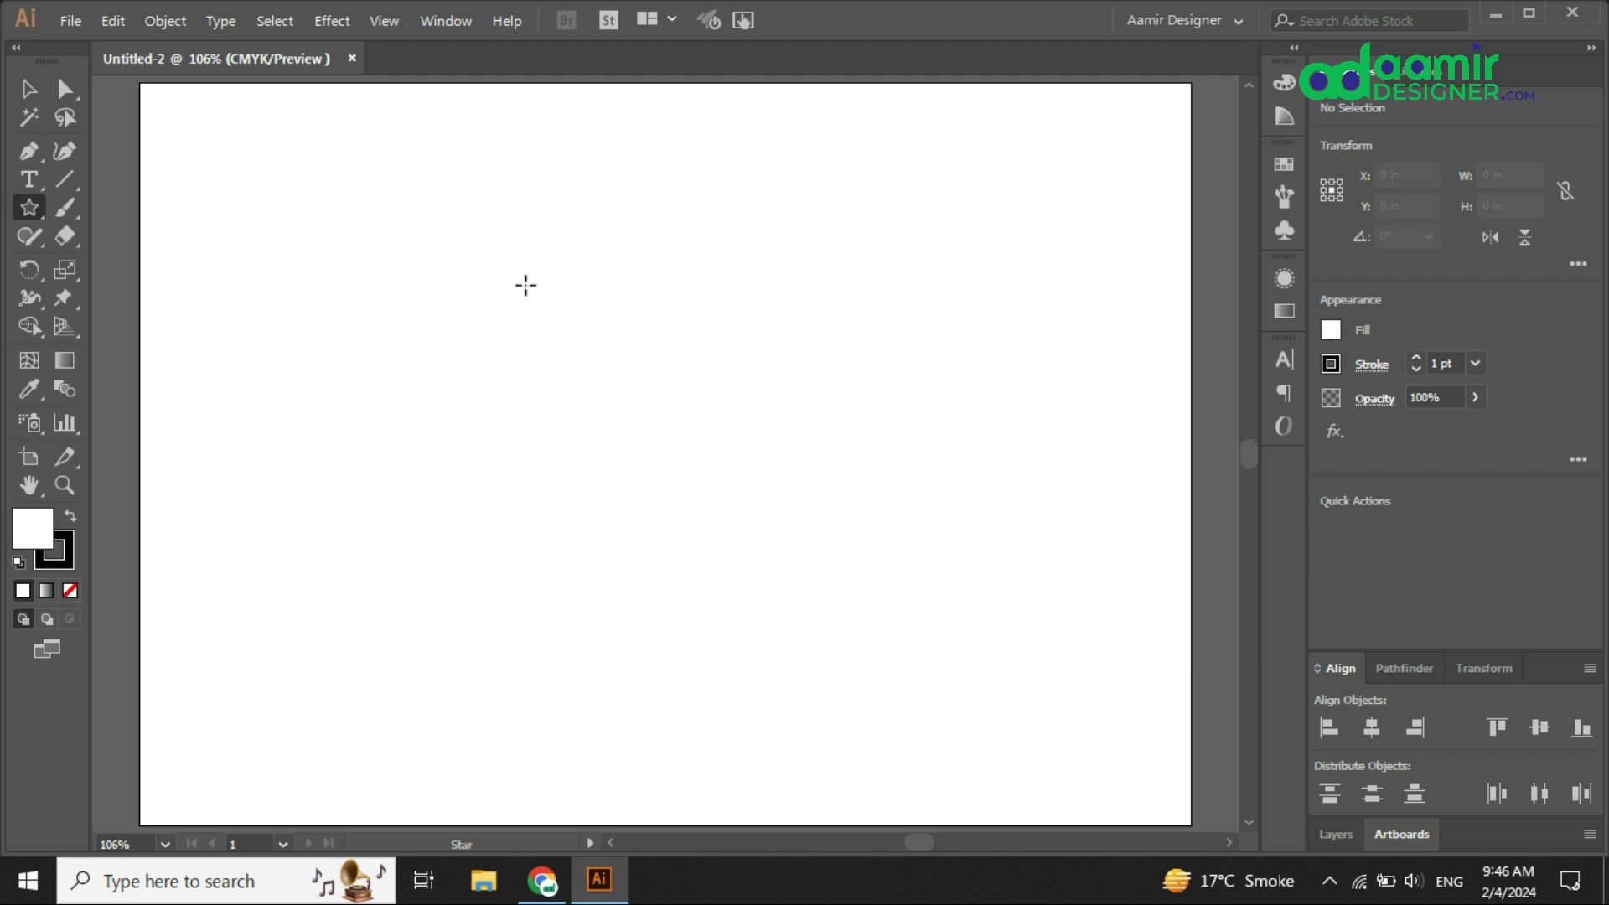
left_click_drag(496, 259, 618, 320)
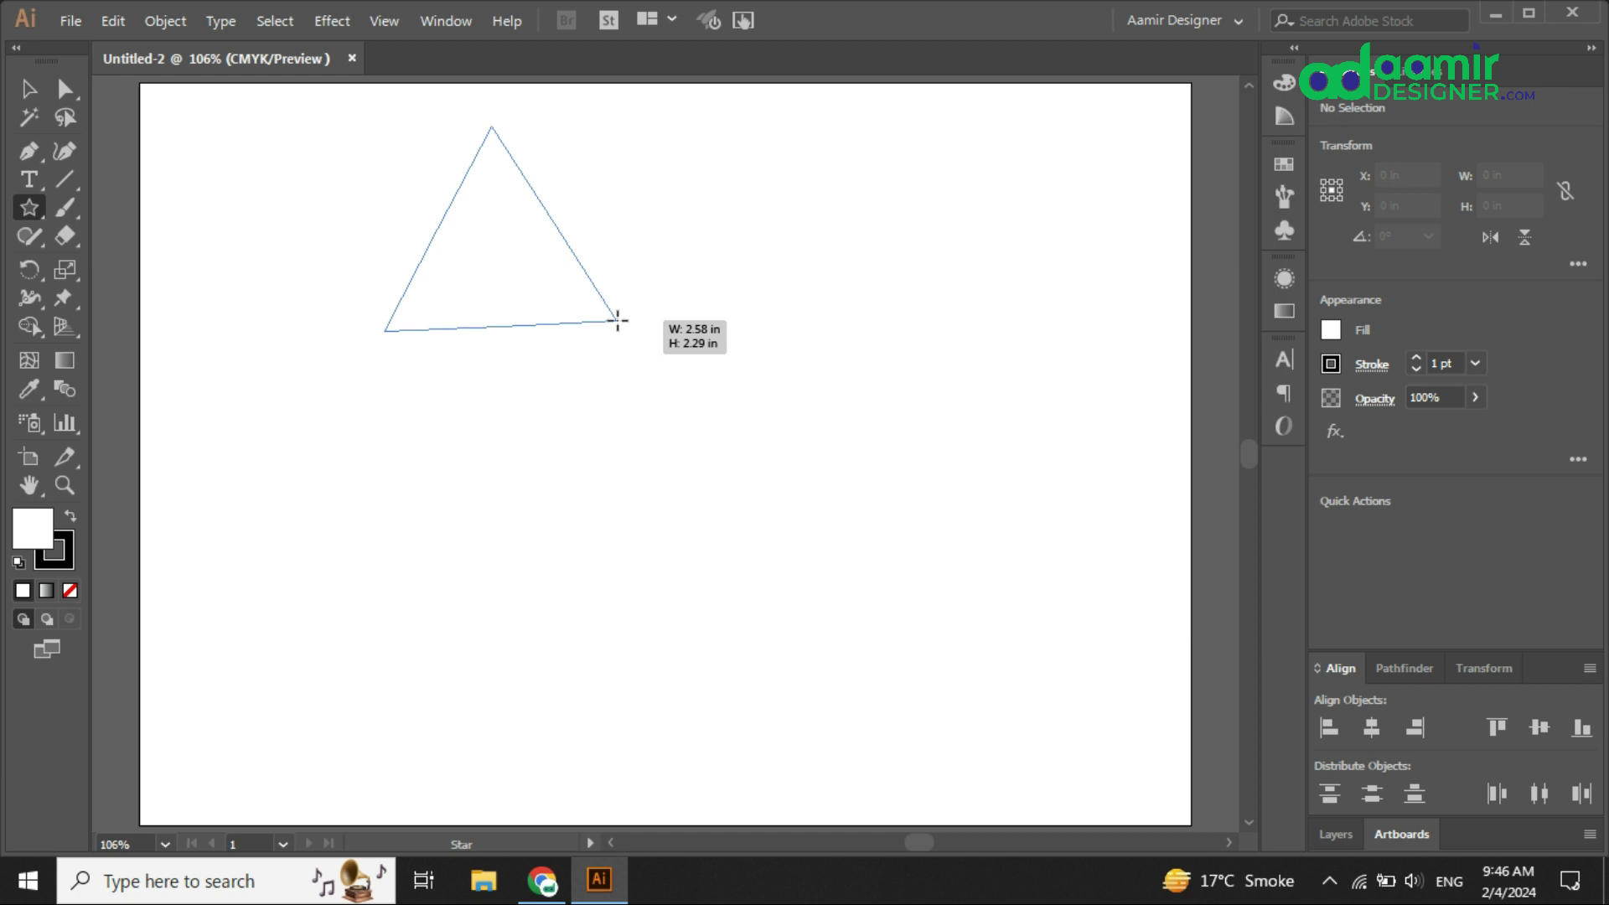
left_click_drag(618, 320, 626, 331)
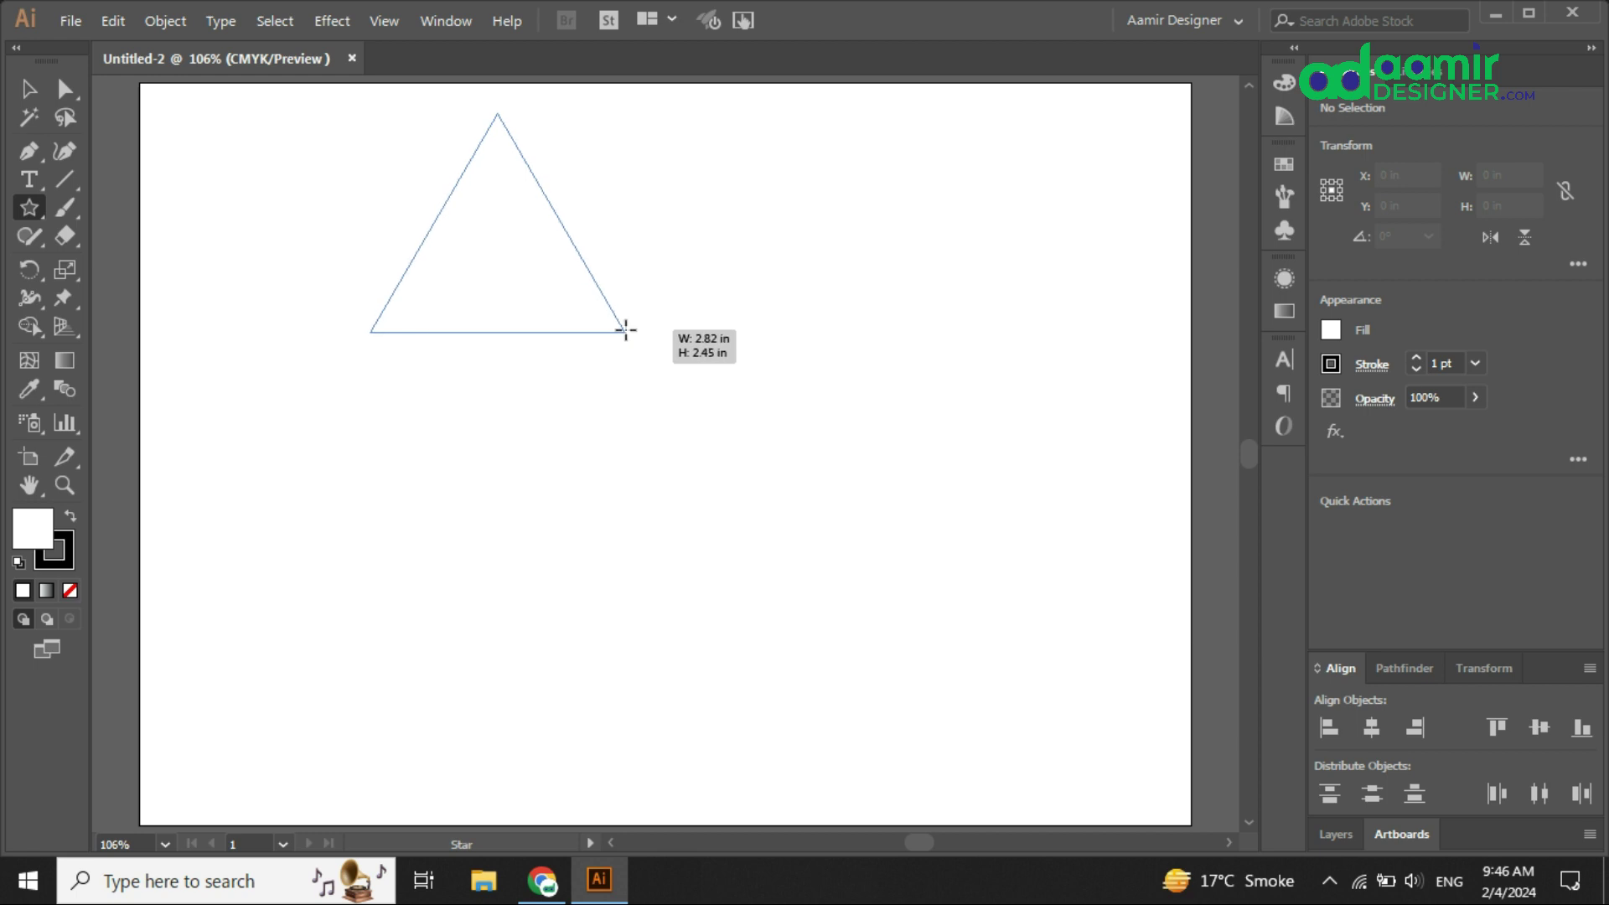
left_click_drag(626, 330, 632, 327)
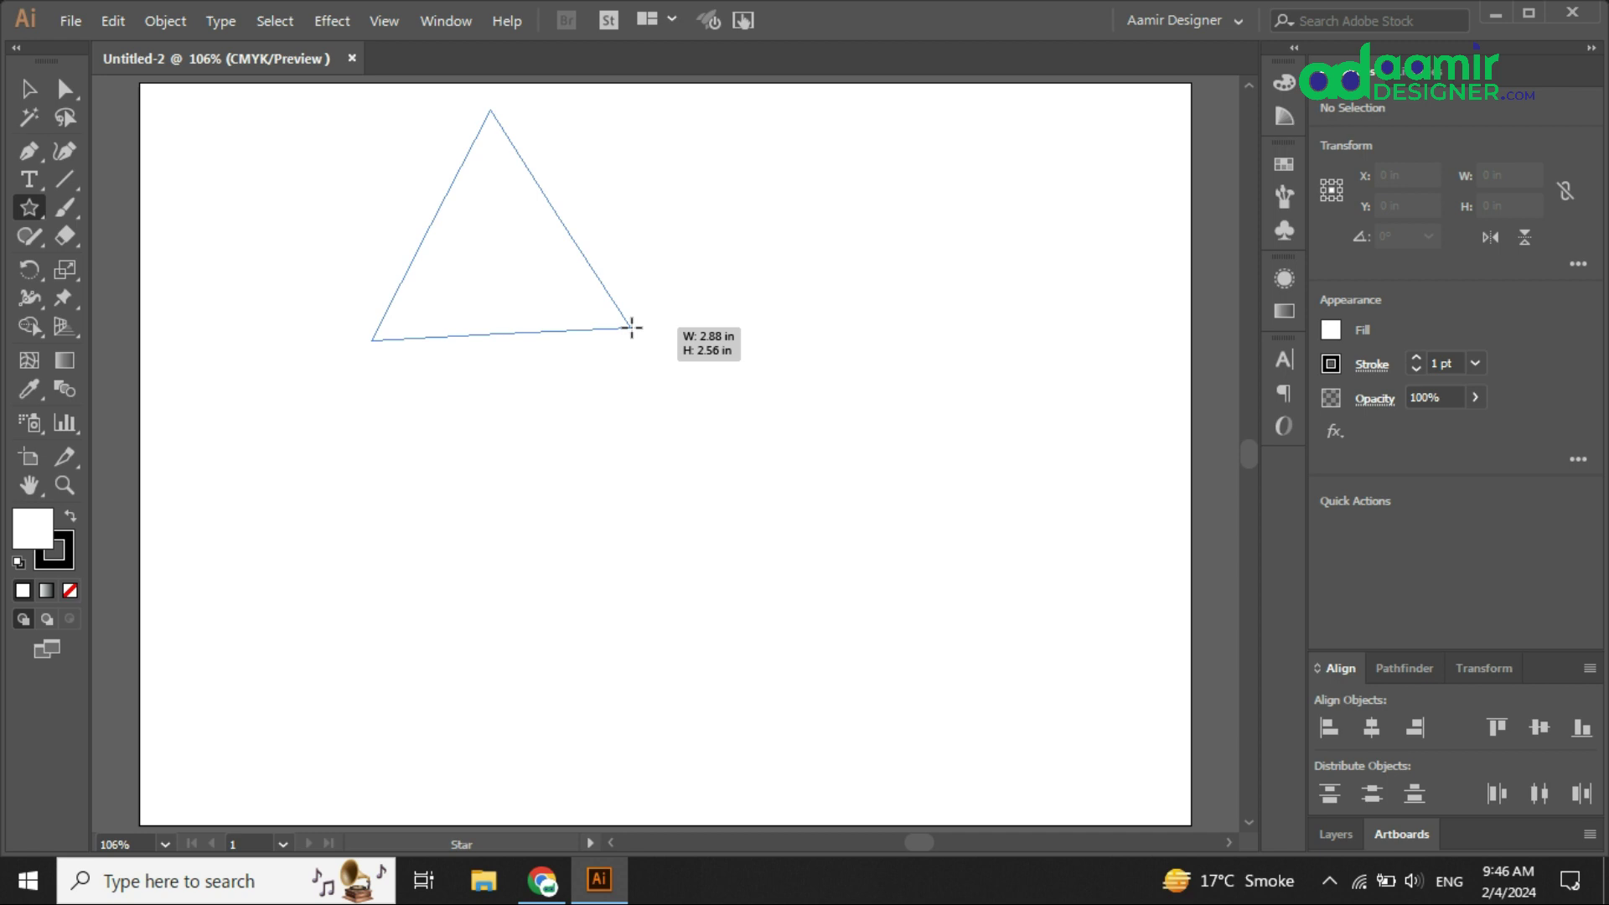
key("Up")
key("Up")
key("Up")
key("Up")
key("Up")
key("Up")
key("Up")
key("Up")
key("Up")
key("Up")
key("Up")
left_click_drag(631, 327, 631, 326)
key("Up")
key("Up")
key("Down")
key("Down")
key("Down")
key("Down")
key("Down")
key("Down")
key("Down")
key("Down")
key("Down")
key("Down")
key("Down")
key("Down")
key("Down")
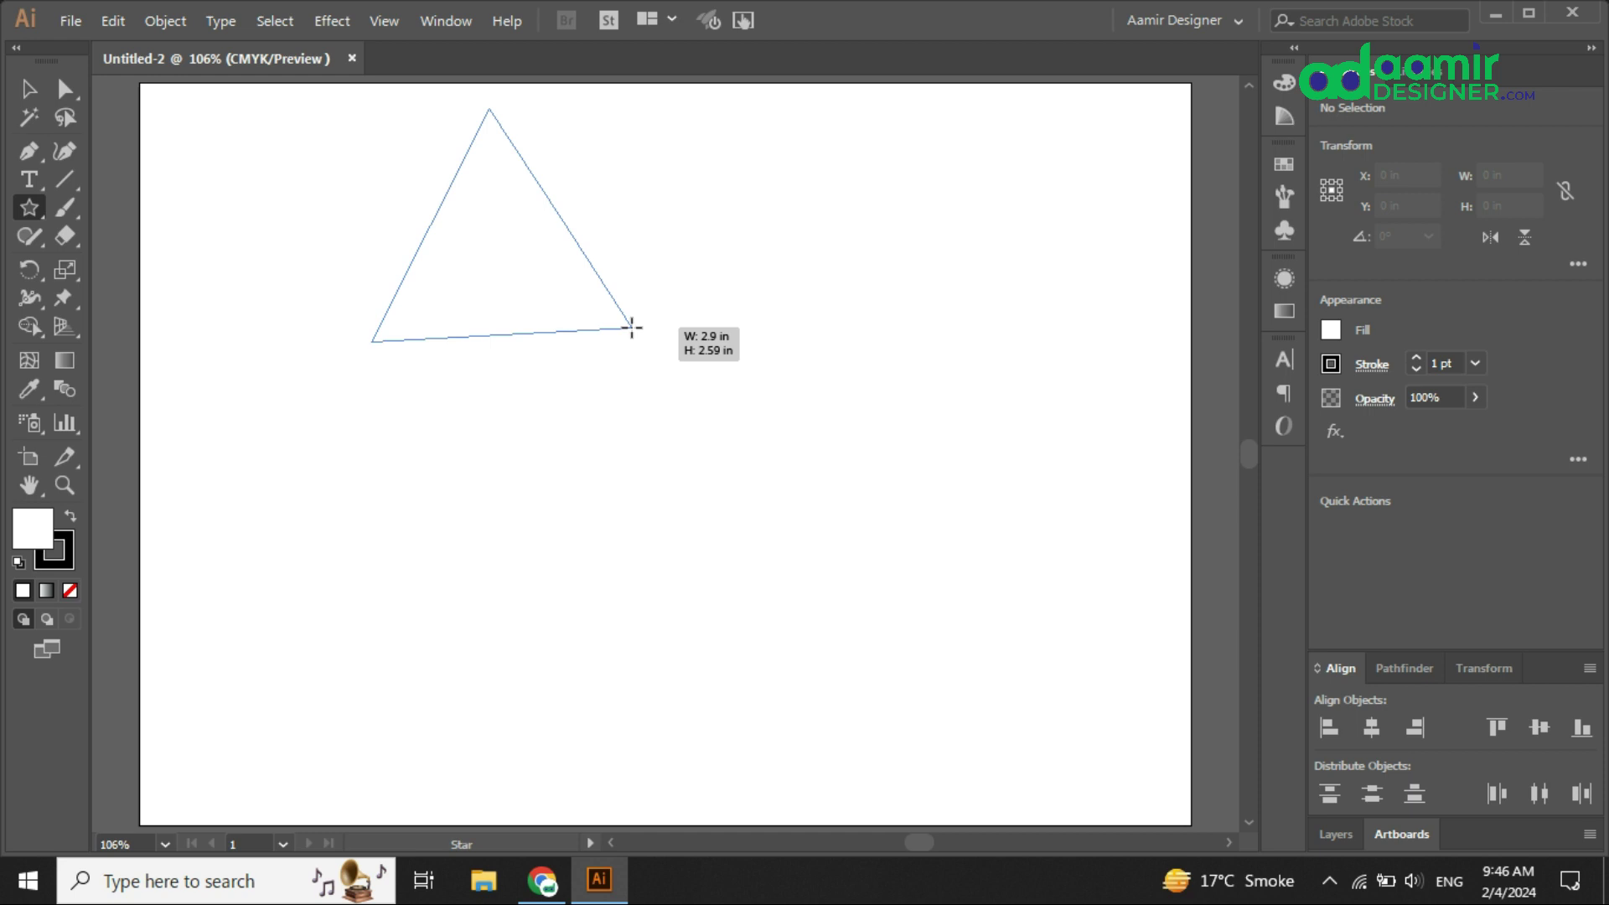
key("Up")
key("Up")
key("Up")
key("Up")
key("Up")
key("Up")
key("Up")
key("Up")
key("Up")
key("Up")
key("Up")
left_click_drag(631, 327, 633, 328)
key("Up")
key("Up")
key("Up")
key("Up")
key("Up")
key("Up")
key("Up")
key("Up")
key("Up")
key("Up")
key("Up")
key("Up")
key("Up")
key("Up")
key("Up")
key("Up")
key("Up")
key("Up")
key("Up")
key("Up")
key("Up")
key("Up")
key("Up")
left_click_drag(633, 328, 626, 332)
key("Up")
key("Up")
key("Up")
key("Up")
key("Up")
key("Up")
key("Up")
key("Up")
key("Up")
key("Up")
key("Up")
key("Up")
key("Down")
key("Down")
key("Down")
key("Down")
key("Down")
key("Down")
key("Down")
key("Down")
key("Down")
key("Down")
key("Down")
key("Down")
key("Down")
key("Down")
key("Down")
key("Down")
key("Down")
key("Down")
key("Down")
key("Down")
key("Down")
key("Down")
key("Down")
key("Down")
key("Down")
key("Down")
key("Down")
key("Down")
key("Down")
key("Down")
key("Down")
key("Down")
key("Down")
key("Down")
key("Down")
key("Down")
key("Down")
key("Down")
key("v")
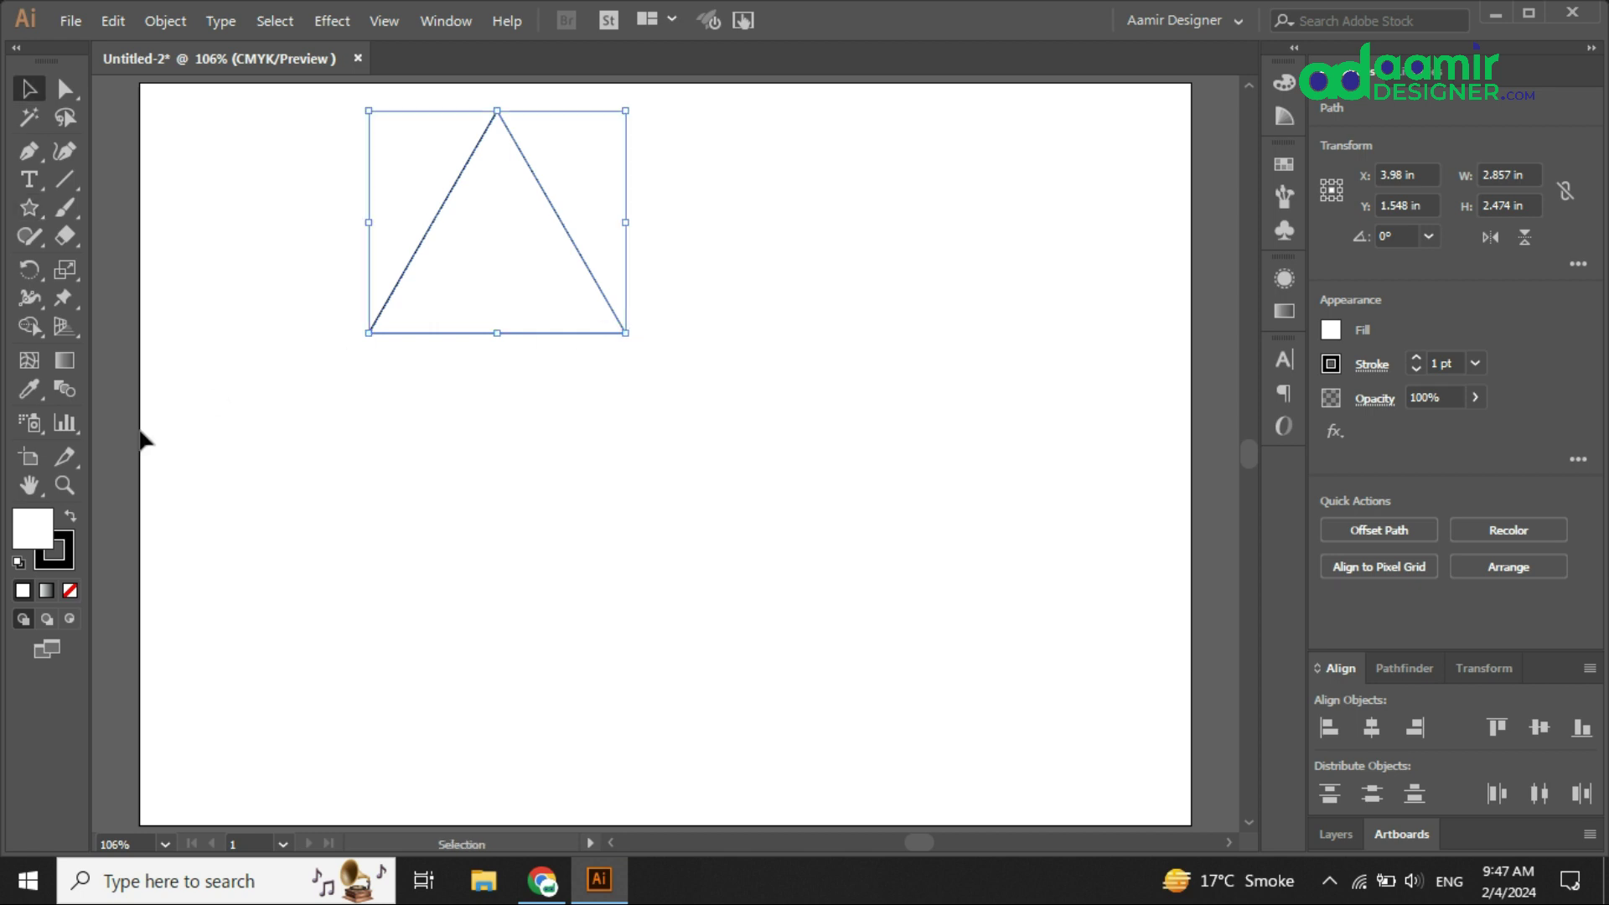
- Give the triangle a black fill without a stroke and center it horizontally and vertically on the artboard
left_click(71, 514)
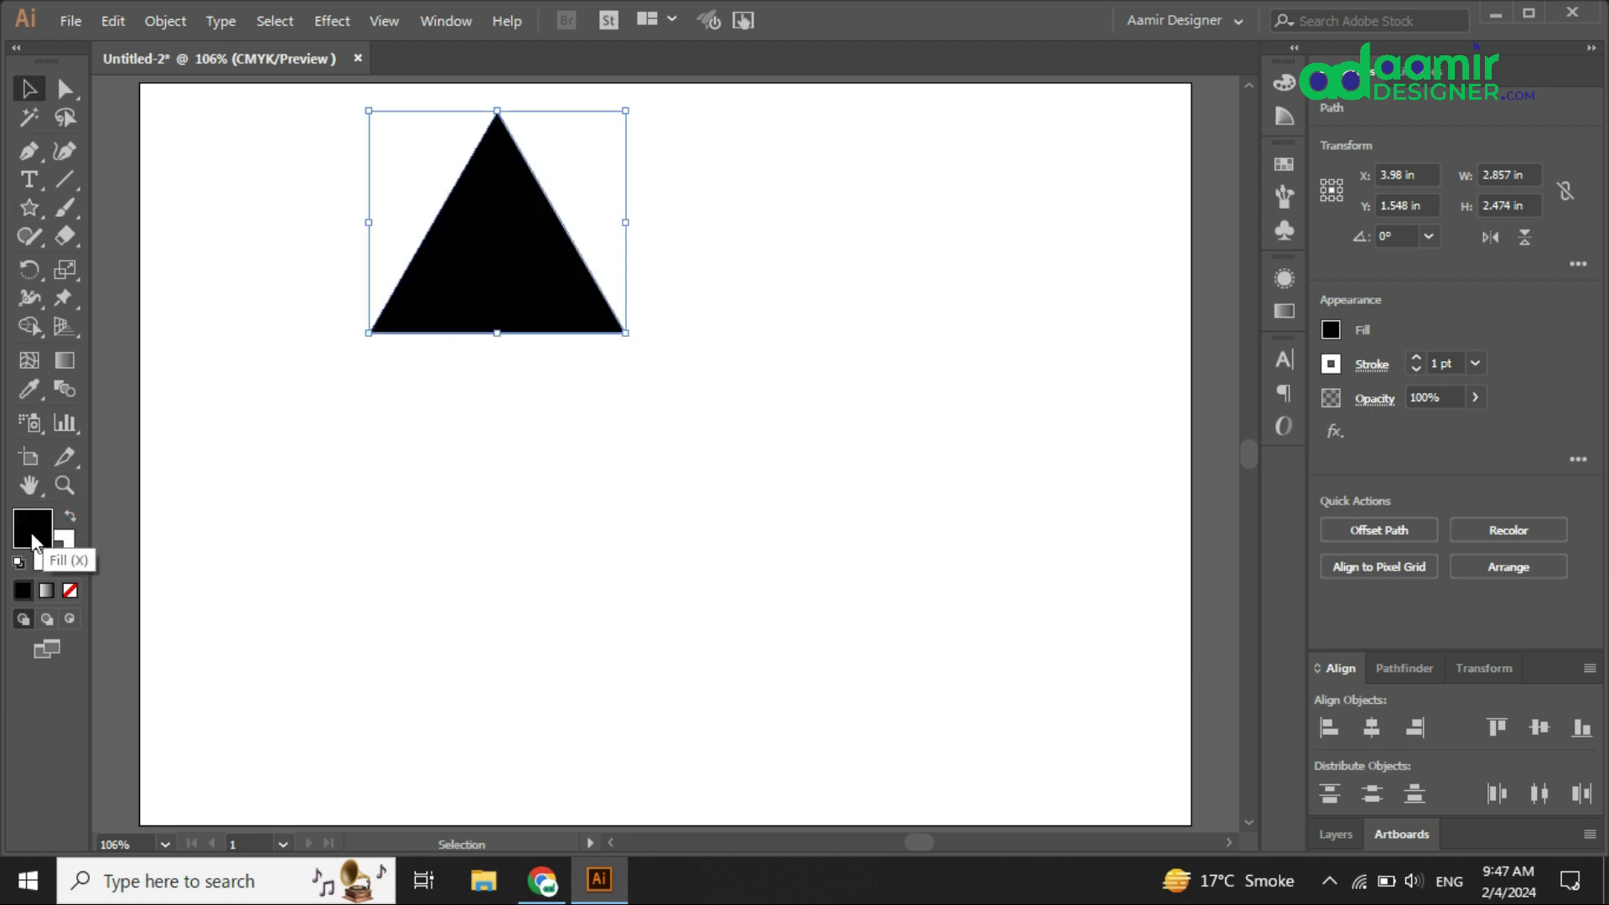
left_click(52, 575)
left_click(70, 590)
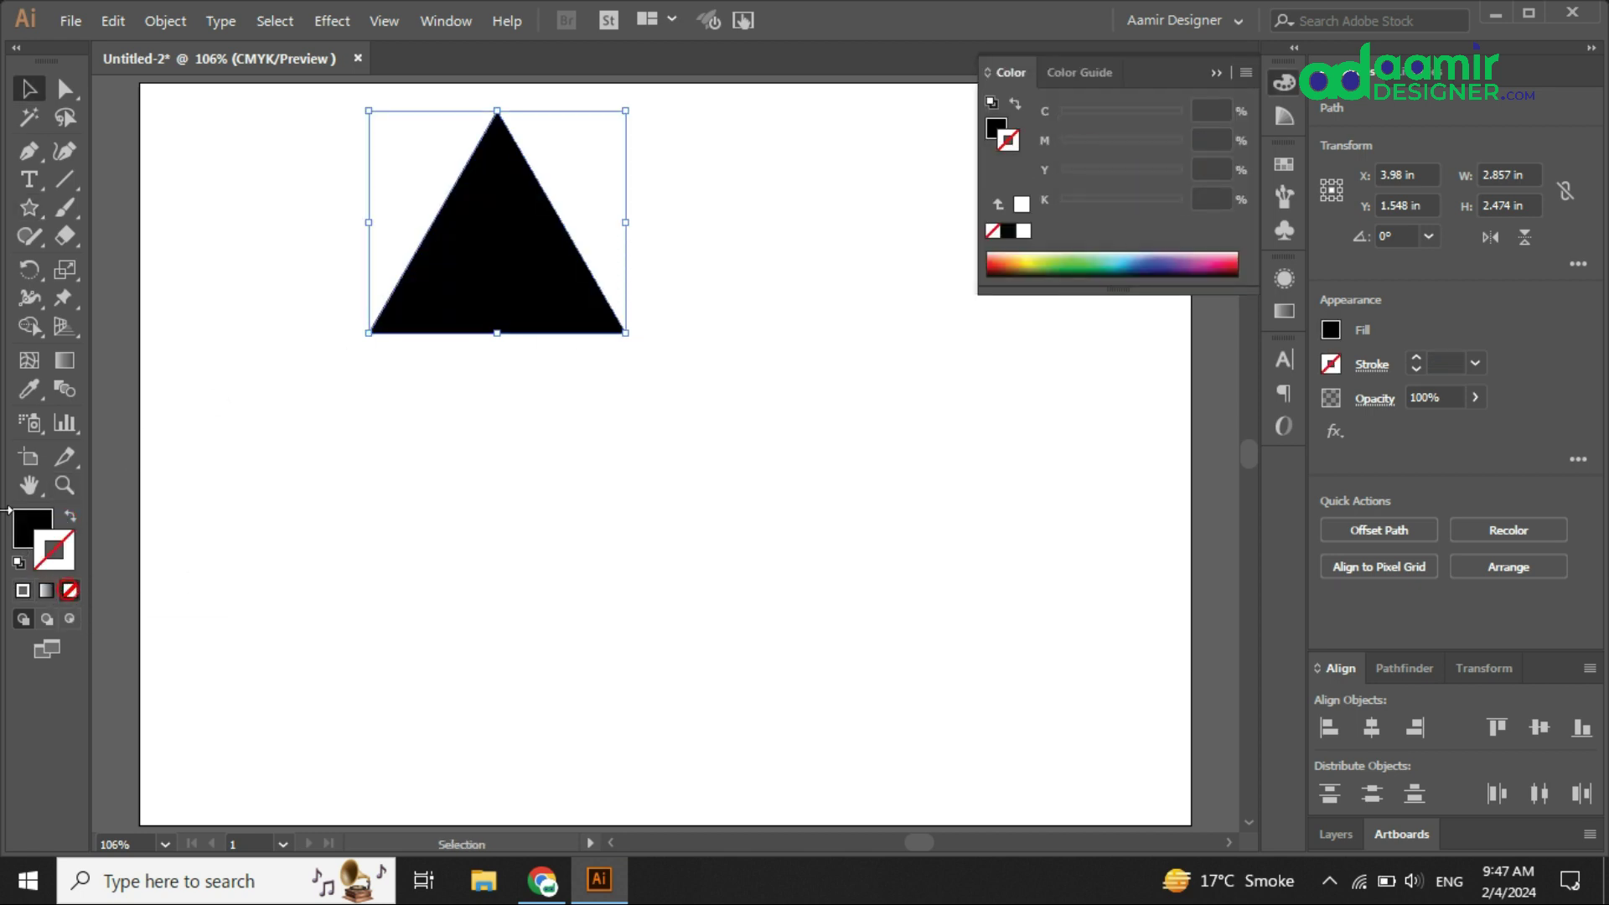
left_click(16, 524)
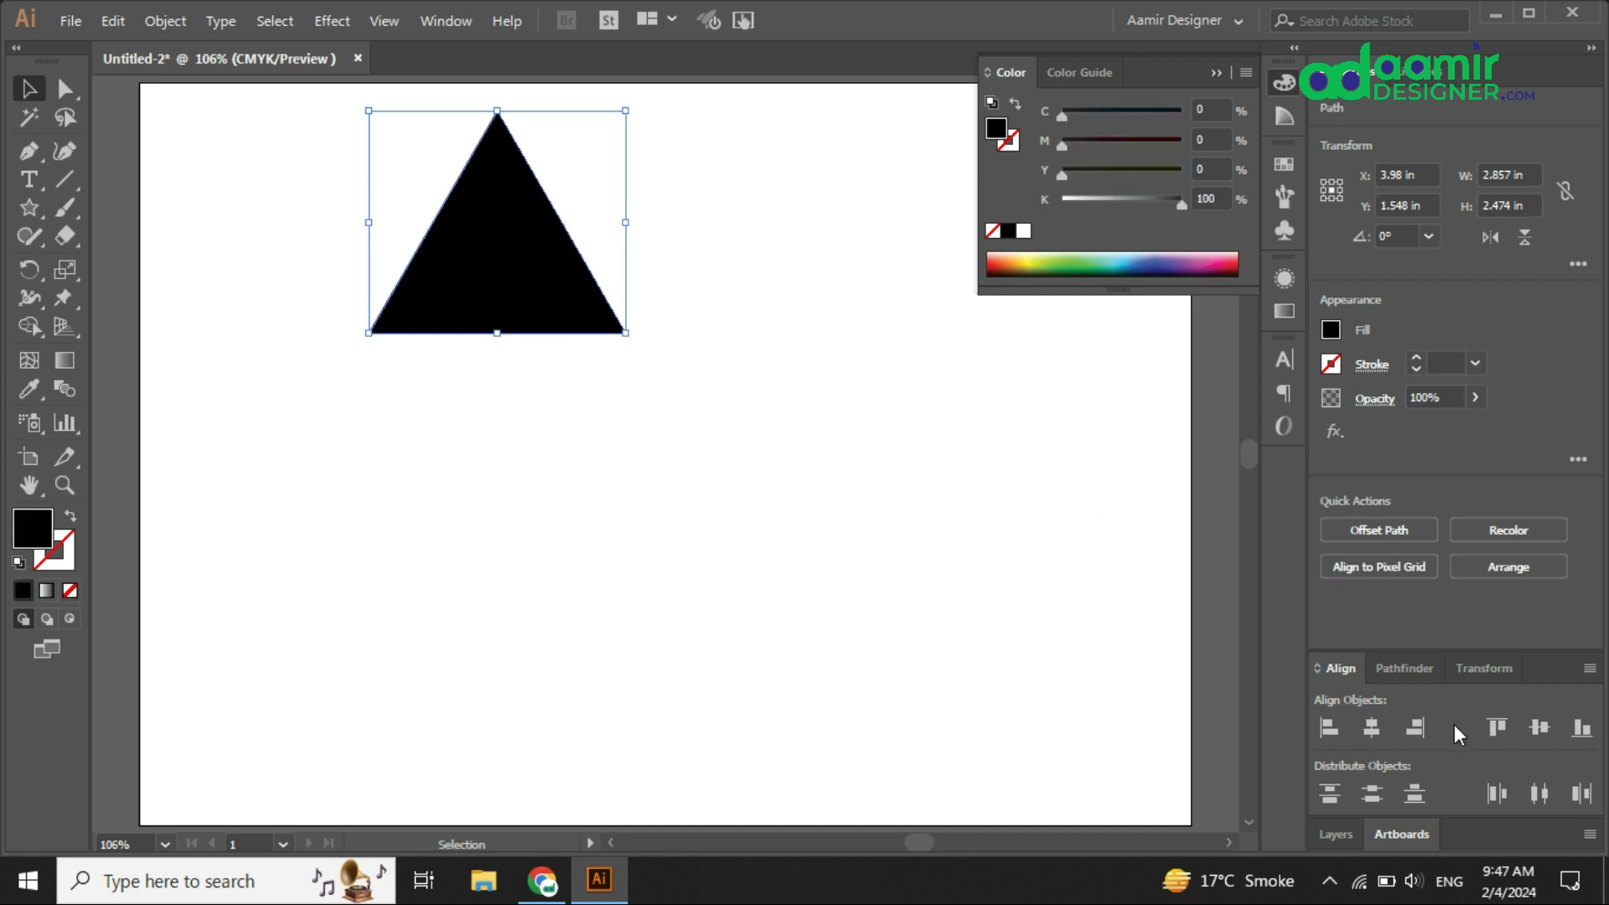
left_click(1371, 728)
left_click(1542, 728)
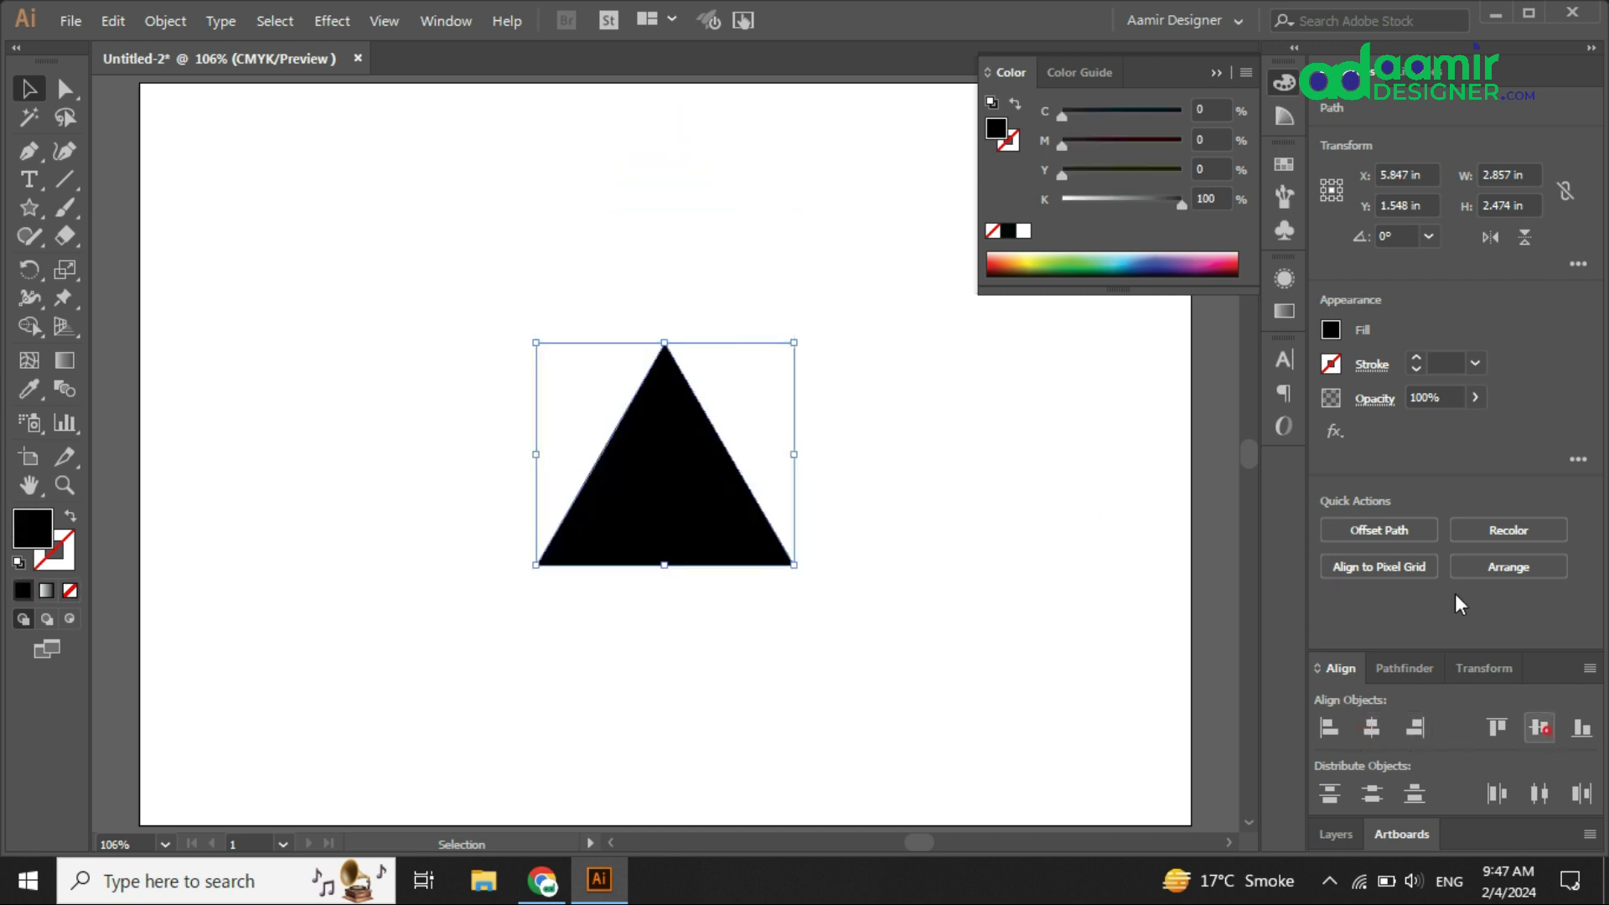
- Scale the triangle proportionally about its center to about 2.30 x 1.99 in and move it straight up to about Y 2.08 in
left_click(1213, 72)
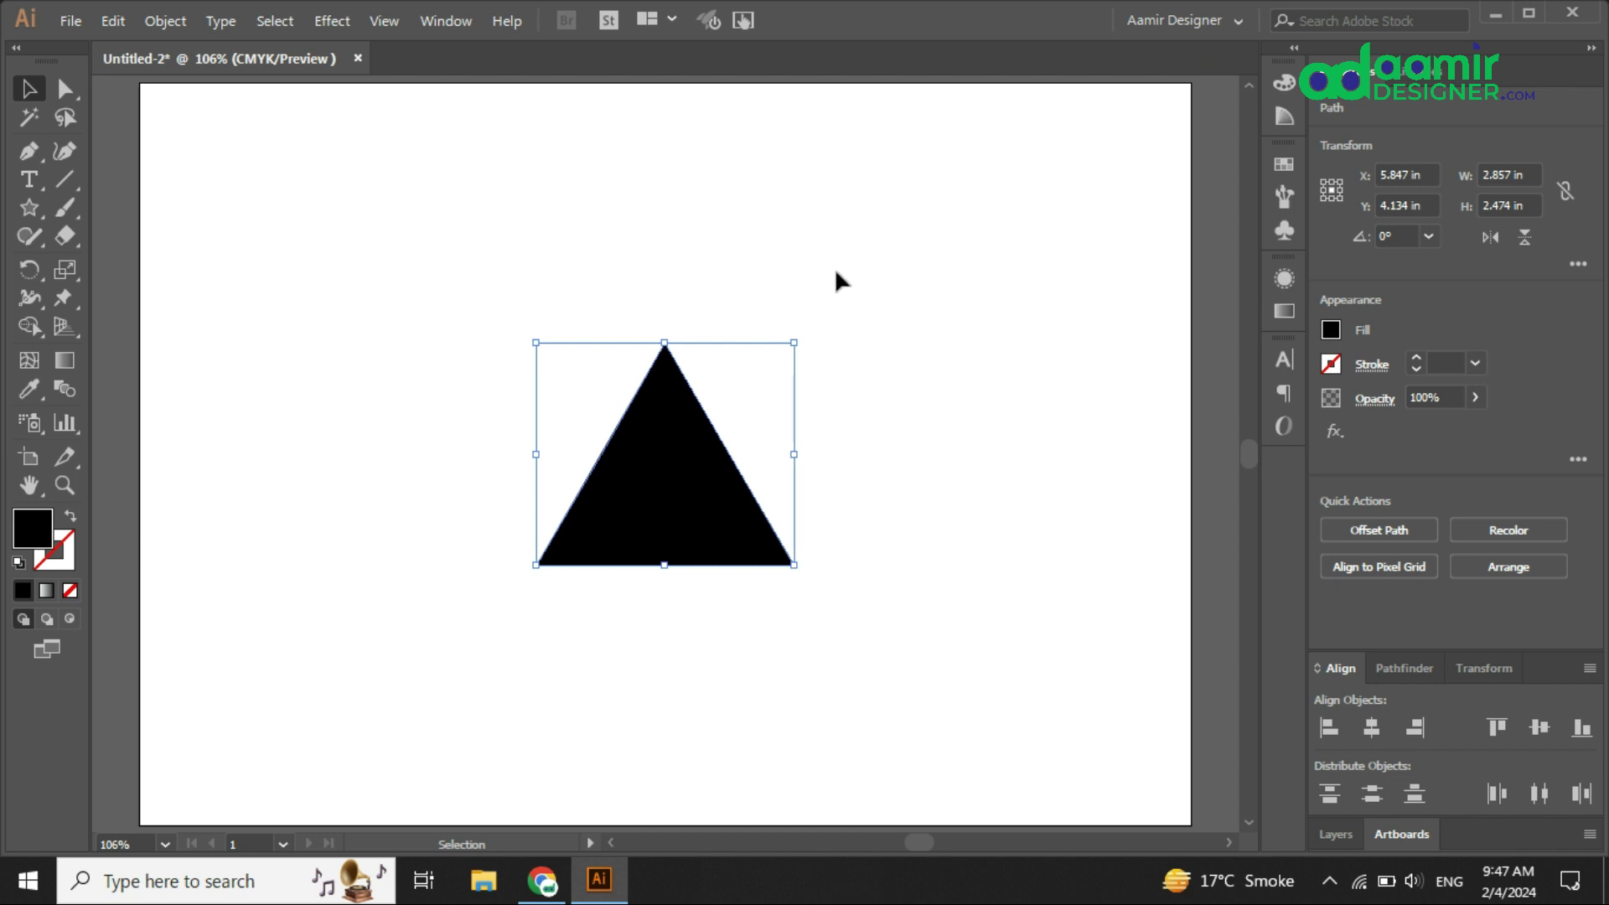
mouse_move(794, 343)
left_mouse_down()
mouse_move(855, 302)
mouse_move(782, 372)
left_mouse_up()
left_click_drag(682, 479, 683, 300)
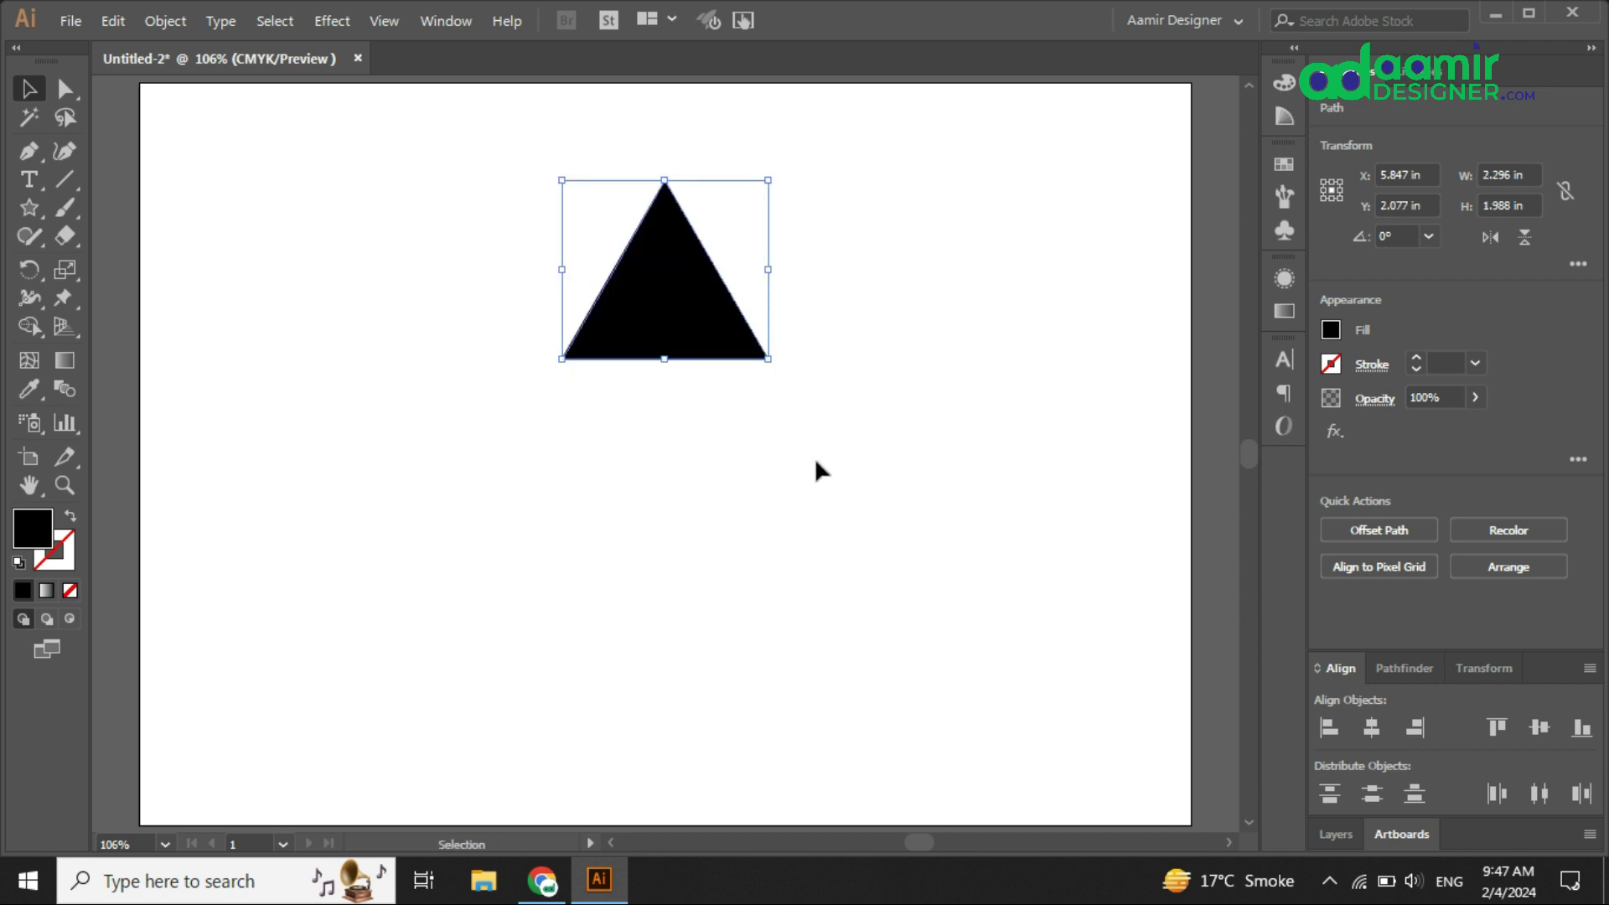
- Open the Rotate options for the triangle with the pivot at its center and the preview turned on
left_click(27, 271)
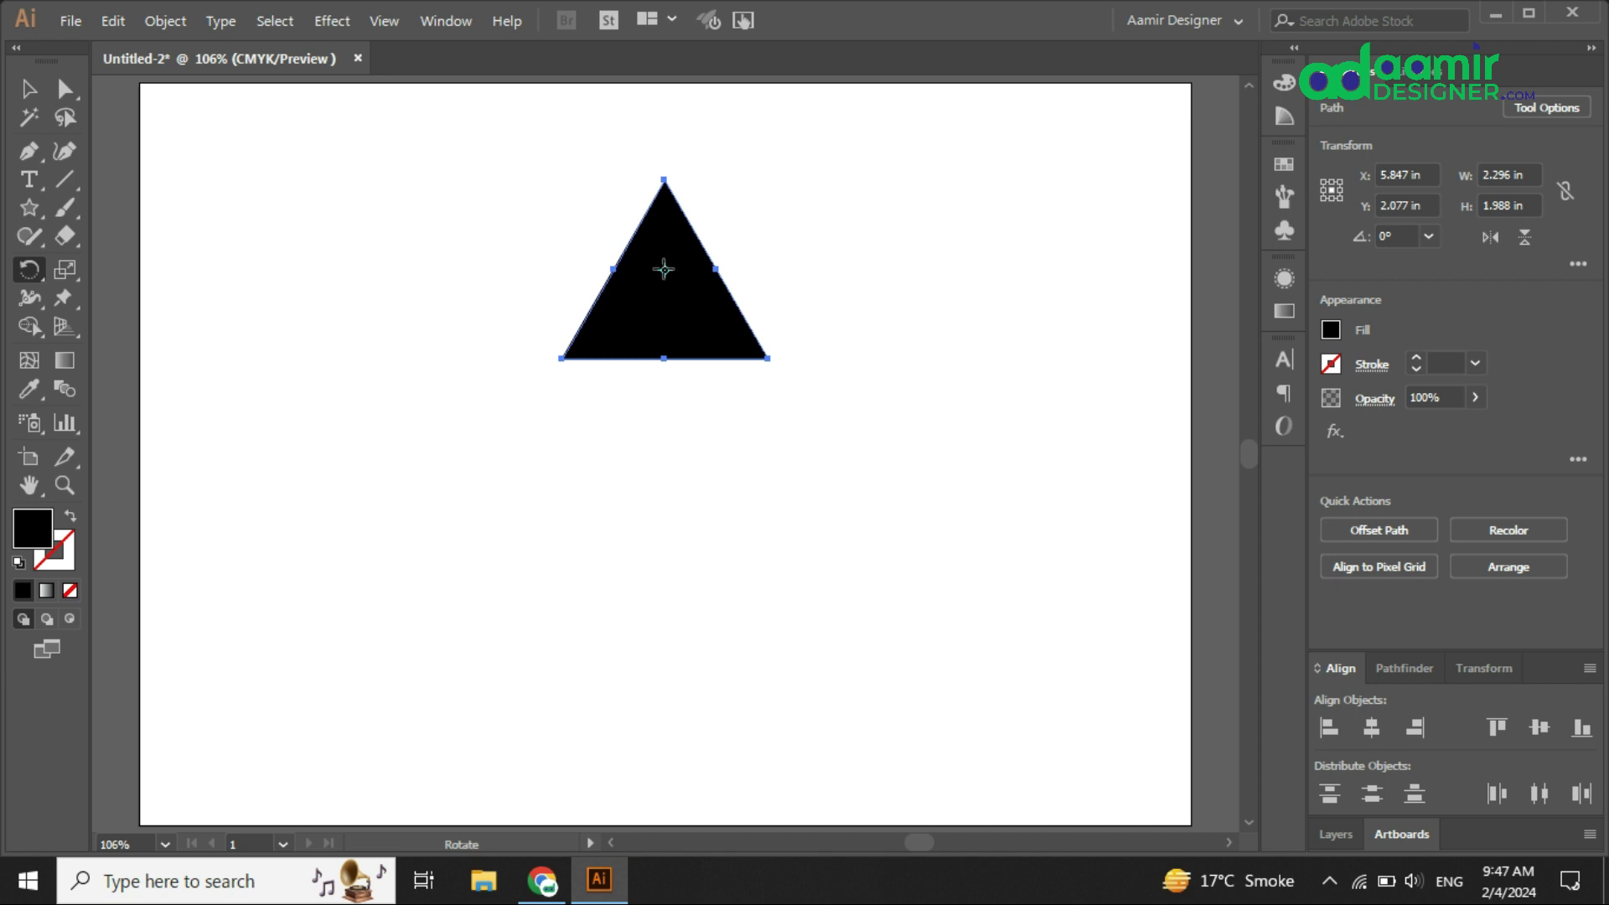
left_click(664, 270)
left_click(664, 271, "alt")
left_click_drag(967, 270, 915, 170)
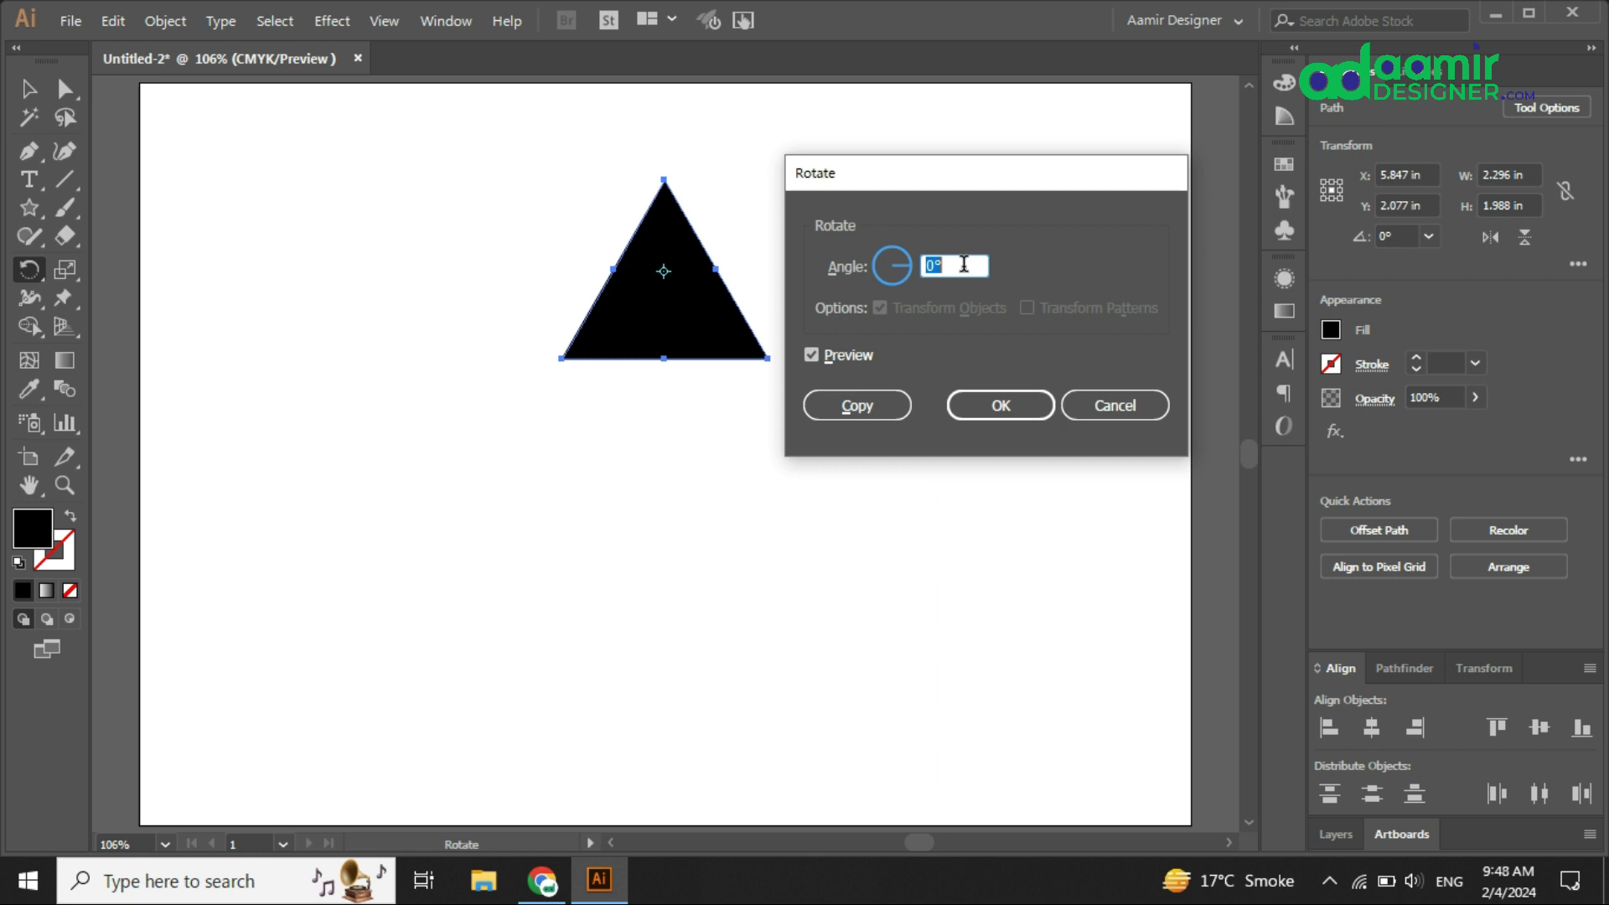
left_click(811, 355)
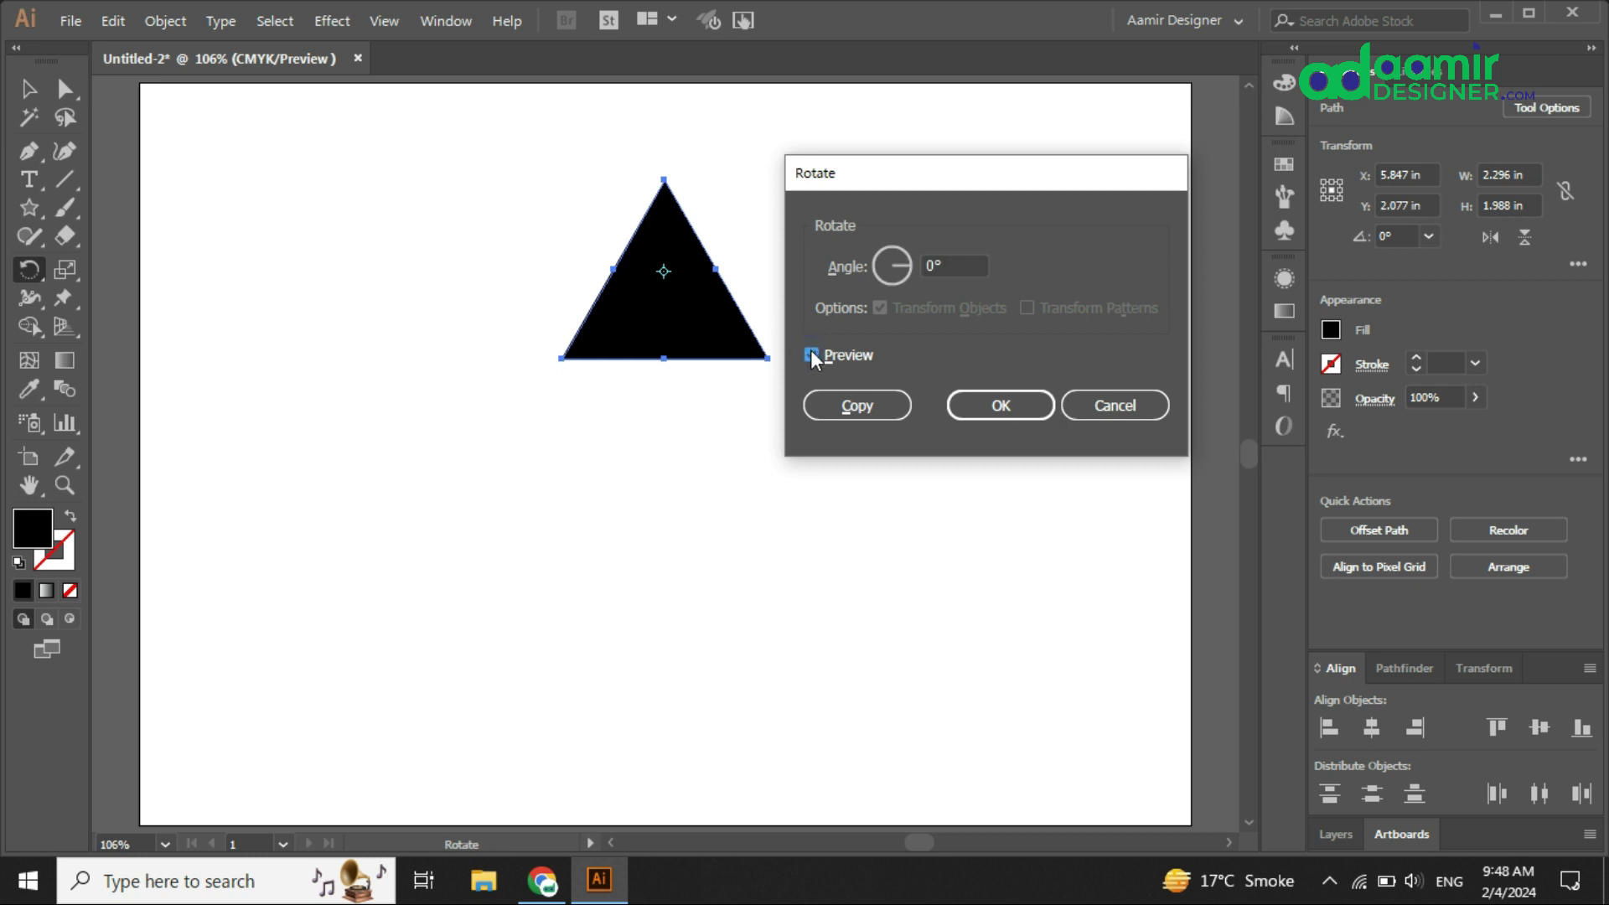
left_click(961, 267)
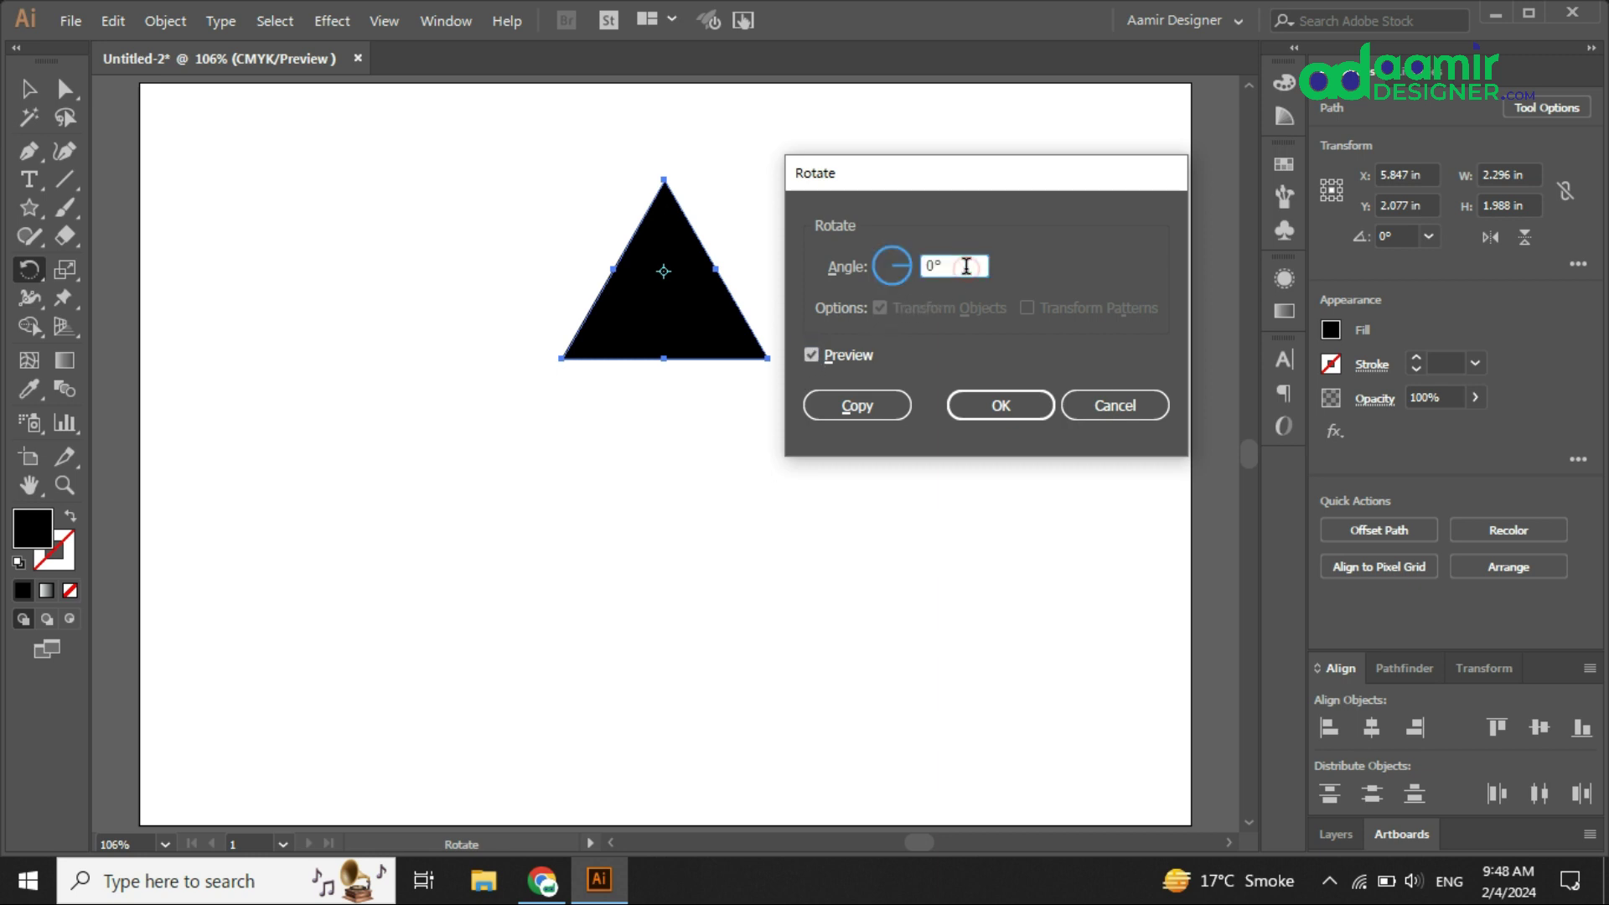
- Preview the triangle's rotation in both directions by stepping the angle between about 51° and -63°, ending at -18°
key("Up")
key("Up")
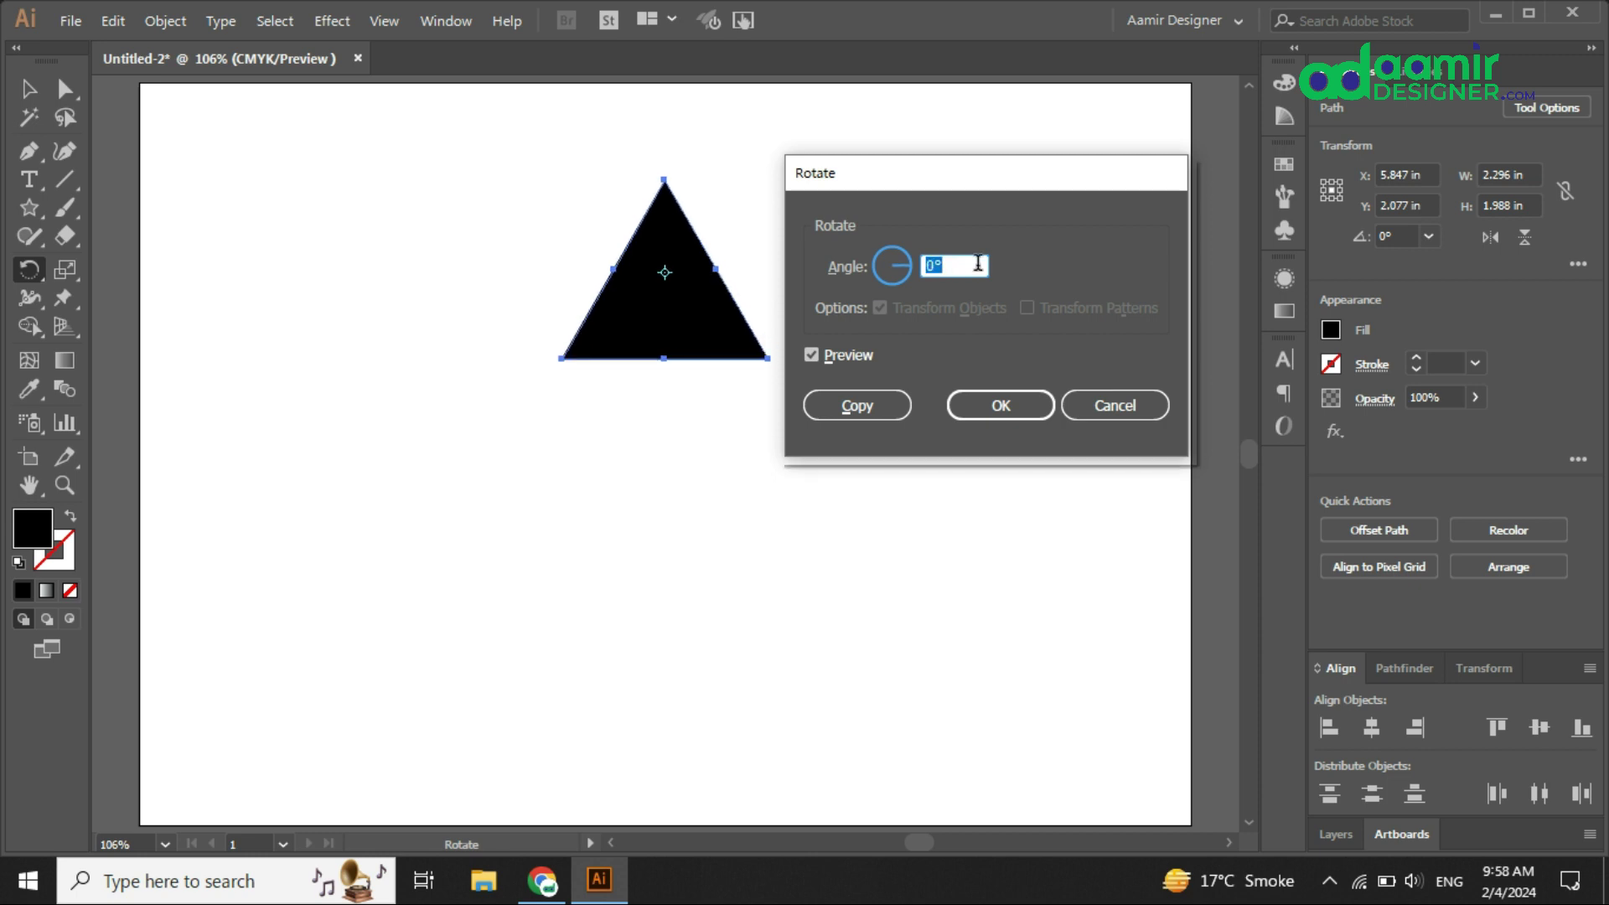
key("Up")
key("Up")
key("Up")
key("Up")
key("Up")
key("Up")
key("Up")
key("Up")
key("Up")
key("Up")
key("Up")
key("Up")
key("Up")
key("Up")
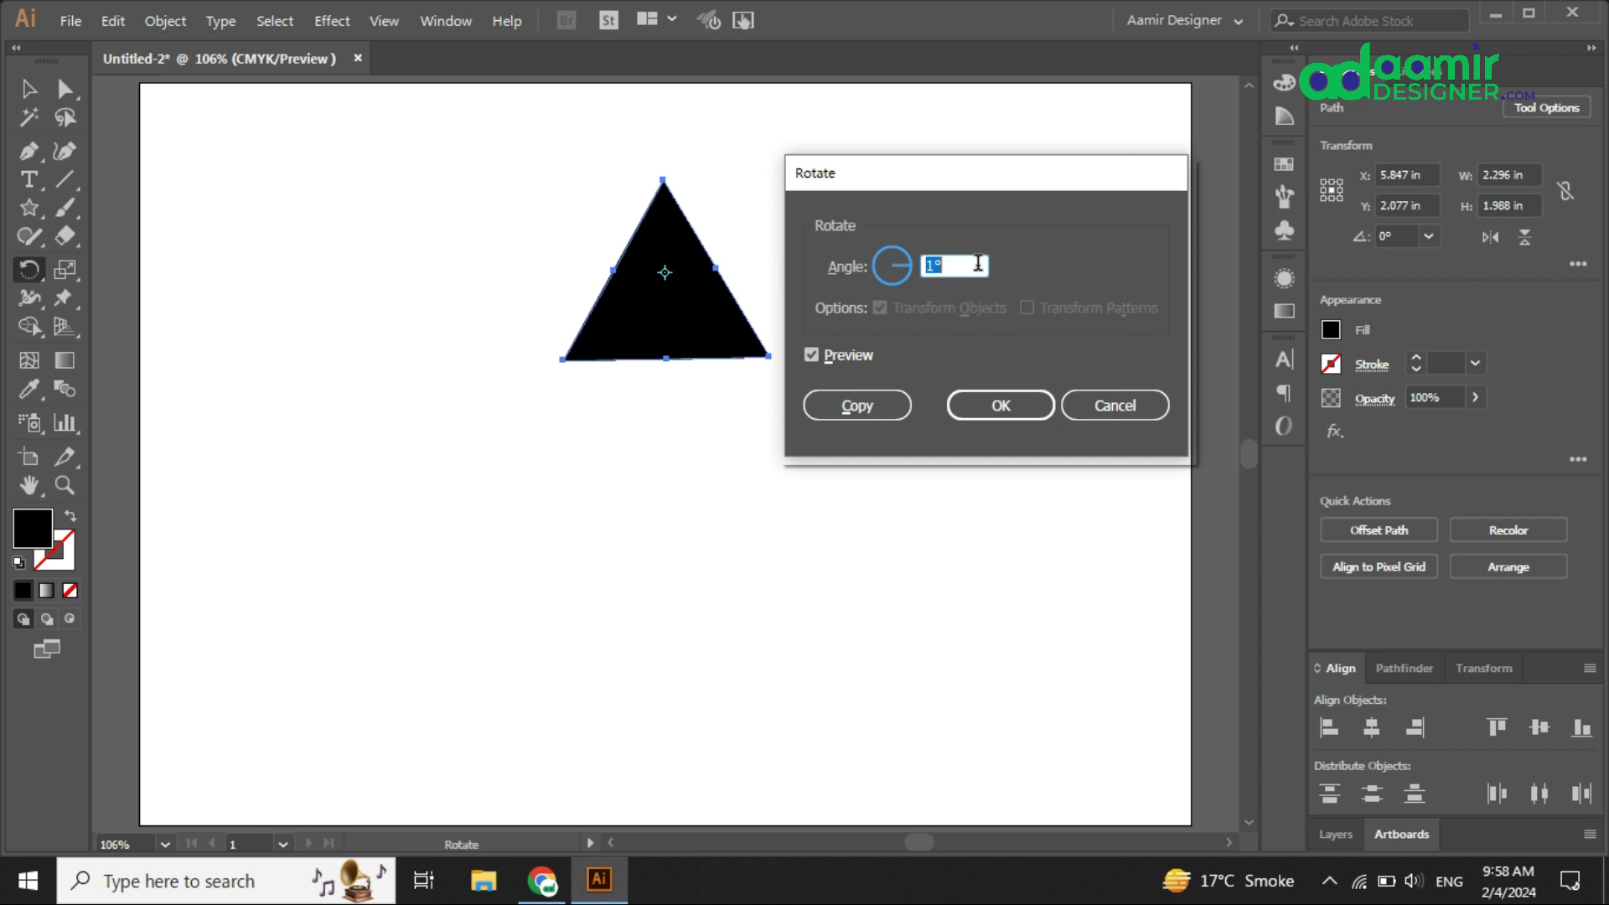
key("Up")
key("Up")
key("Up")
key("Up")
key("Up")
key("Up")
key("Up")
key("Up")
key("Up")
key("Up")
key("Up")
key("Up")
key("Up")
key("Up")
key("Up")
key("Up")
key("Up")
key("Up")
key("Up")
key("Up")
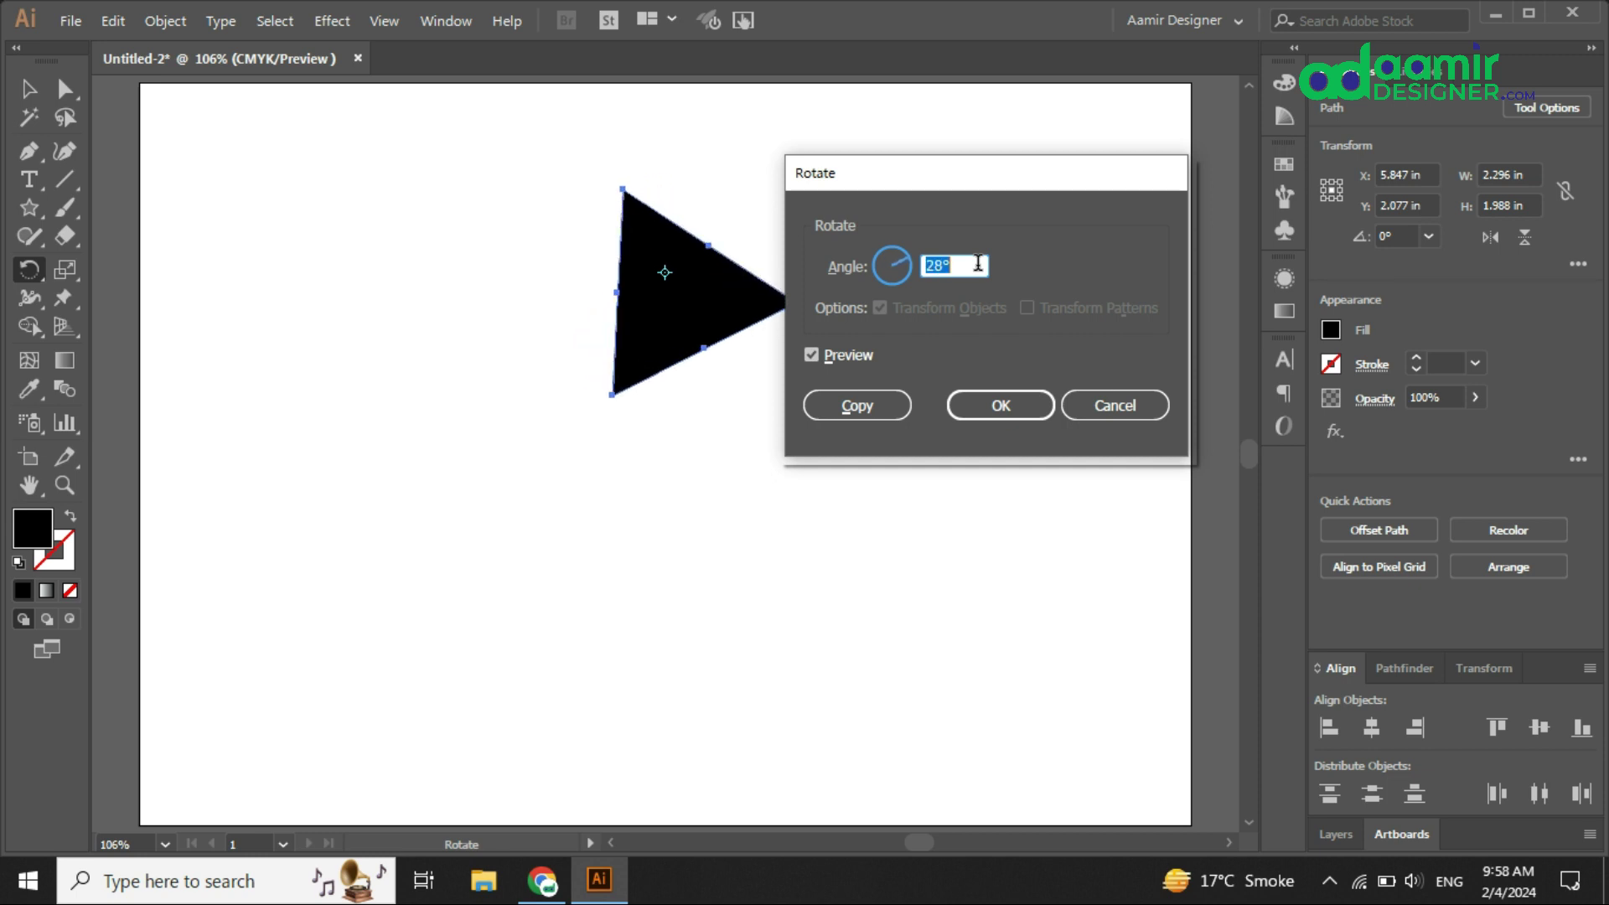
key("Down")
key("Down")
key("Down")
key("Down")
key("Down")
key("Down")
key("Down")
key("Down")
key("Down")
key("Down")
key("Down")
key("Down")
key("Down")
key("Down")
key("Down")
key("Down")
key("Down")
key("Down")
key("Down")
key("Down")
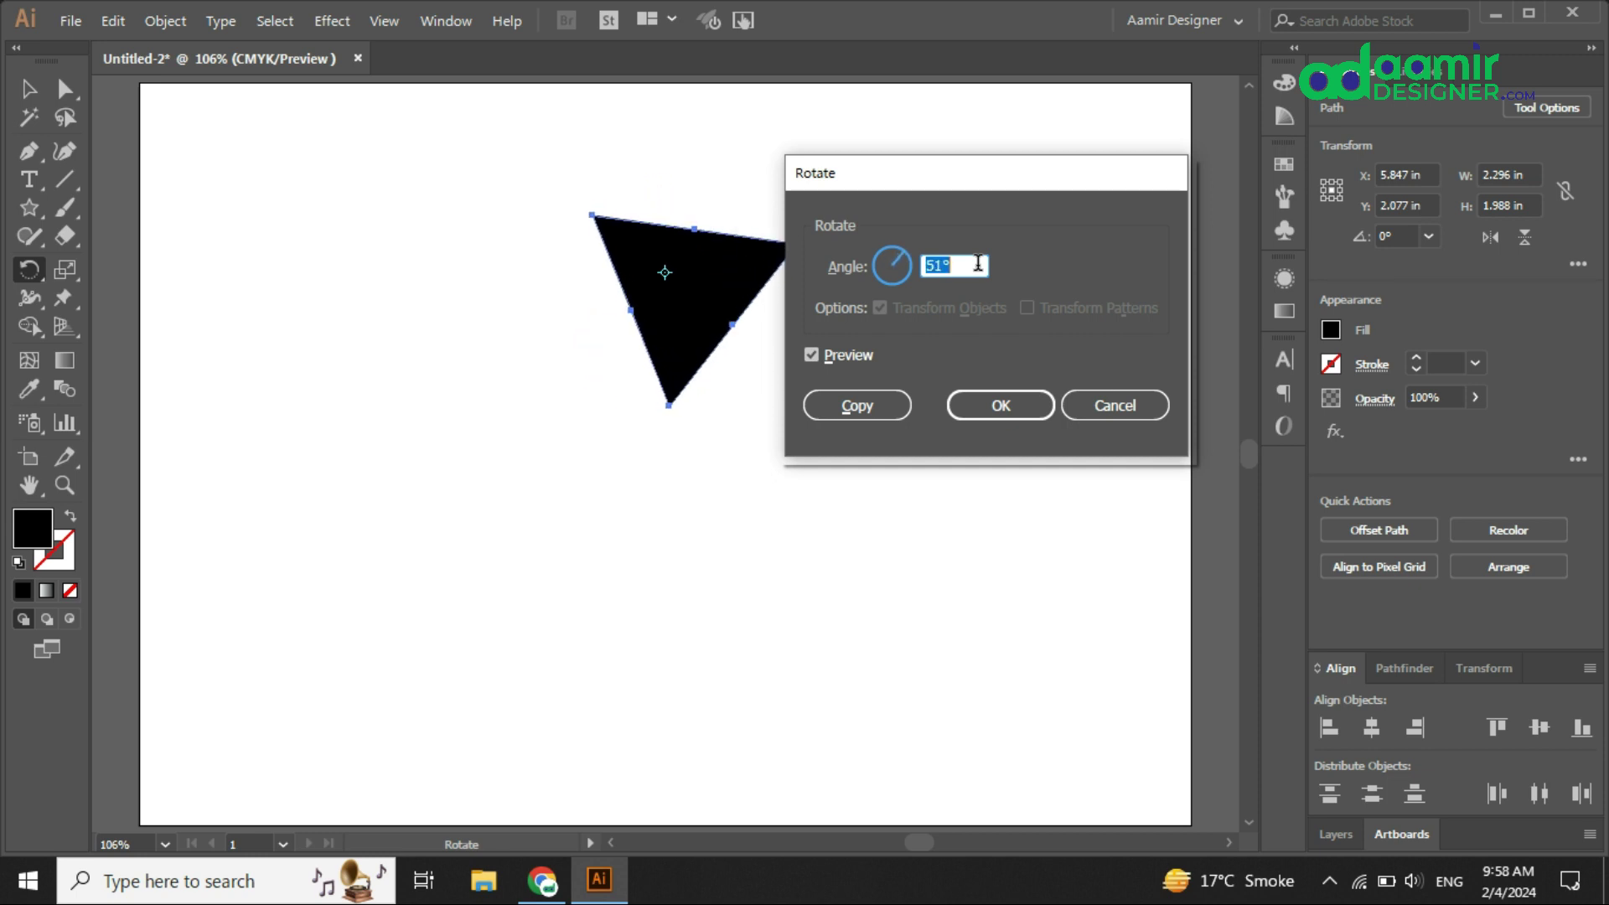
key("Down")
key("Down")
key("Down")
key("Down")
key("Down")
key("Down")
key("Down")
key("Down")
key("Down")
key("Down")
key("Down")
key("Down")
key("Down")
key("Down")
key("Down")
key("Down")
key("Down")
key("Down")
key("Down")
key("Down")
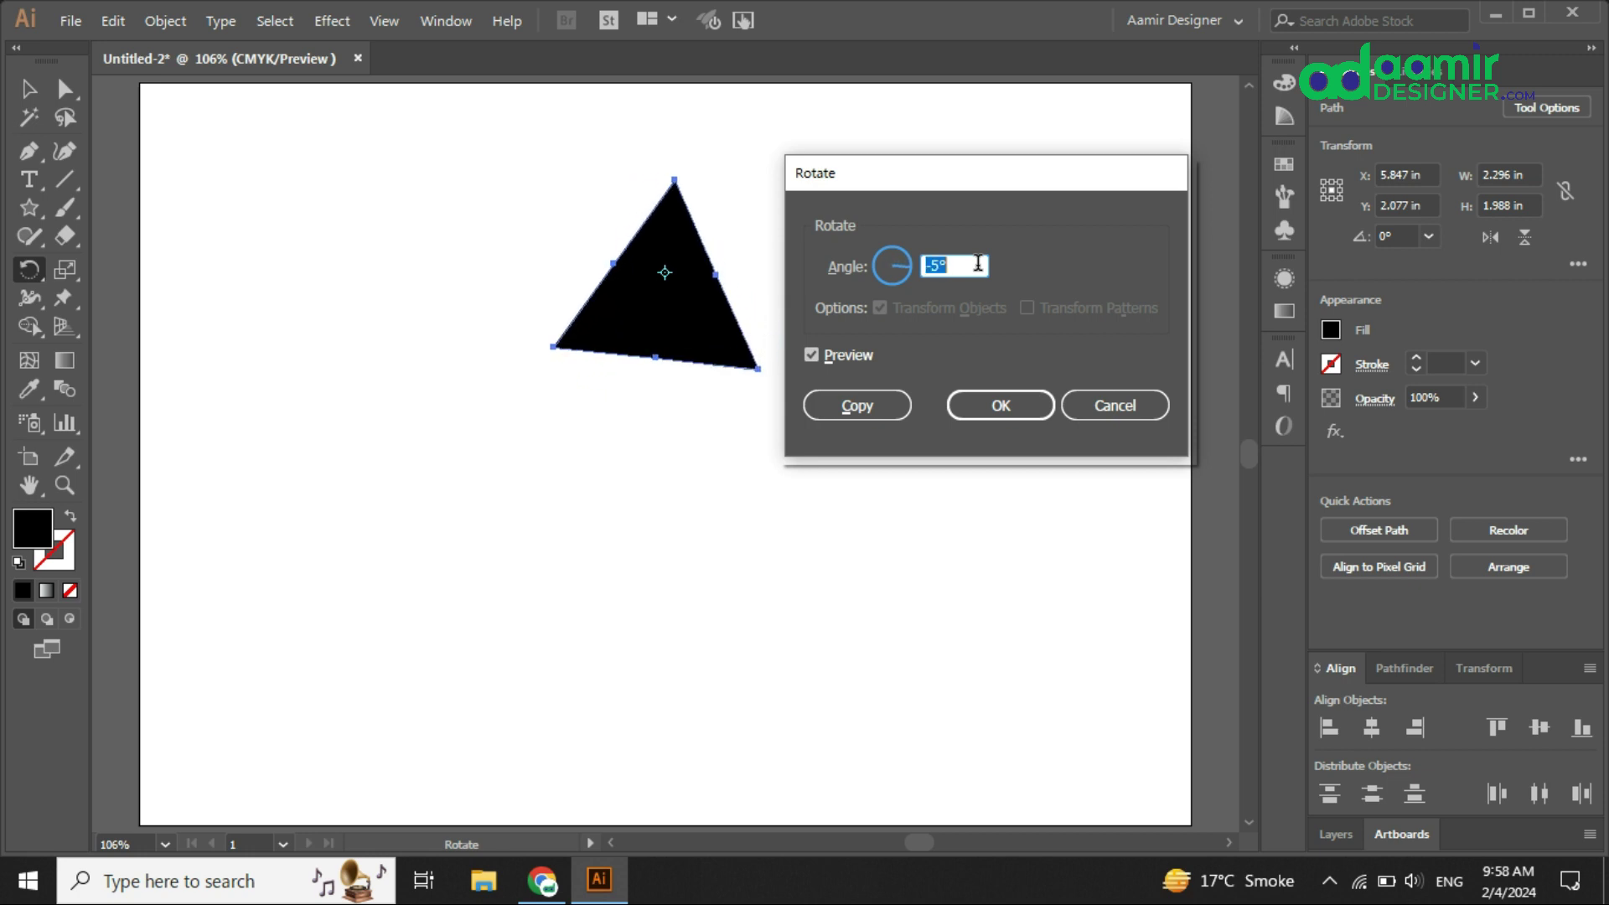
key("Down")
key("Down")
key("Down")
key("Down")
key("Down")
key("Down")
key("Down")
key("Down")
key("Down")
key("Down")
key("Down")
key("Down")
key("Down")
key("Down")
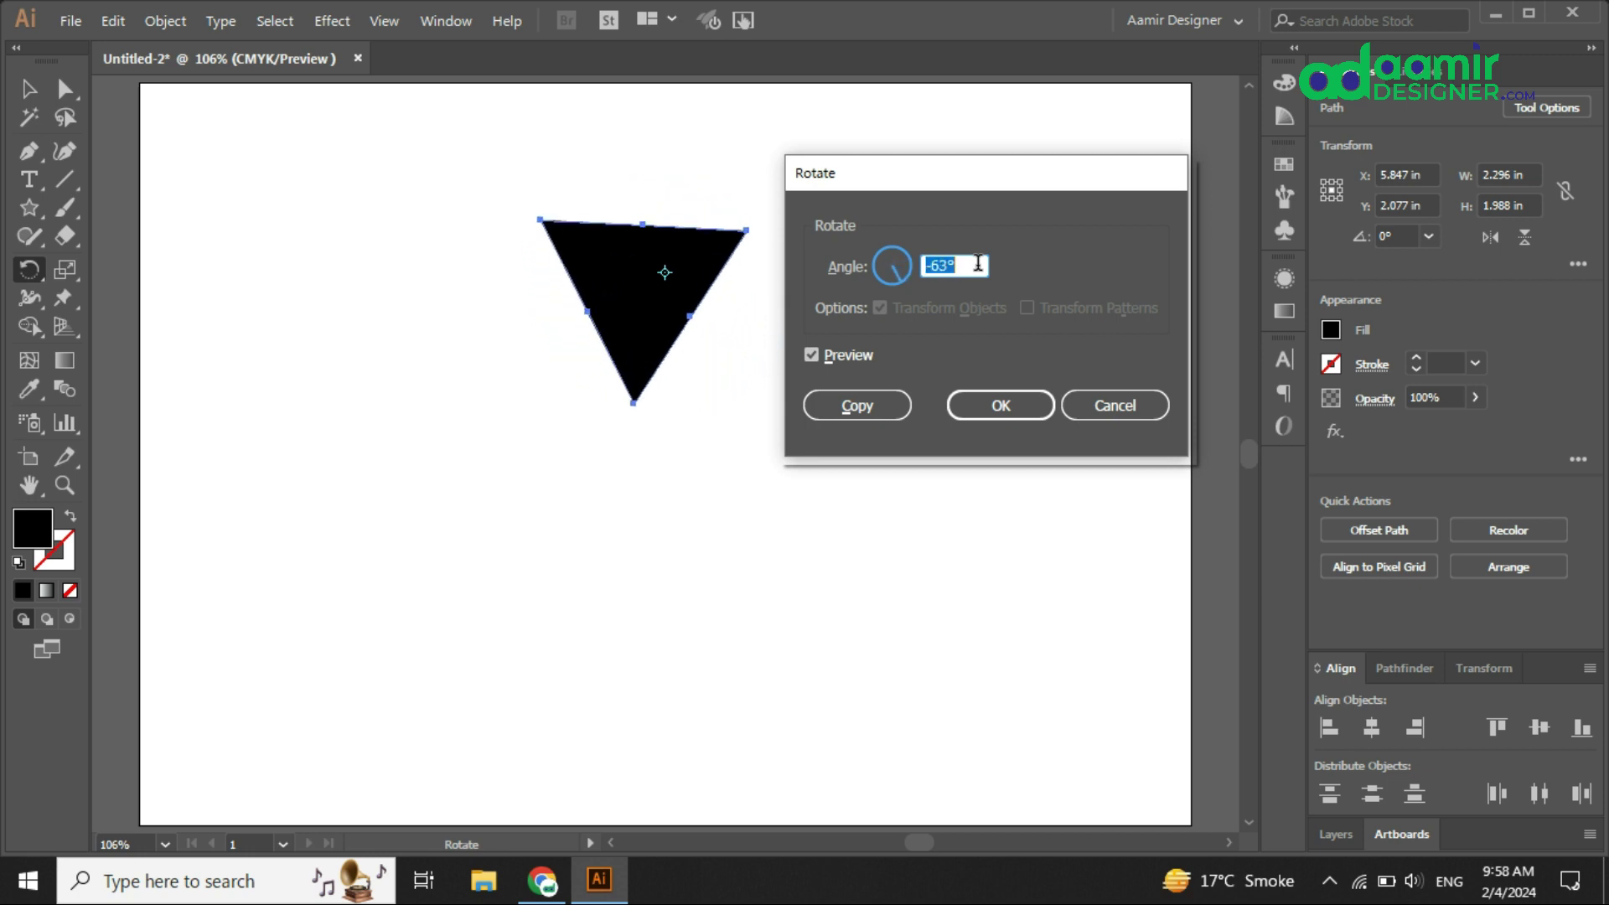
key("Up")
key("Up")
key("Up")
key("Up")
key("Up")
key("Up")
key("Up")
key("Up")
key("Up")
key("Up")
key("Up")
key("Up")
key("Up")
key("Up")
key("Up")
key("Up")
key("Up")
key("Up")
key("Up")
key("Up")
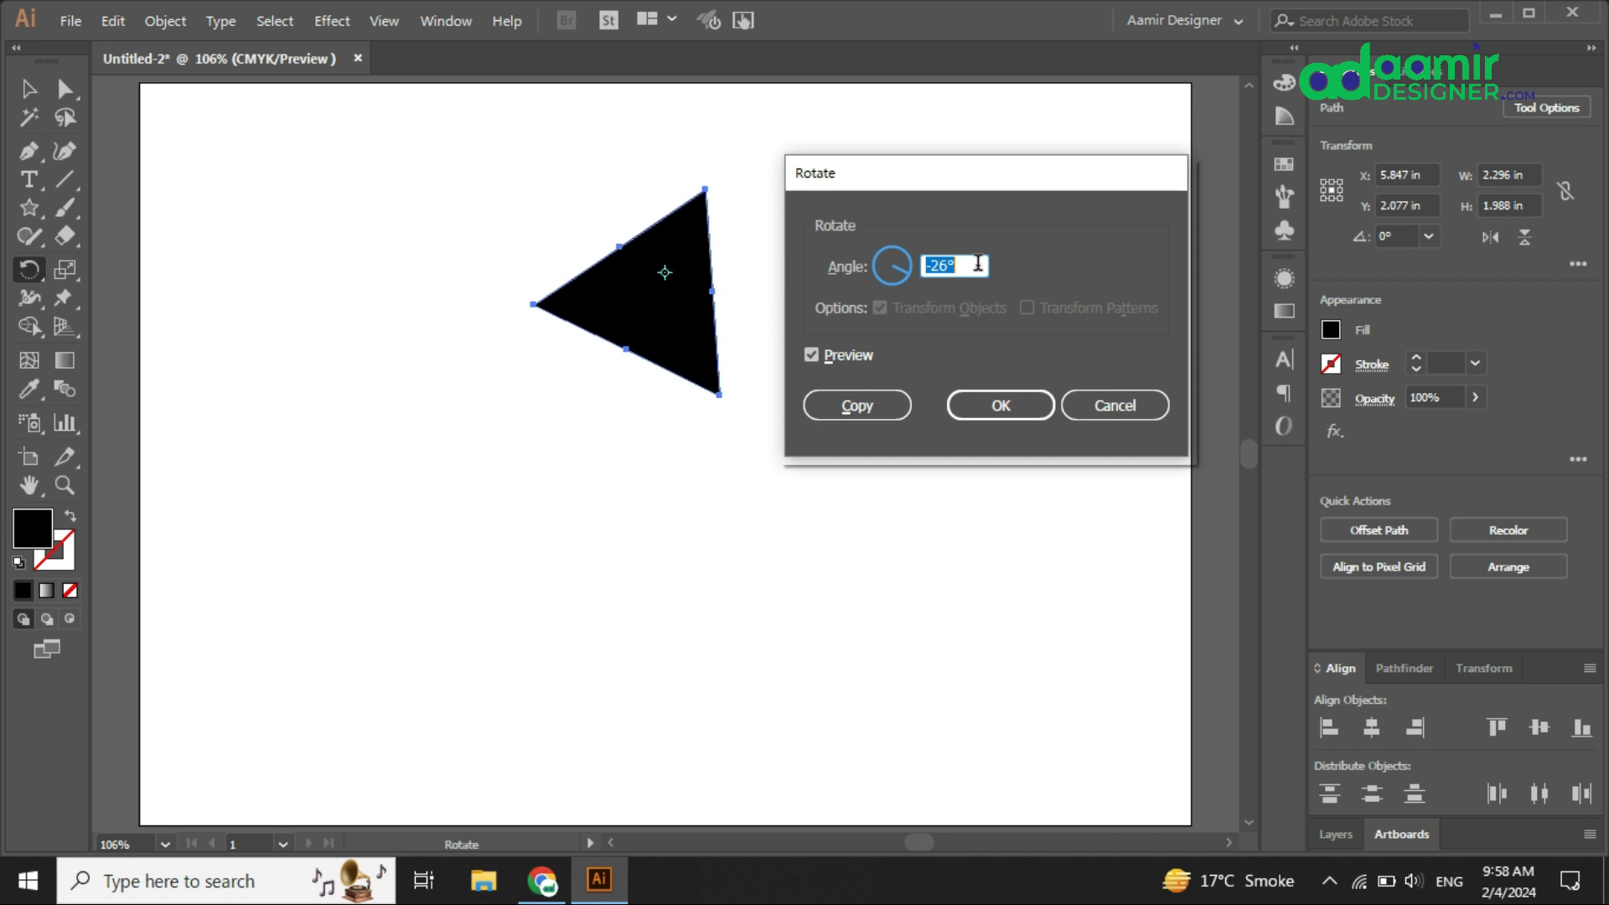
key("Up")
key("Up")
key("Up")
key("Up")
key("Up")
key("Up")
key("Up")
key("Up")
key("Up")
key("Up")
key("Up")
key("Up")
key("Up")
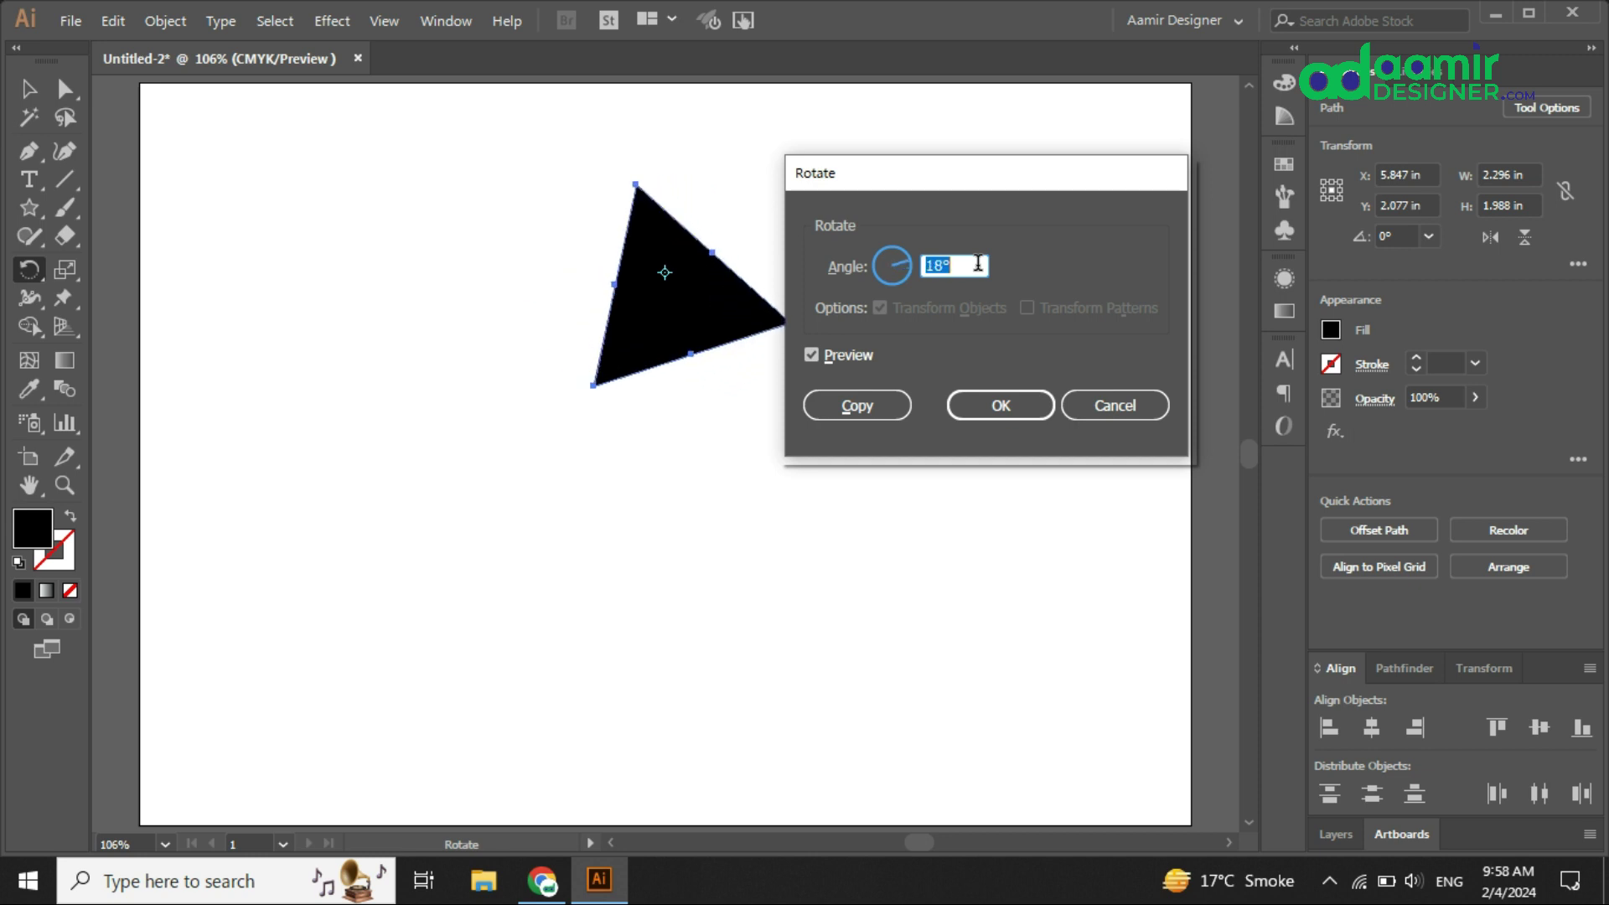
key("Down")
key("Down")
key("Down")
key("Down")
key("Down")
key("Down")
key("Down")
key("Down")
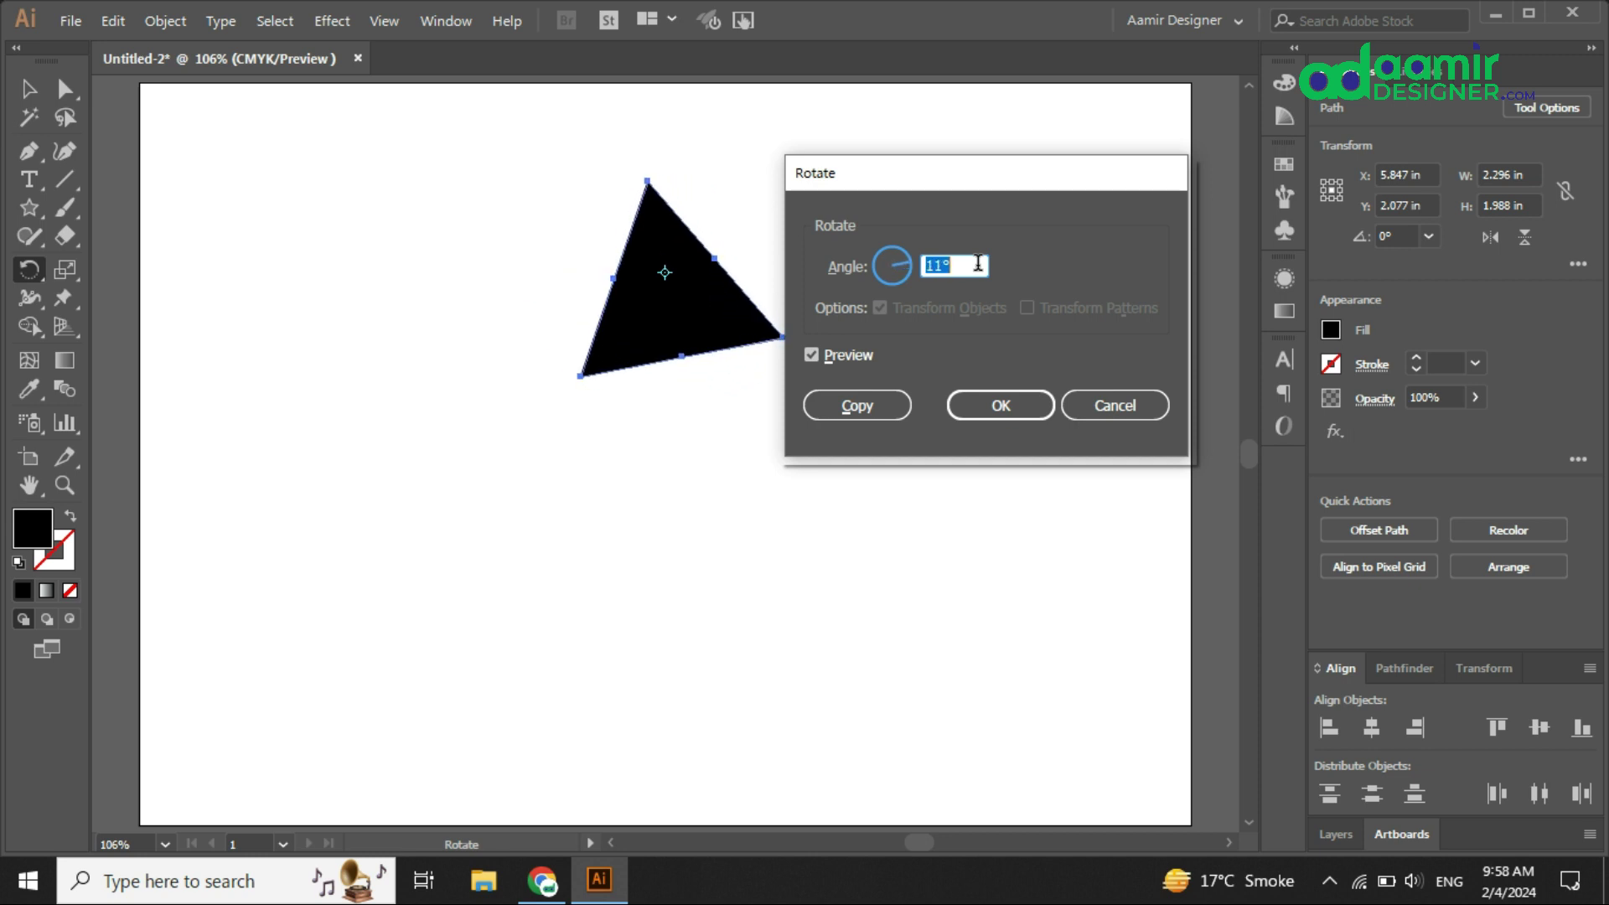
key("Down")
key("Down")
key("Down")
key("Down")
key("Down")
key("Down")
key("Down")
key("Down")
key("Down")
key("Down")
key("Down")
key("Down")
key("Down")
key("Down")
key("Down")
key("Down")
key("Down")
key("Down")
key("Down")
key("Down")
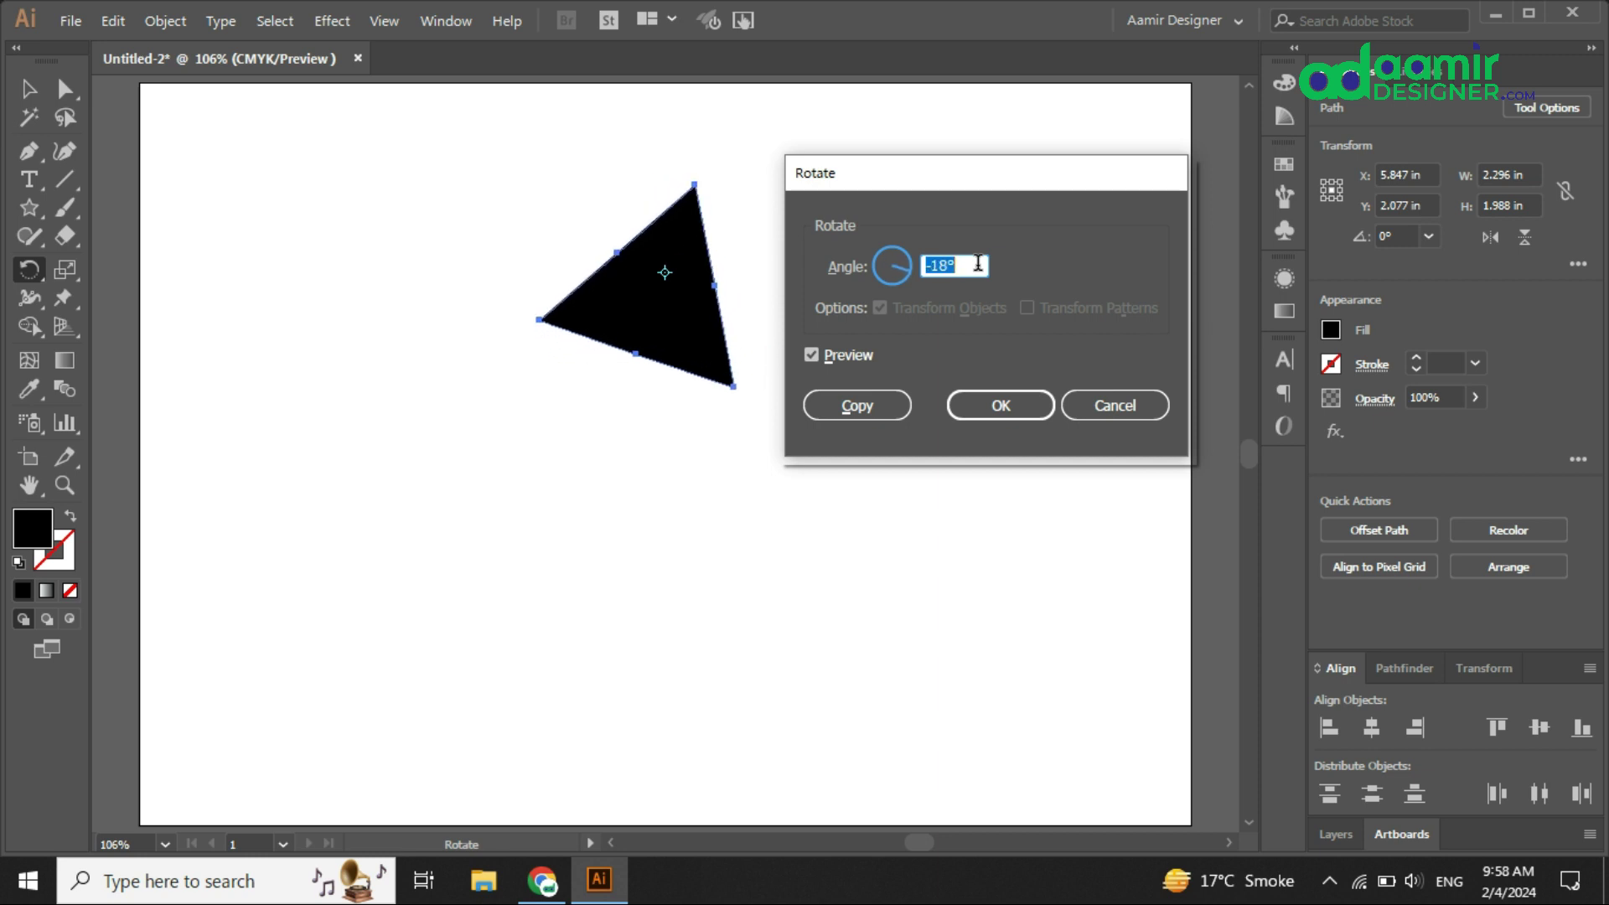
- Preview the triangle's rotation by stepping the angle up to 15° and back down to 12°
key("Up")
key("Up")
key("Up")
key("Up")
key("Up")
key("Up")
key("Up")
key("Up")
key("Up")
key("Up")
key("Up")
key("Up")
key("Up")
key("Up")
key("Up")
key("Up")
key("Up")
key("Up")
key("Up")
key("Up")
key("Up")
key("Up")
key("Up")
key("Up")
key("Up")
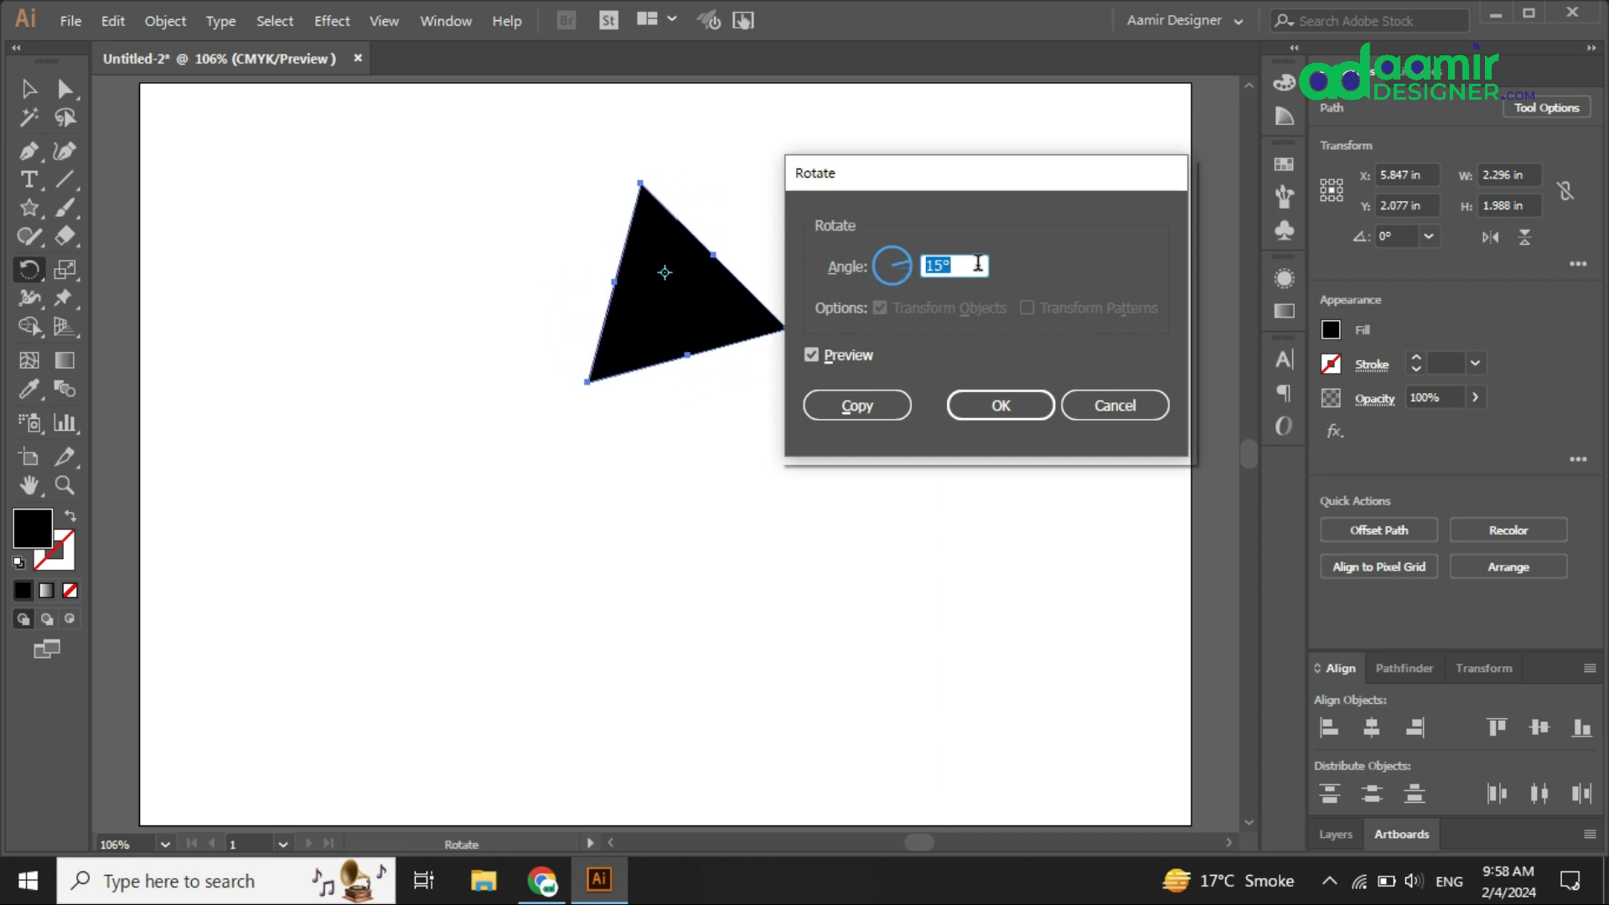
key("Down")
key("Down")
key("Down")
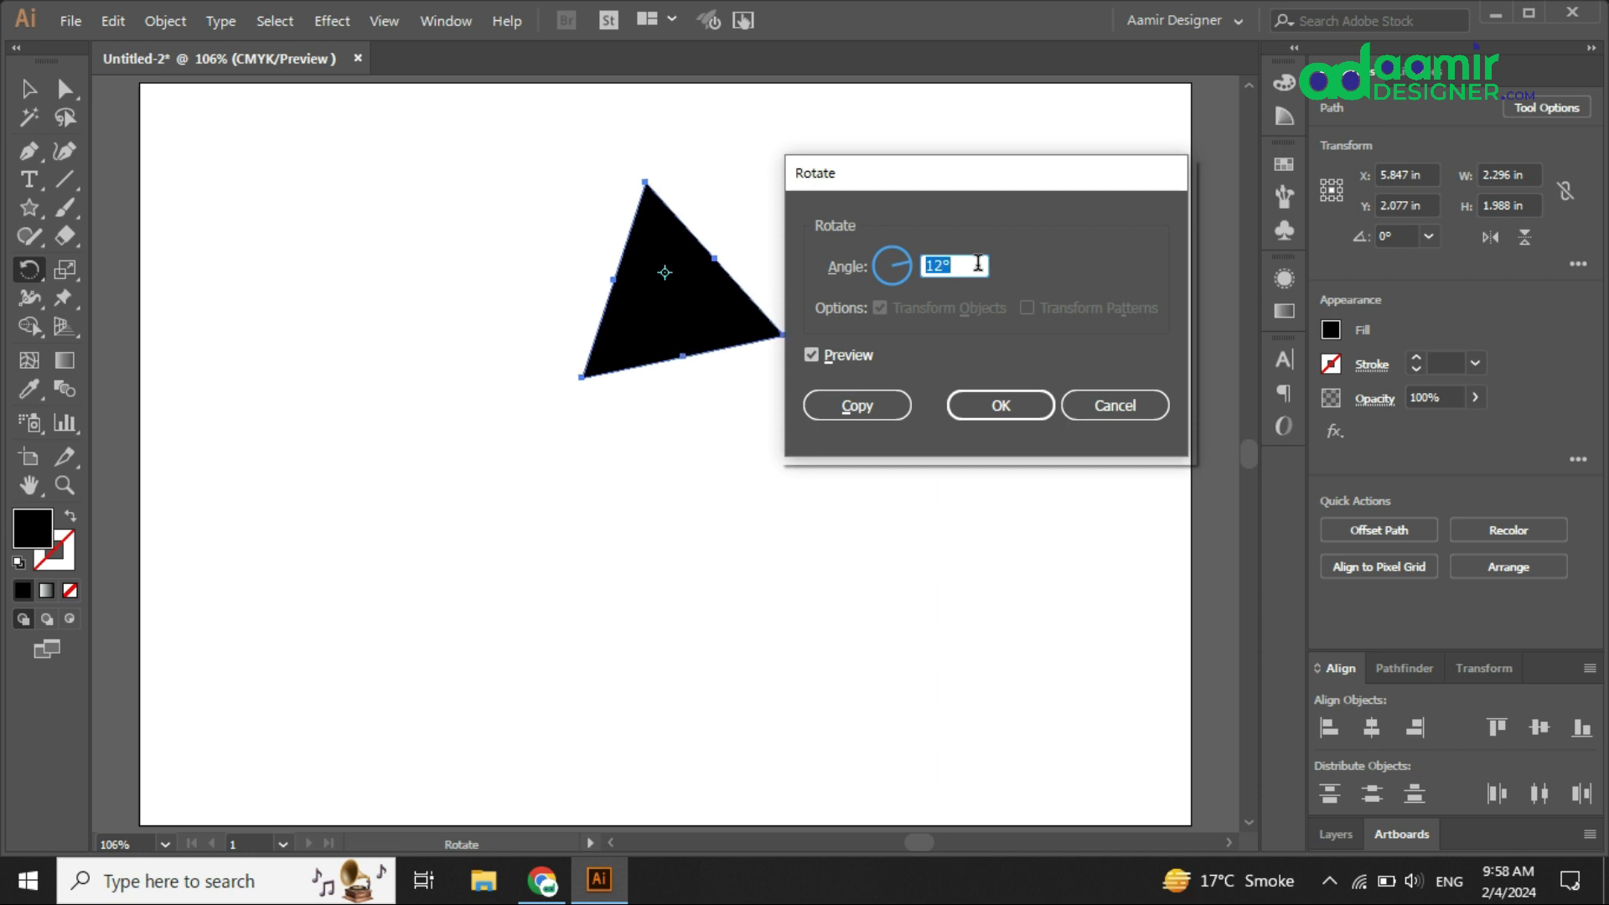
- Turn off the rotation preview and step the angle up to 39°
left_click(813, 356)
double_click(977, 265)
key("Up")
key("Up")
key("Up")
key("Up")
key("Up")
key("Up")
key("Up")
key("Up")
key("Up")
key("Up")
key("Up")
key("Up")
key("Up")
key("Up")
key("Up")
key("Up")
key("Up")
key("Up")
key("Up")
key("Up")
key("Up")
key("Up")
key("Up")
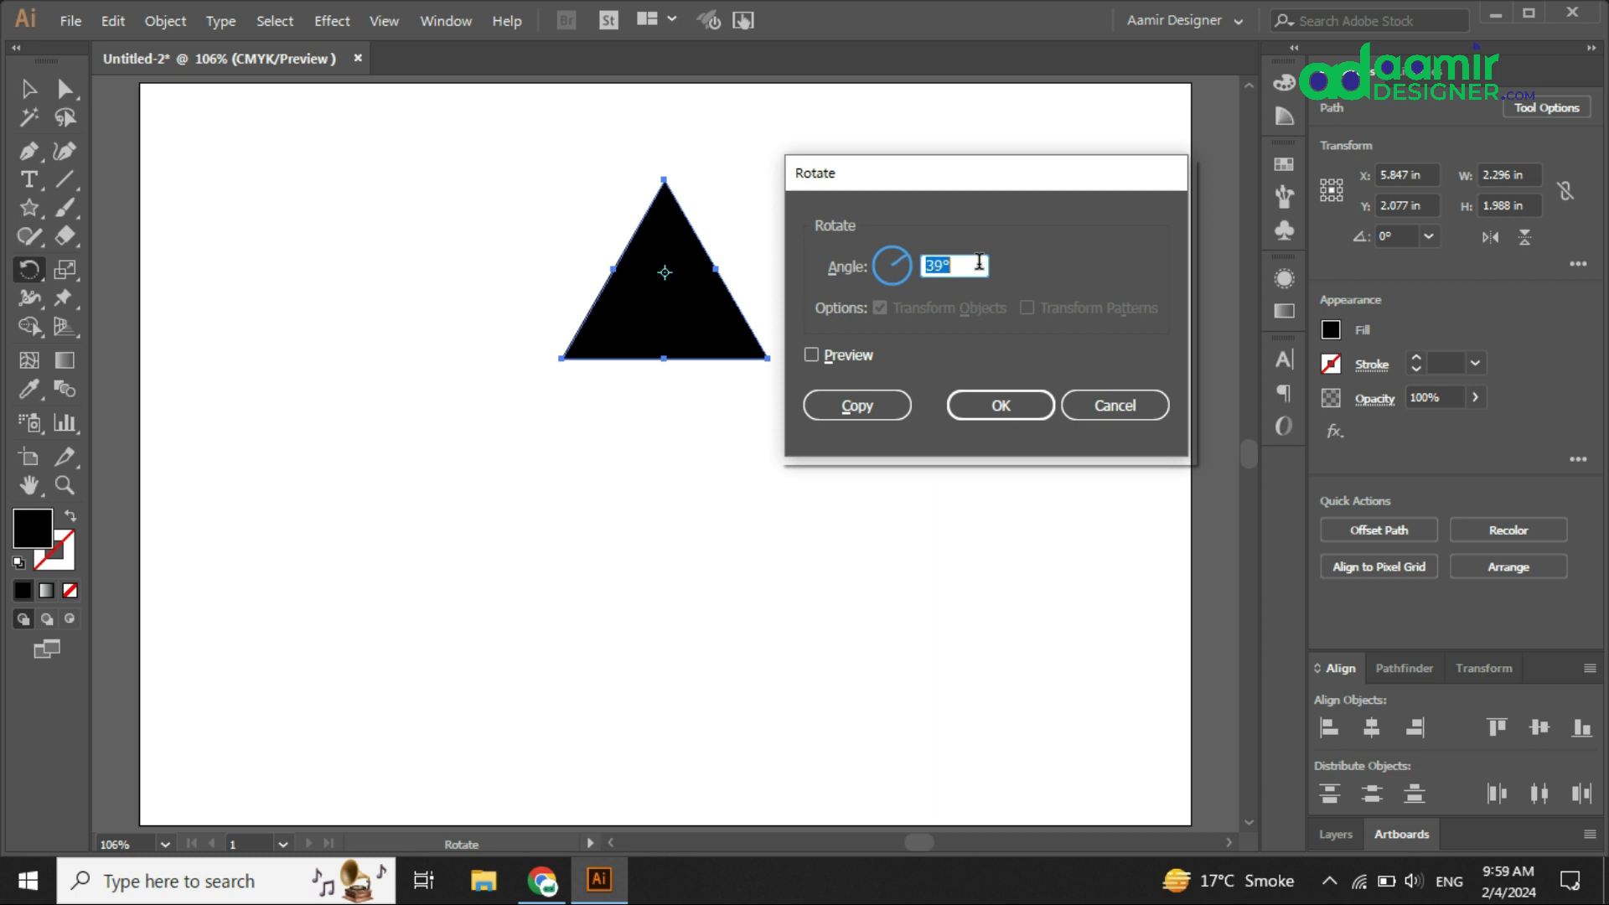
- Turn the preview back on and keep stepping the triangle's rotation angle upward beyond 39°
left_click(810, 356)
left_click(978, 265)
key("Up")
key("Up")
key("Up")
key("Up")
key("Up")
key("Up")
key("Up")
key("Up")
key("Up")
key("Up")
key("Up")
key("Up")
key("Up")
key("Up")
key("Up")
key("Up")
key("Up")
key("Up")
key("Up")
key("Up")
key("Up")
key("Up")
key("Up")
key("Up")
key("Up")
key("Up")
key("Up")
key("Up")
key("Up")
key("Up")
key("Up")
key("Up")
key("Up")
key("Up")
key("Up")
key("Up")
key("Up")
key("Up")
key("Up")
key("Up")
- Reset the rotation angle to 0° and refresh the preview of the triangle
type("0")
left_click(954, 370)
left_click(959, 267)
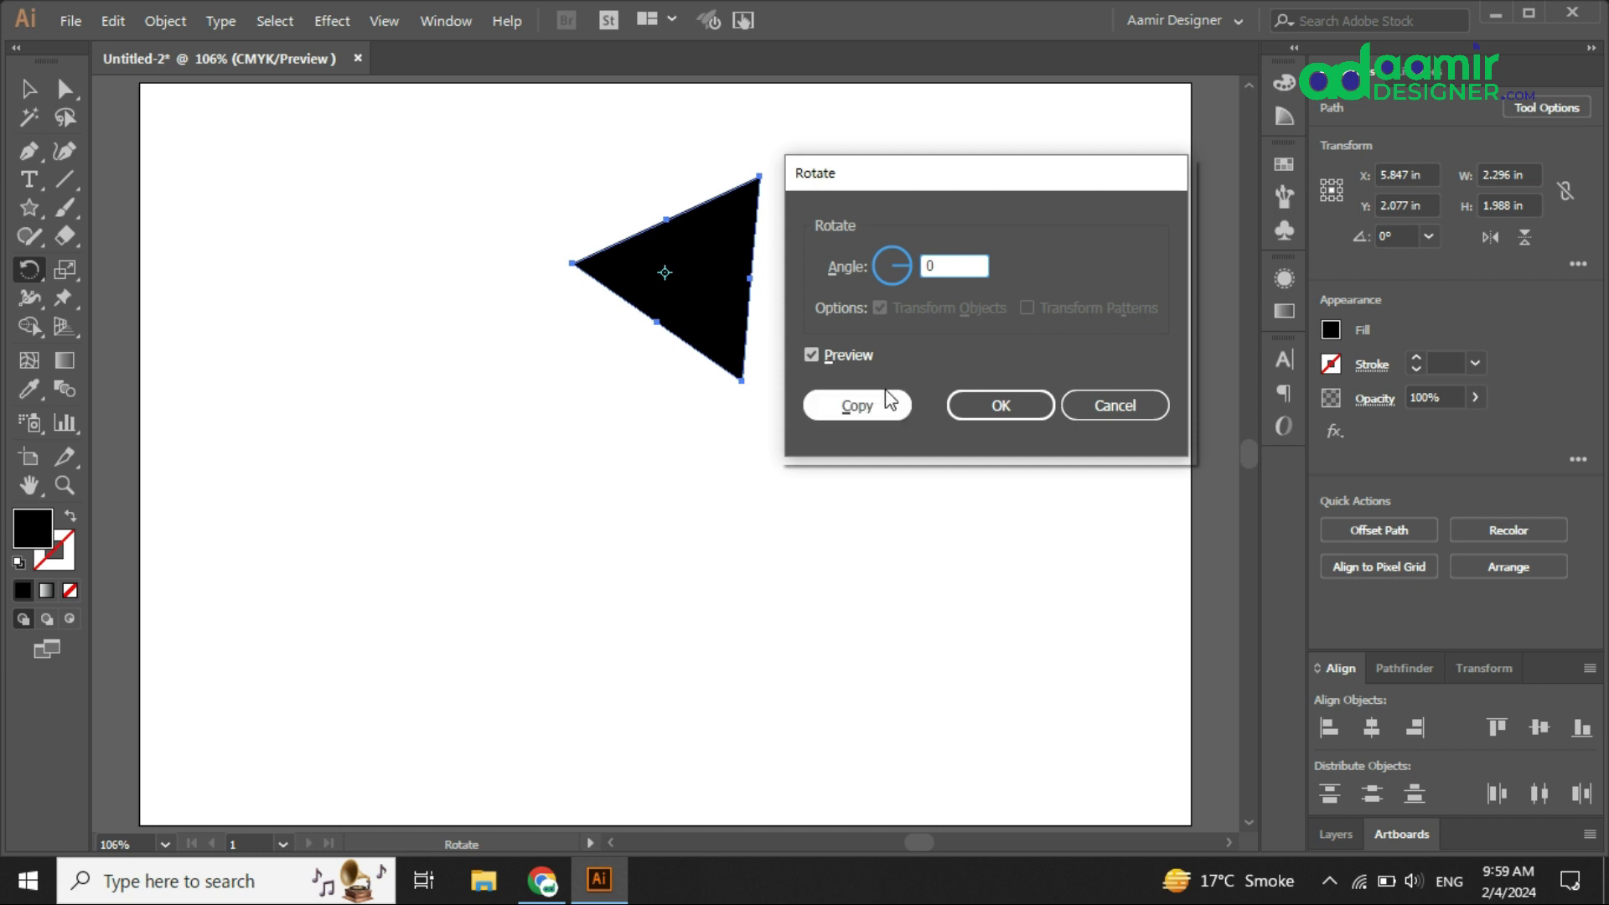
left_click(838, 352)
left_click(839, 354)
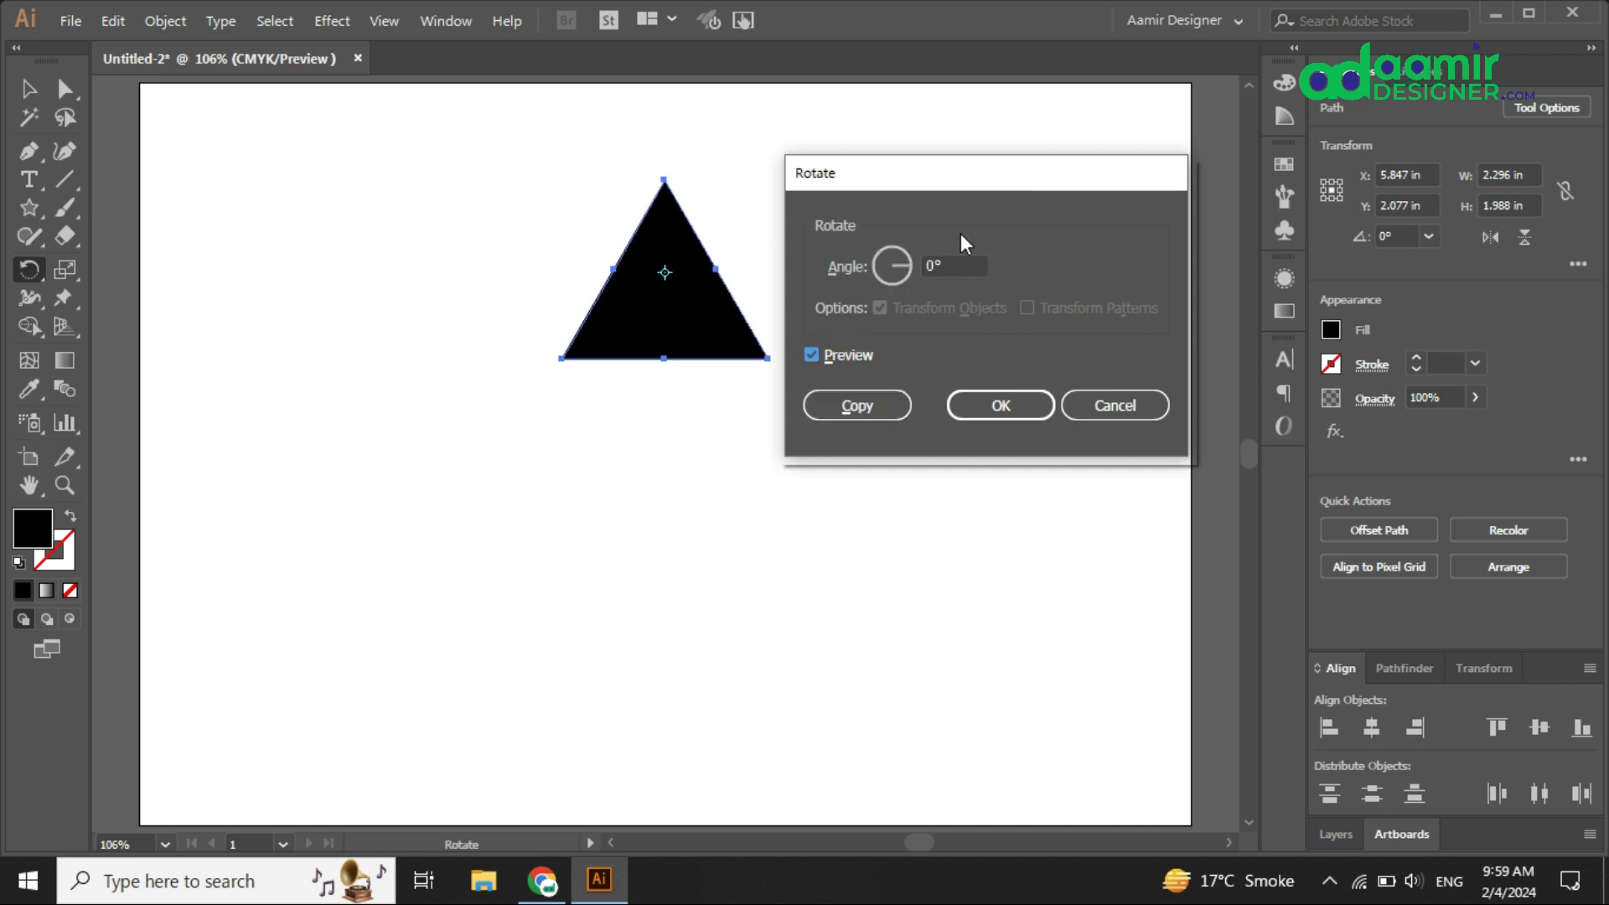
- Set the rotation angle to 45°, refresh the preview and apply the rotation to the triangle
left_click(952, 264)
type("45")
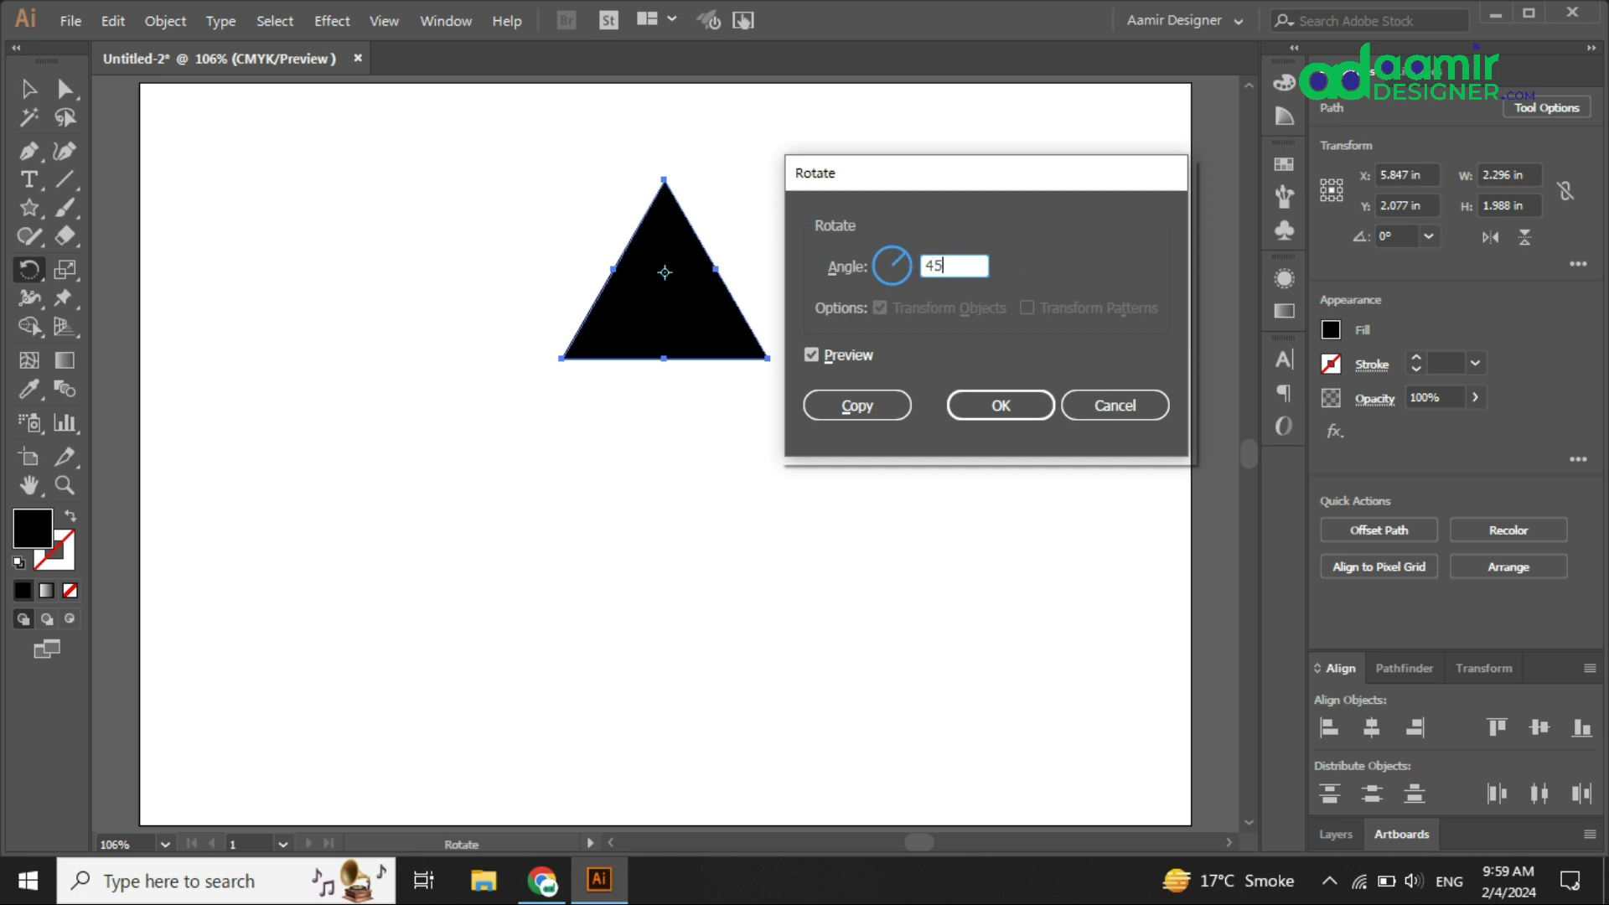
left_click(816, 355)
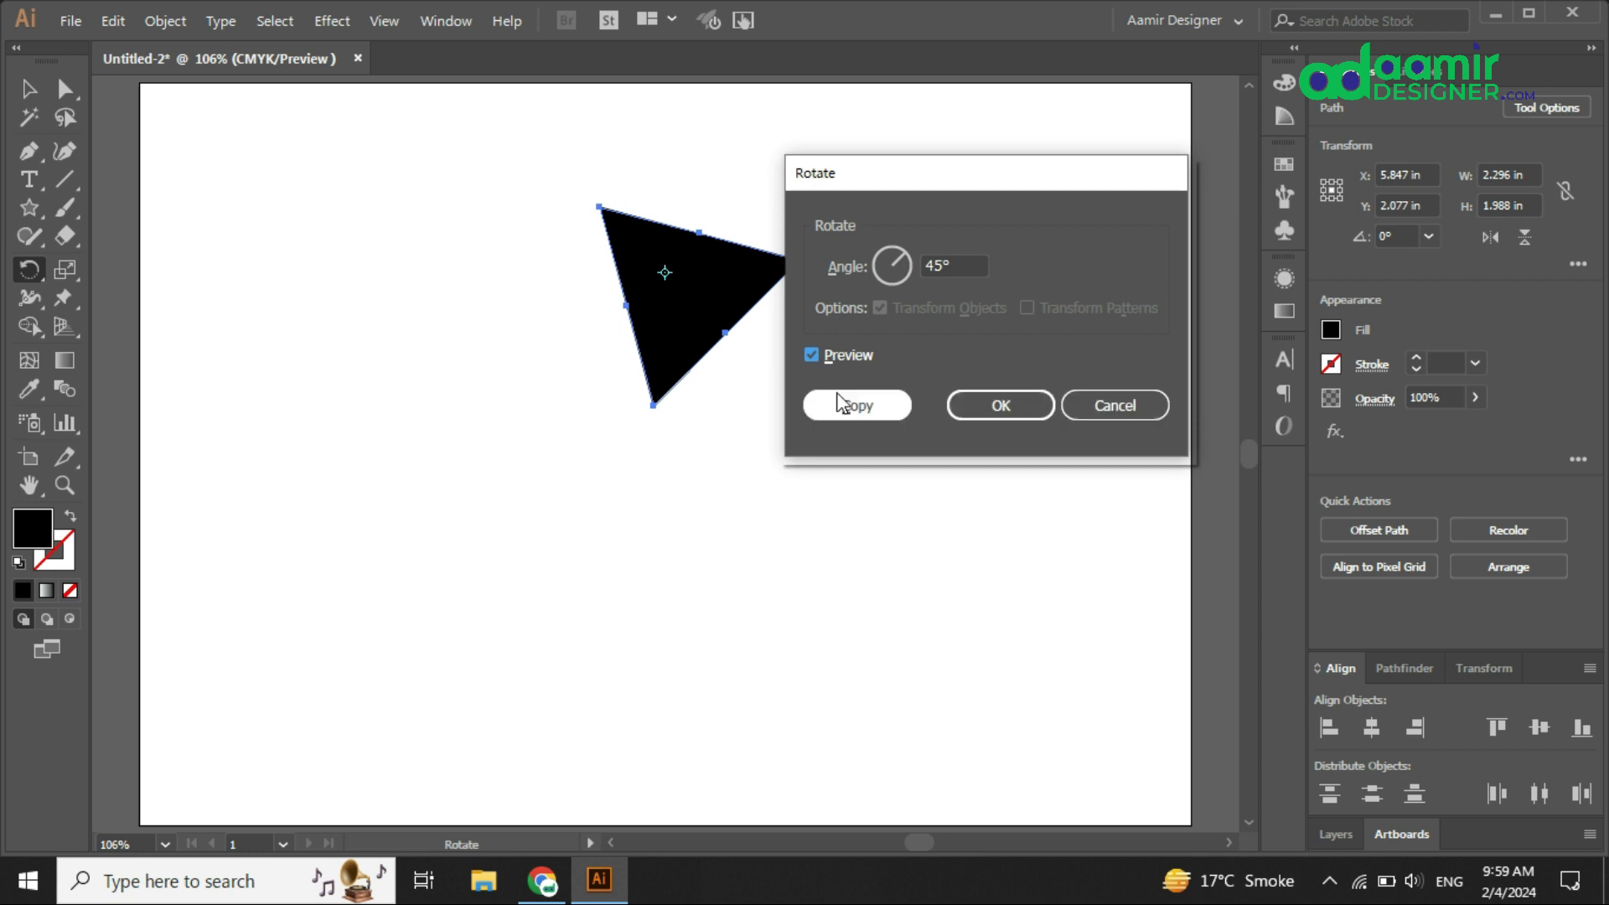
left_click(1000, 409)
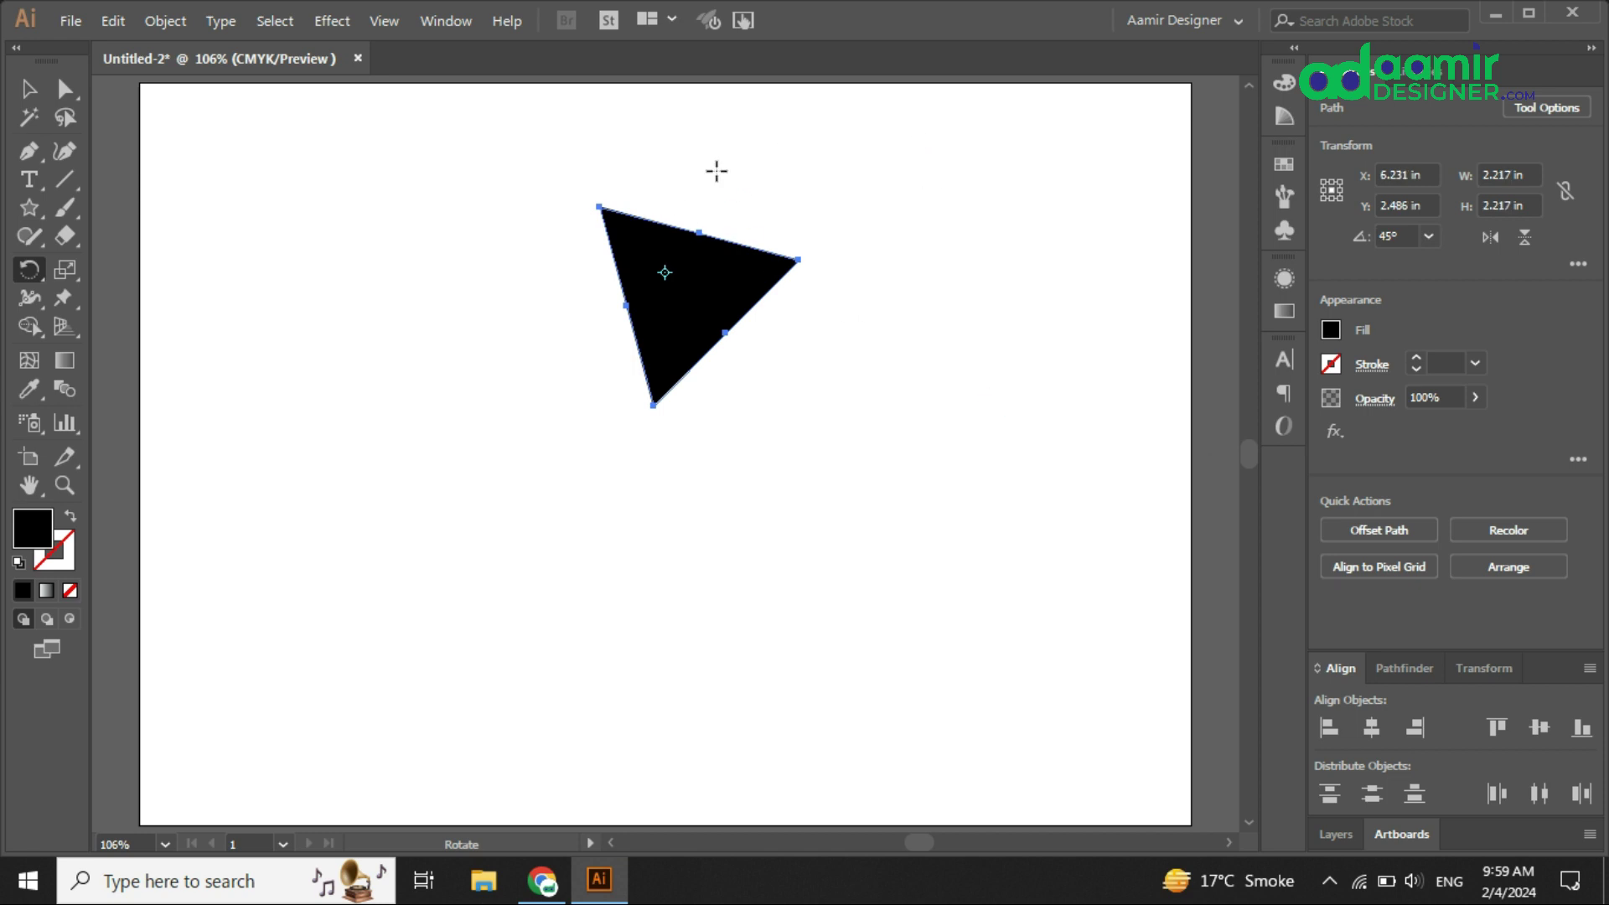
- Create a copy of the triangle rotated by 60° about the same pivot point, checking the preview first
left_click(666, 272, "alt")
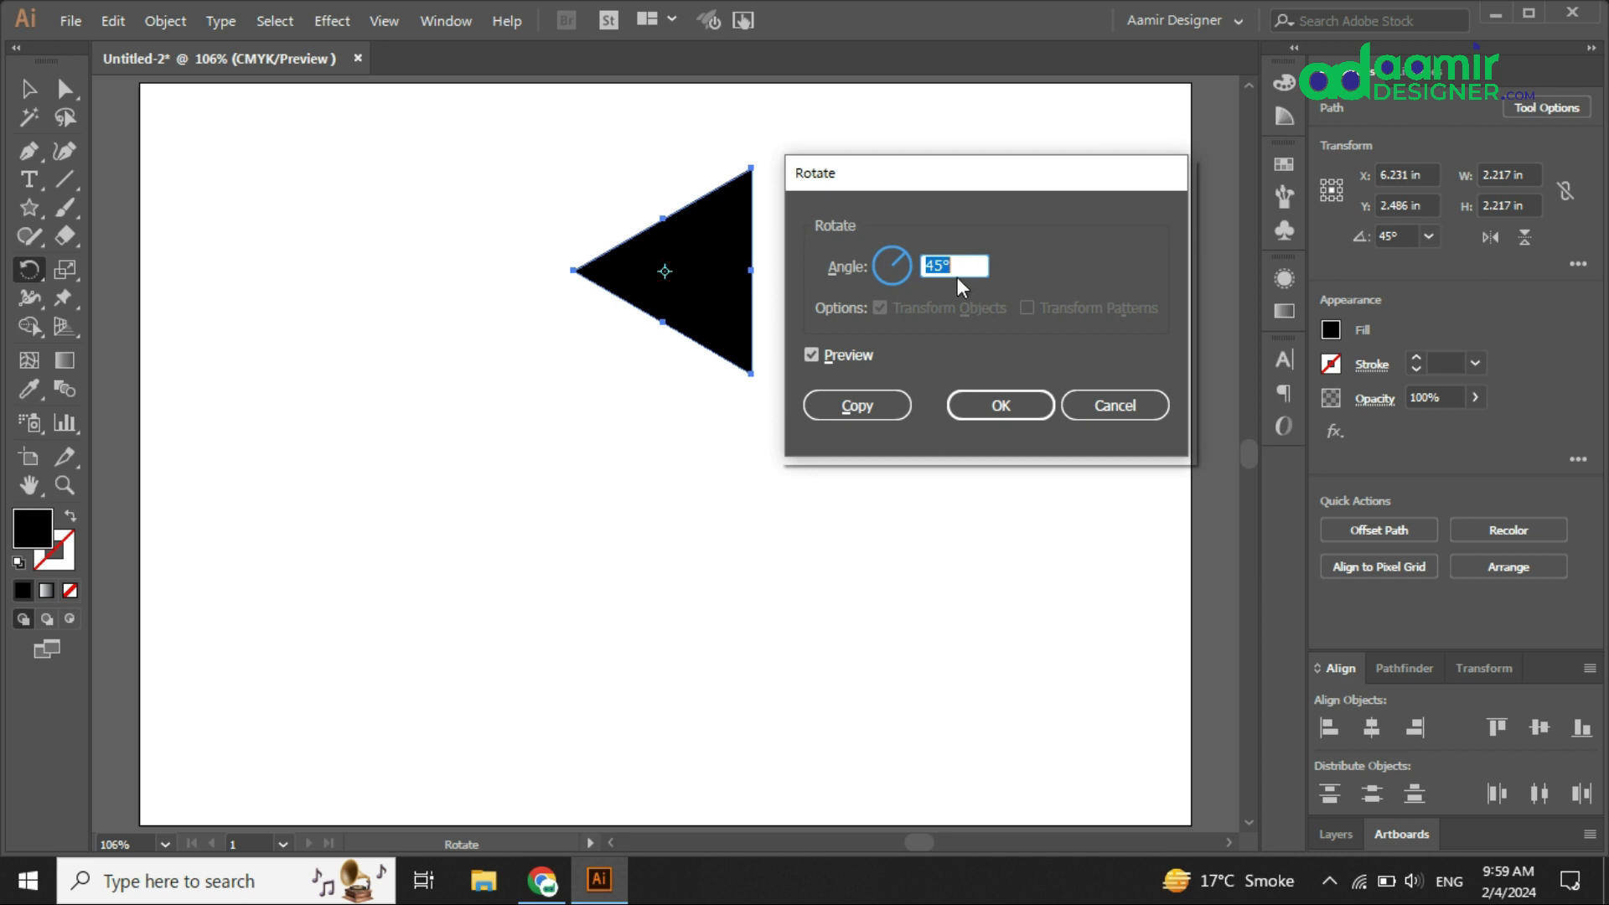
type("69")
key("BackSpace")
type("0")
left_click(816, 352)
left_click(816, 352)
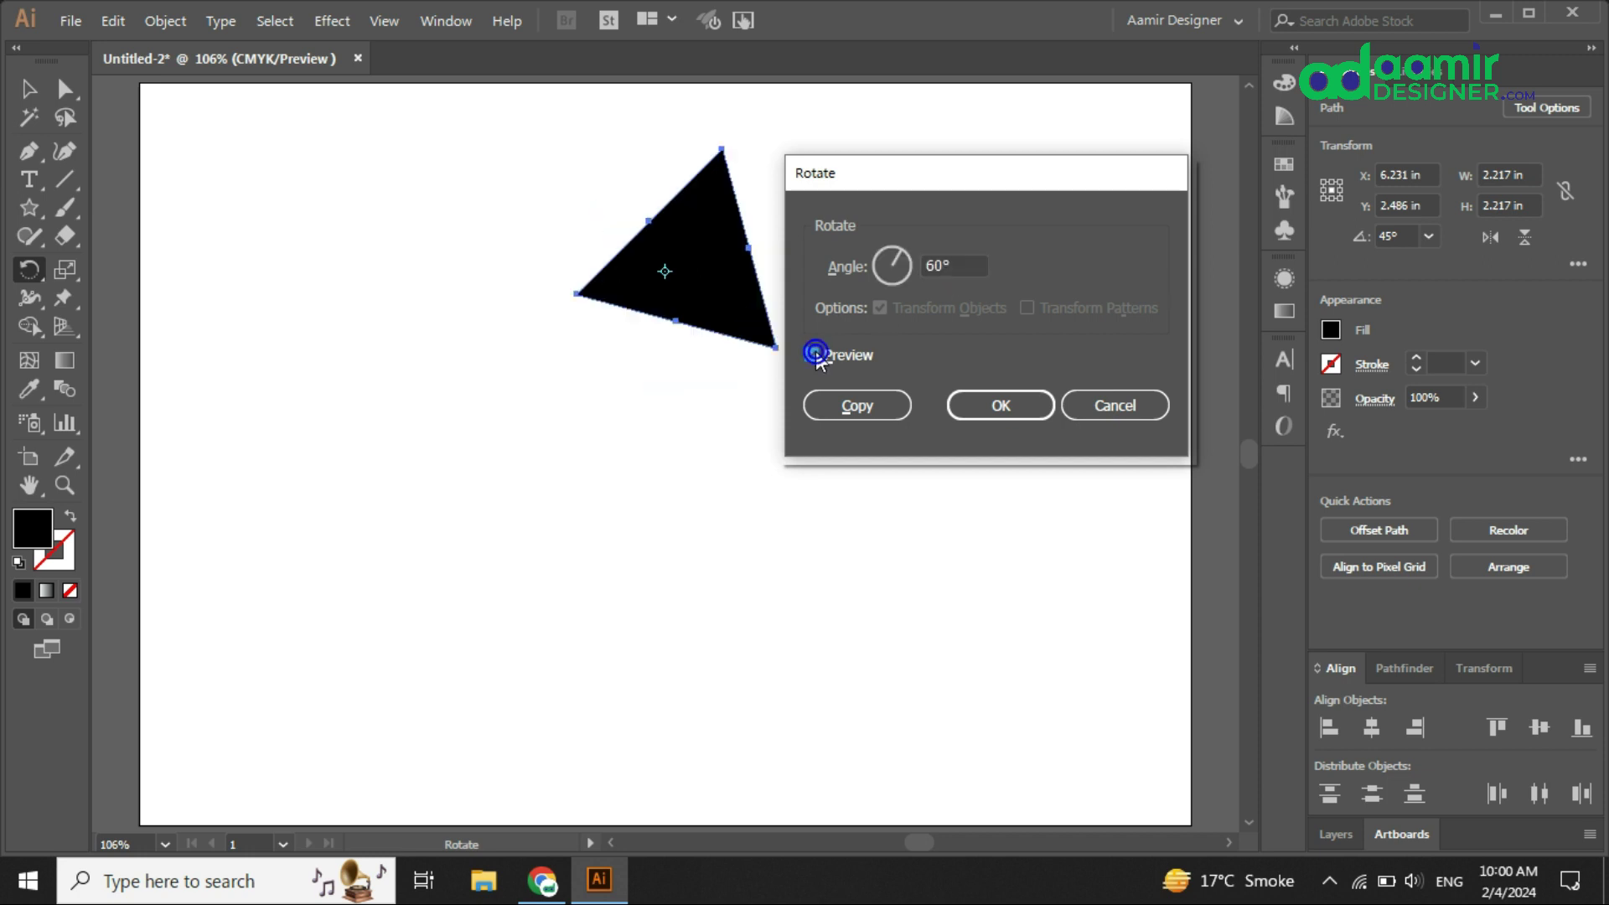
left_click(838, 416)
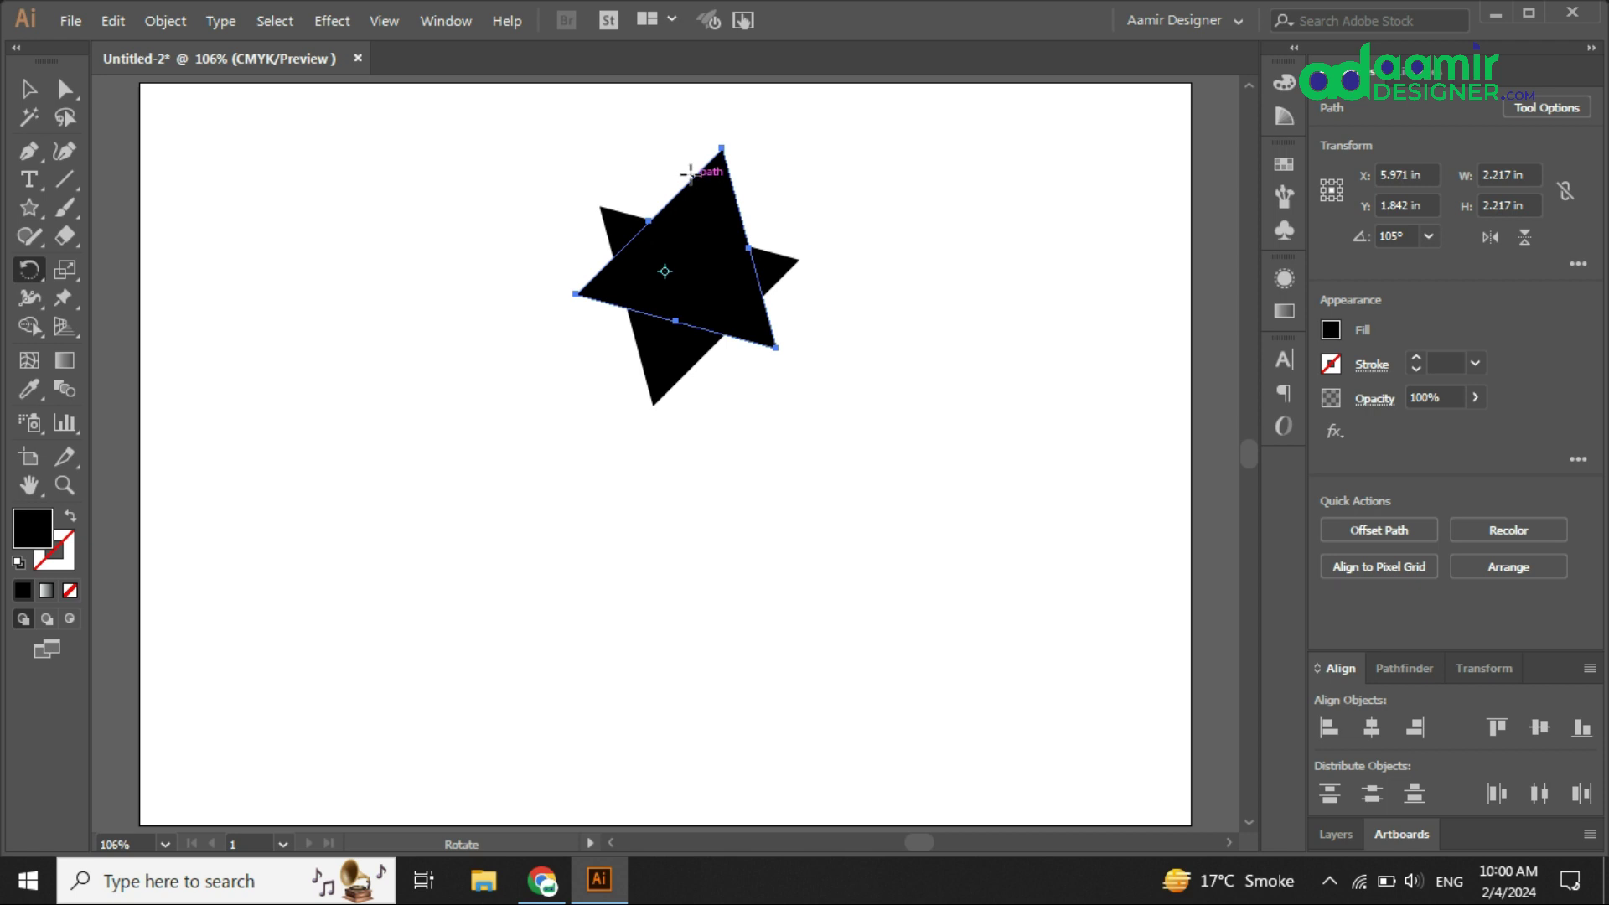
- Select both overlapping triangles and delete them from the artboard
key("v")
left_click_drag(865, 441, 517, 170)
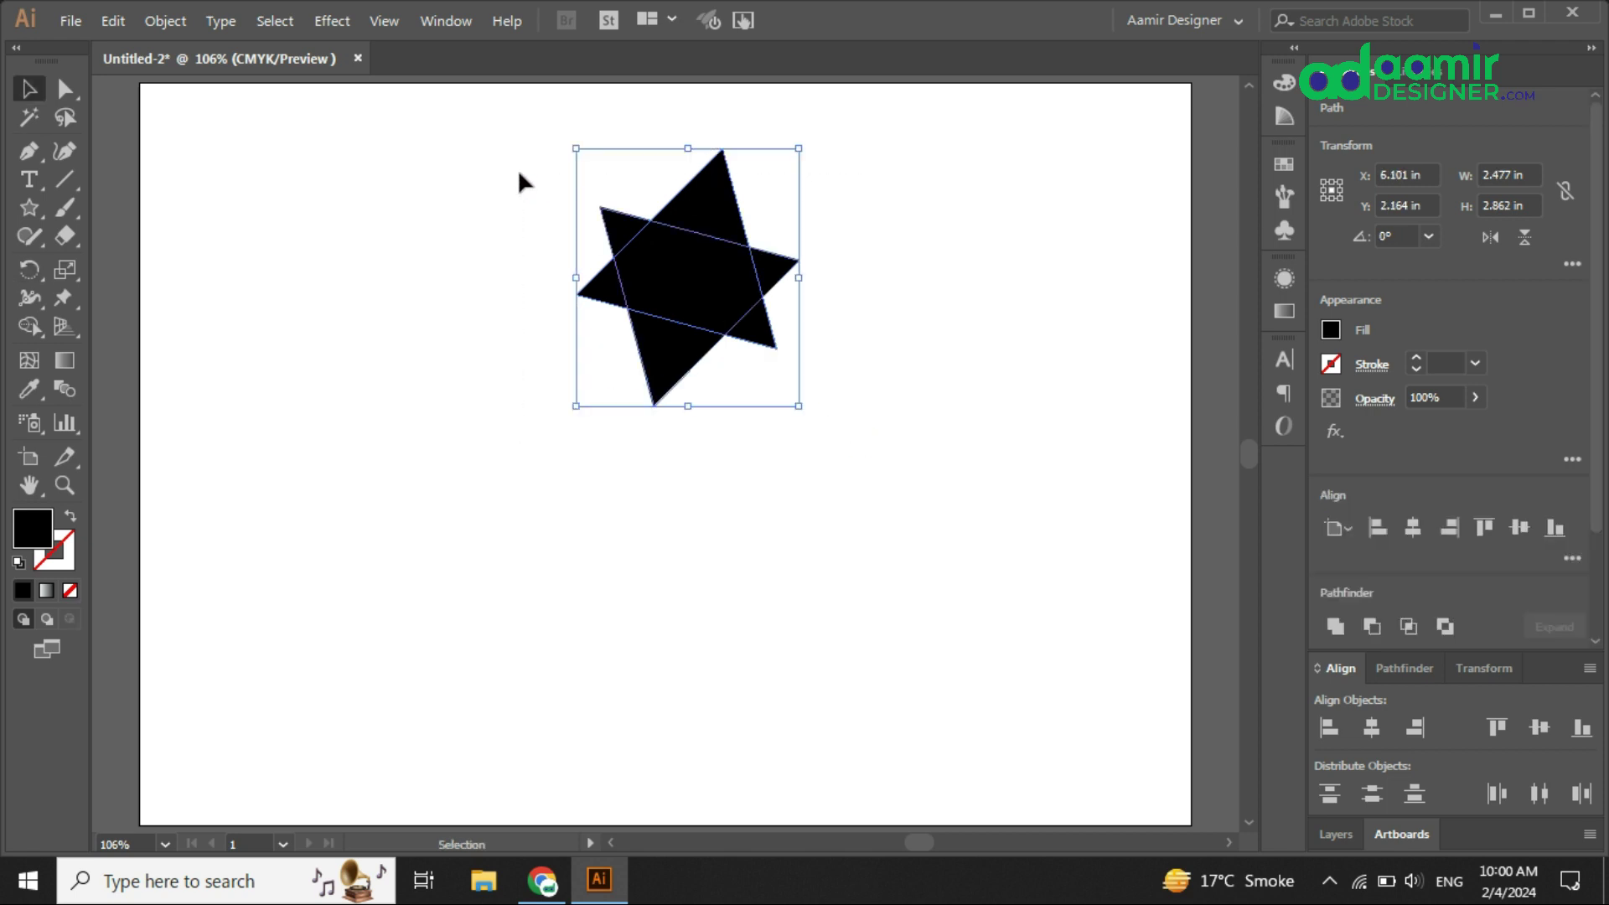
key("Delete")
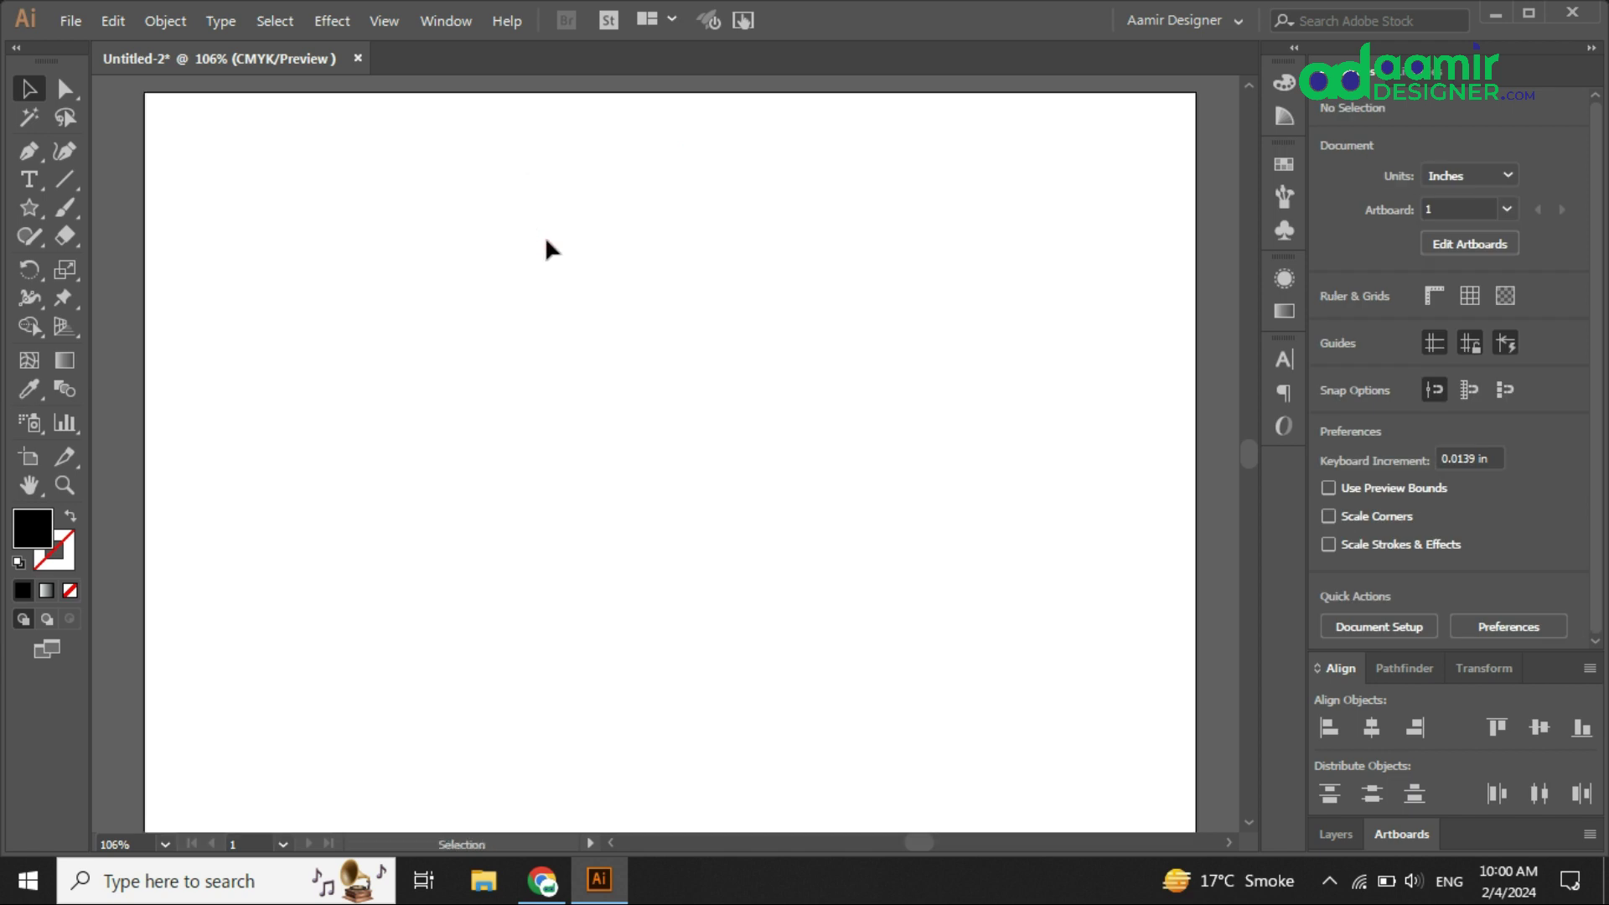
- Draw a black square about 0.42 in wide in the upper middle of the artboard with the Rectangle tool
key("m")
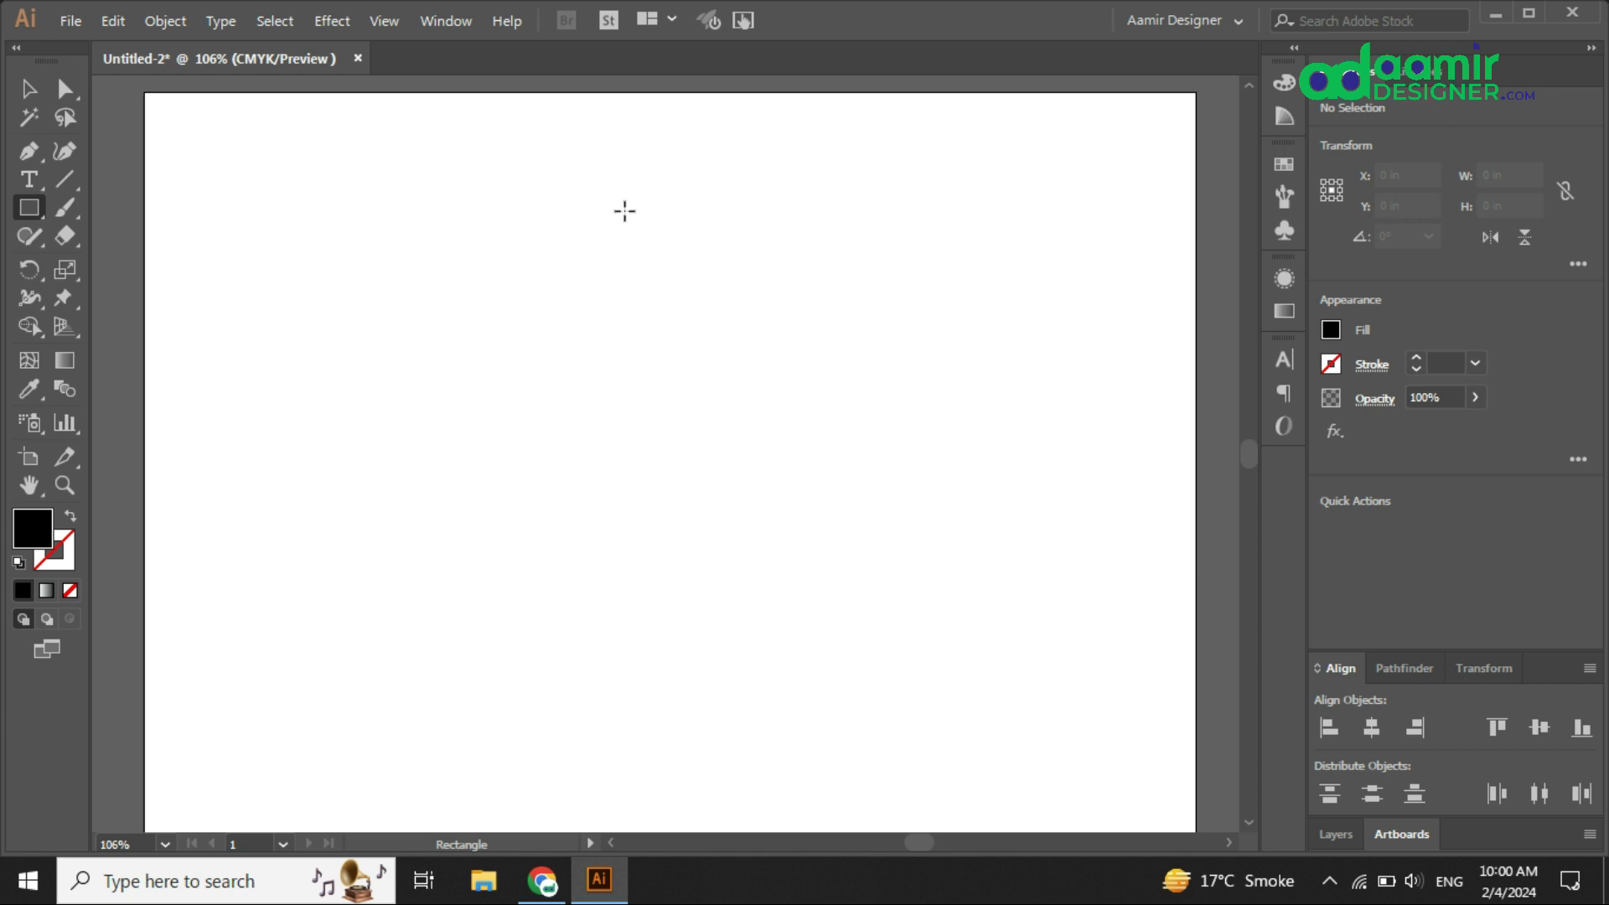
left_click_drag(652, 235, 666, 249)
scroll(631, 237, "up", 3)
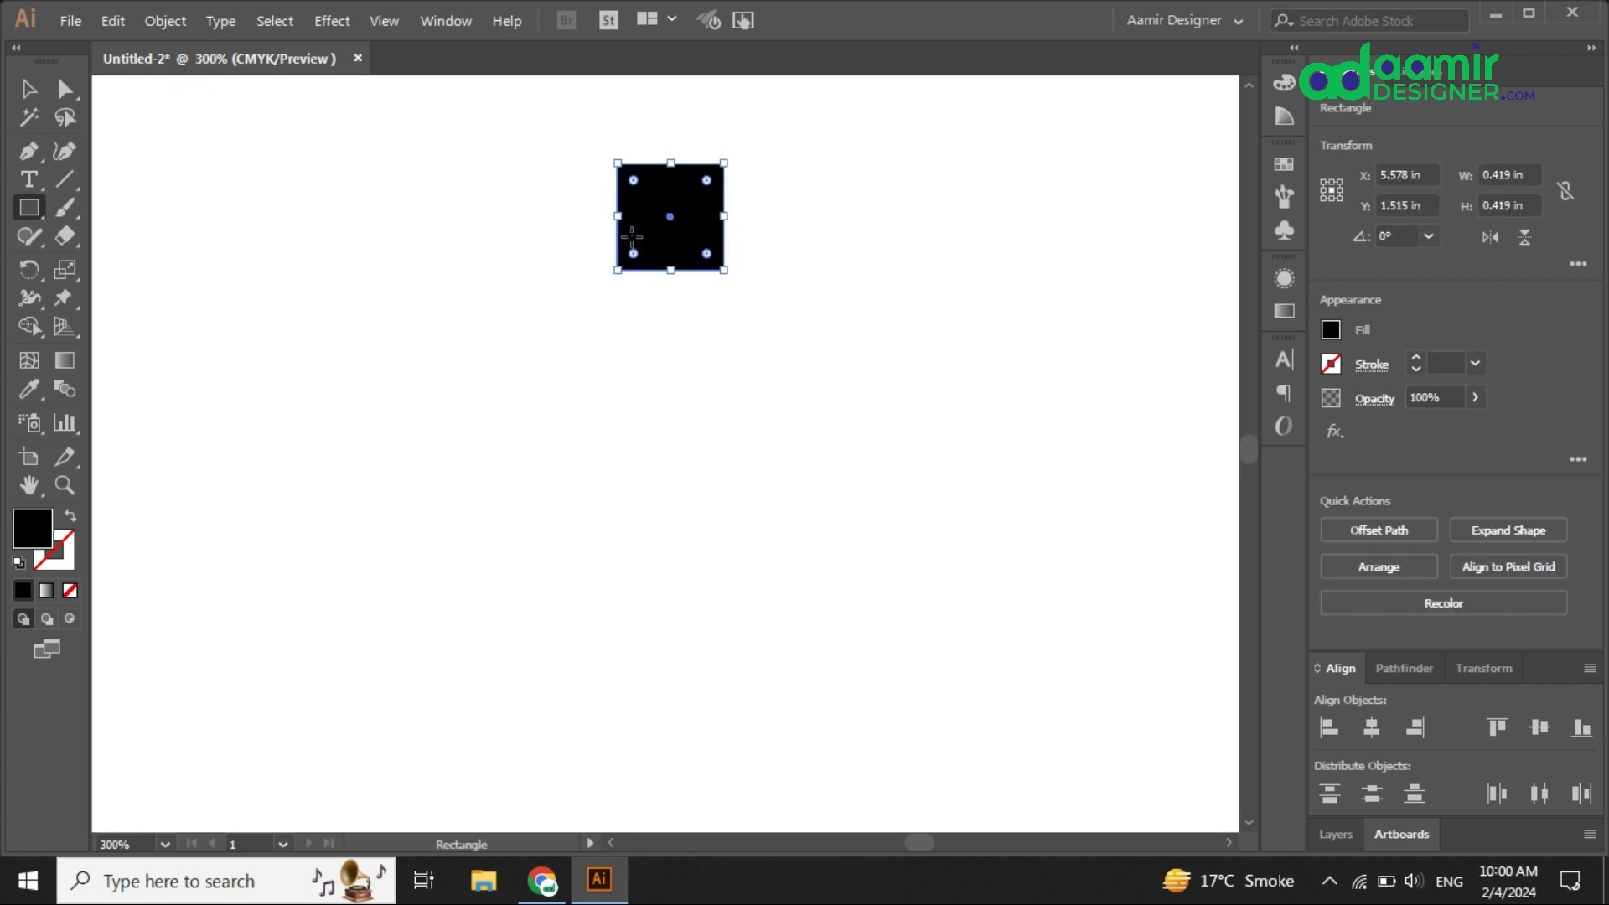
scroll(631, 238, "down", 3)
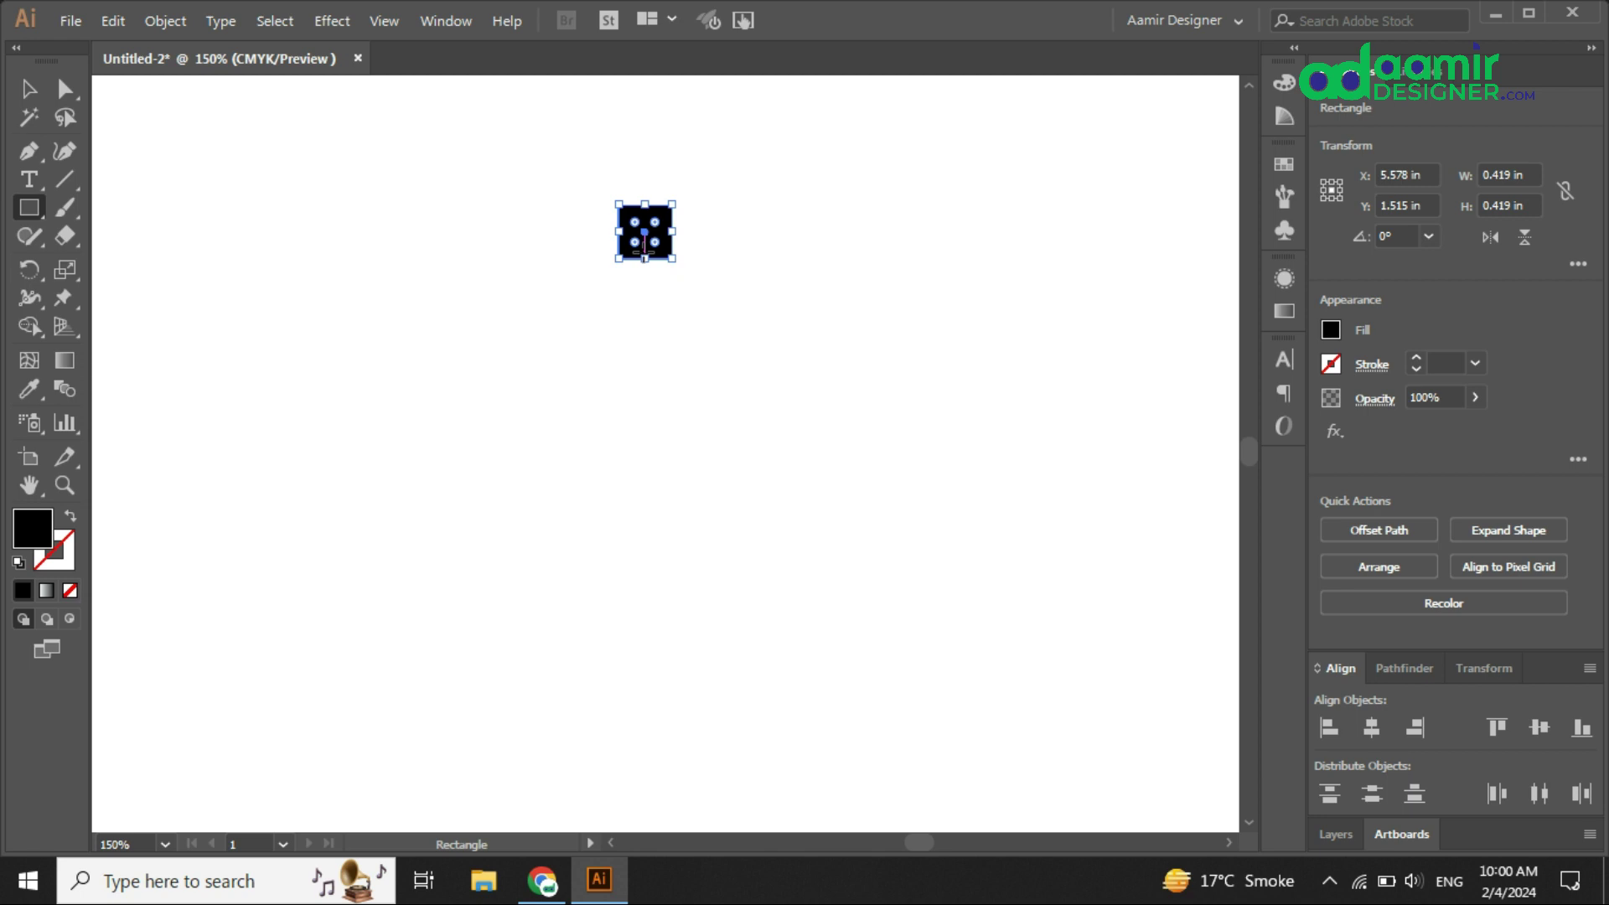
- Open the Rotate options for the square with the pivot well below it, and move the dialog clear of the artwork
left_click(21, 269)
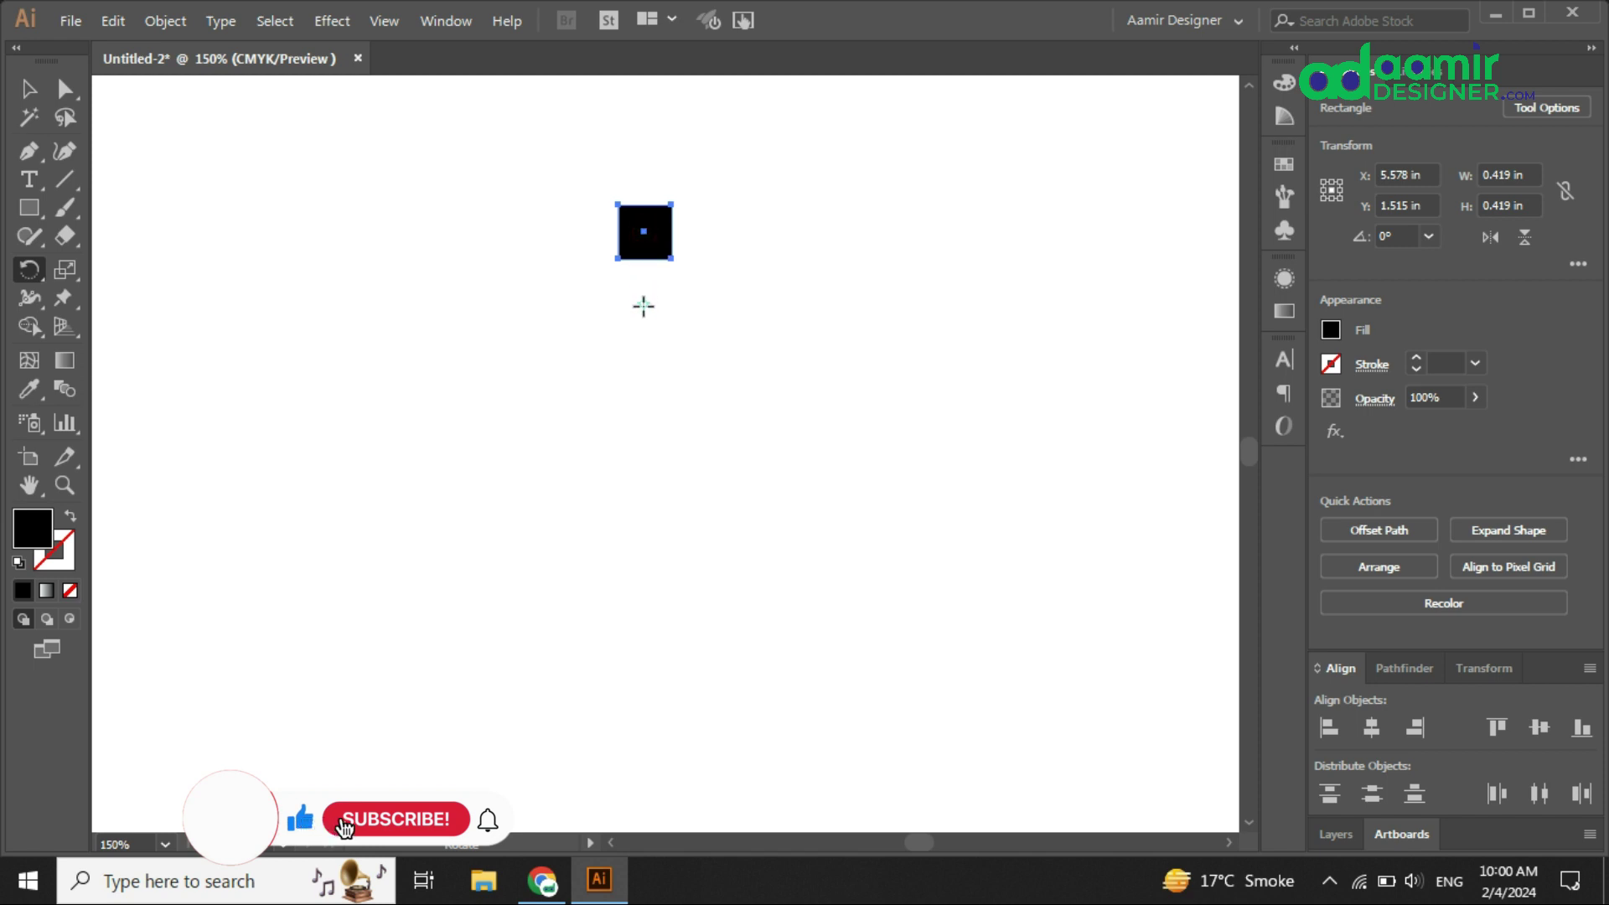
left_click(647, 480)
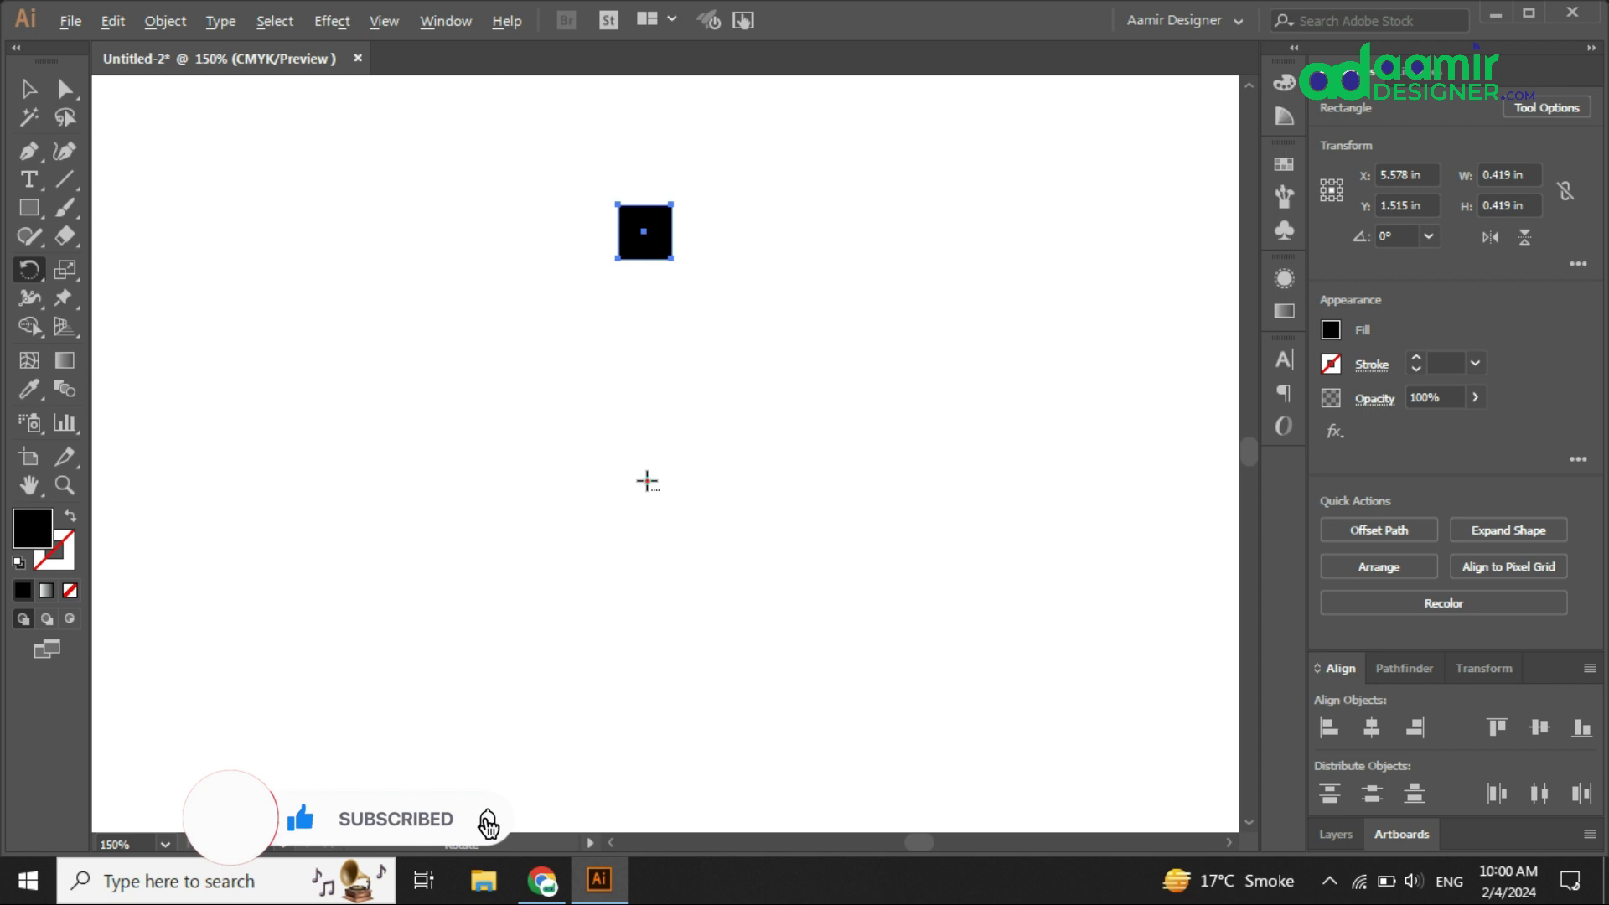
left_click(647, 481, "alt")
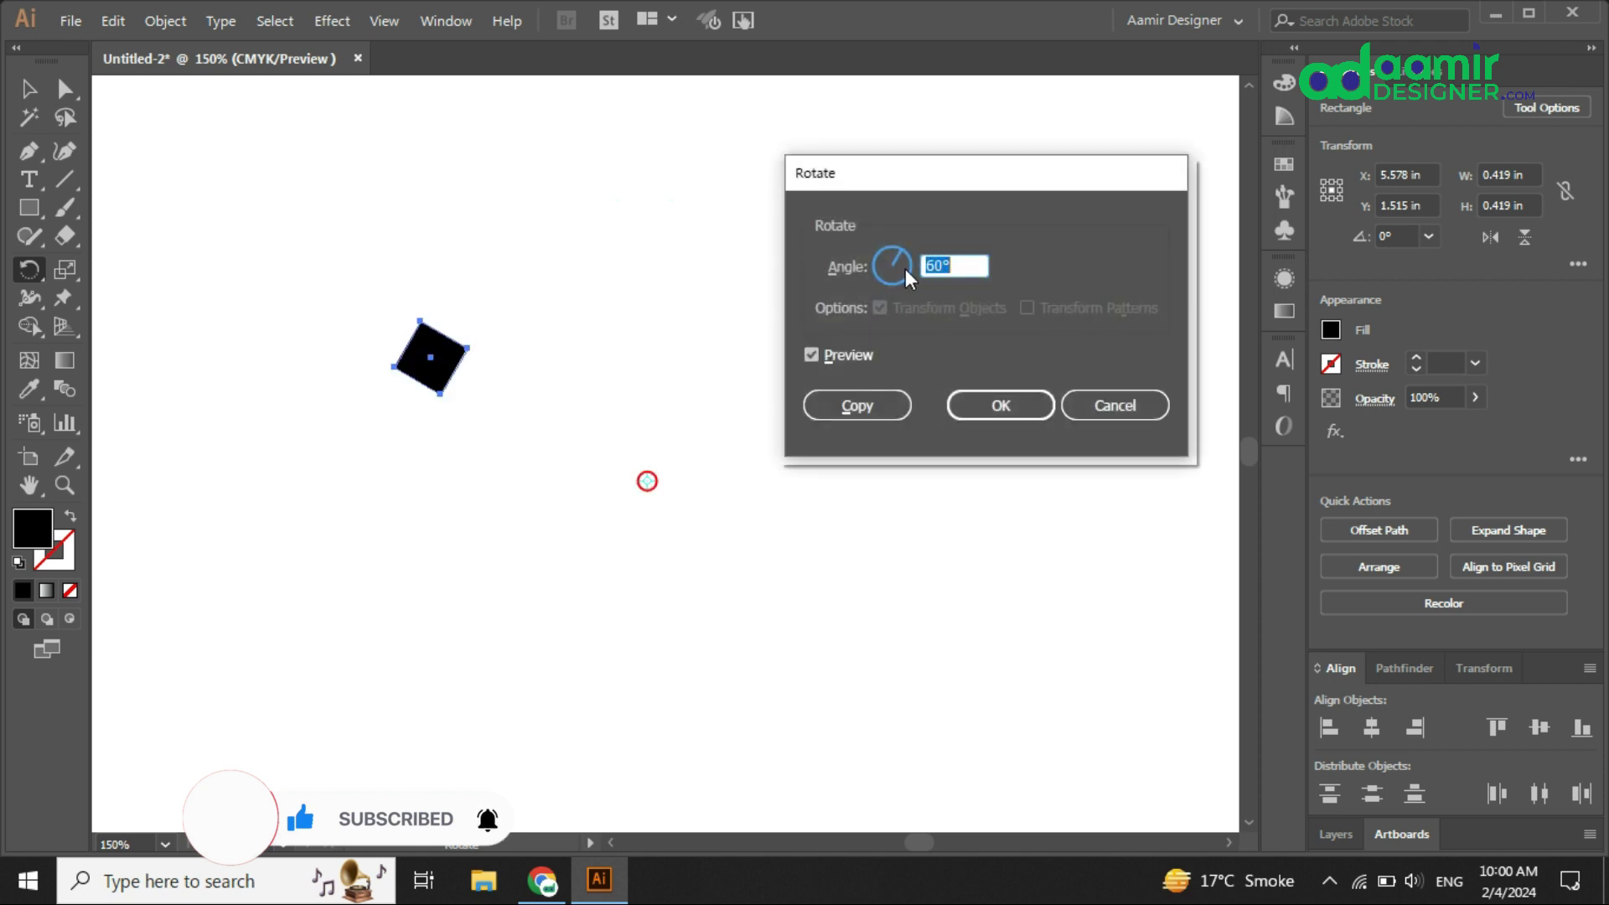
left_click(897, 170)
left_click_drag(896, 170, 1009, 163)
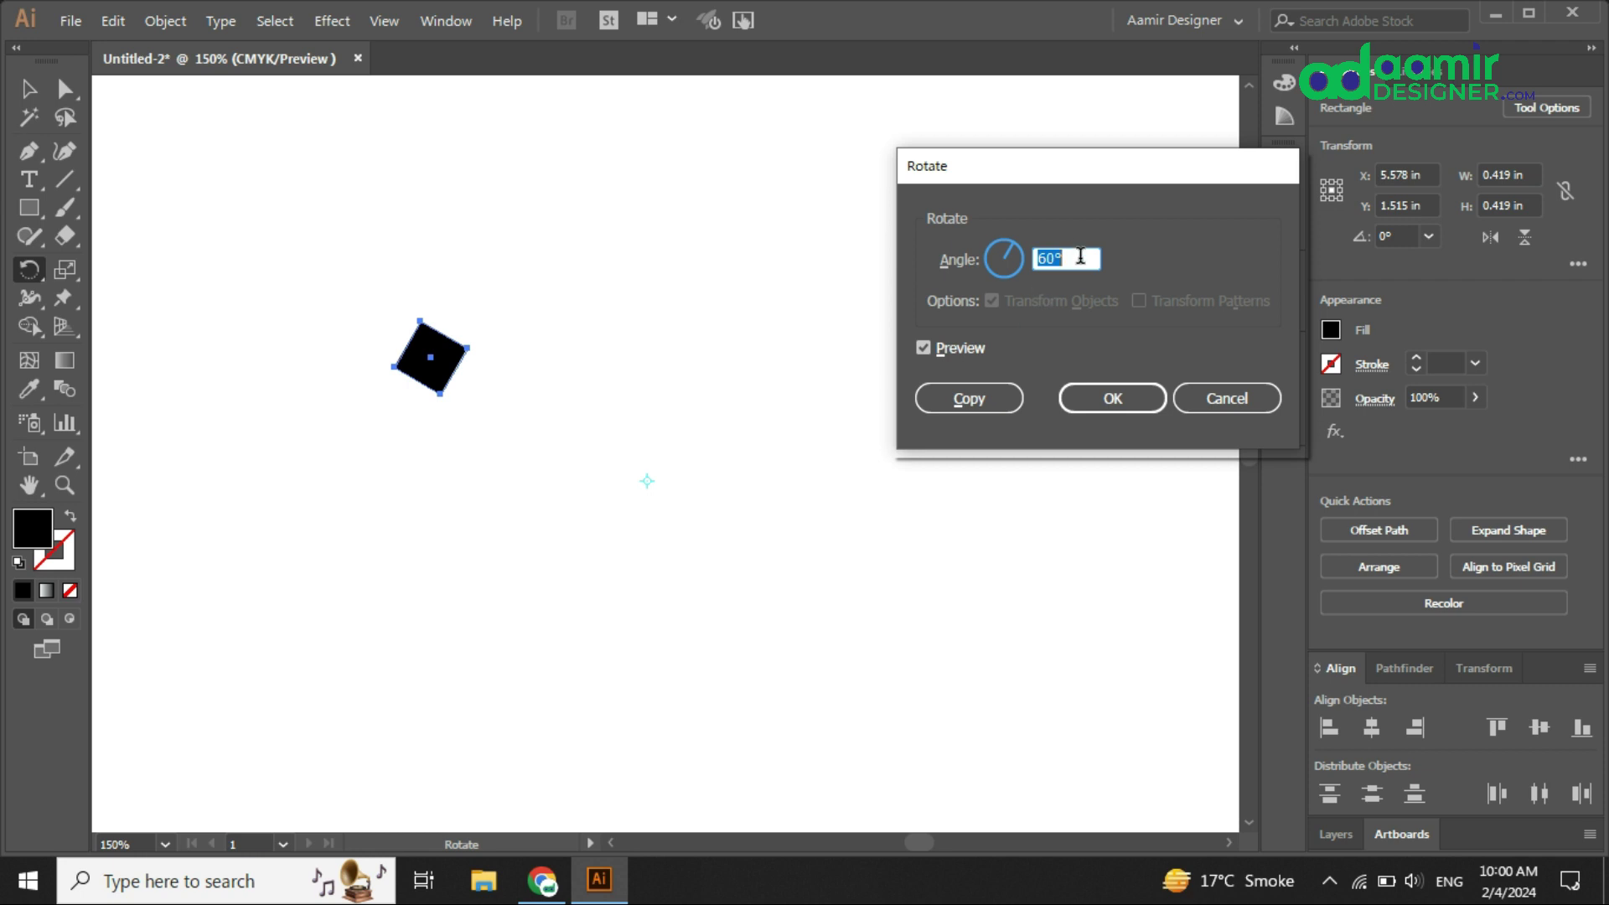
- Preview the square orbiting the pivot by stepping the angle down past 20°, and reset the angle to 0°
key("Up")
key("Down")
key("Down")
key("Down")
key("Down")
key("Down")
key("Down")
key("Down")
key("Down")
key("Down")
key("Down")
key("Down")
key("Down")
key("Down")
key("Down")
key("Down")
key("Down")
key("Down")
key("Down")
key("Down")
key("Down")
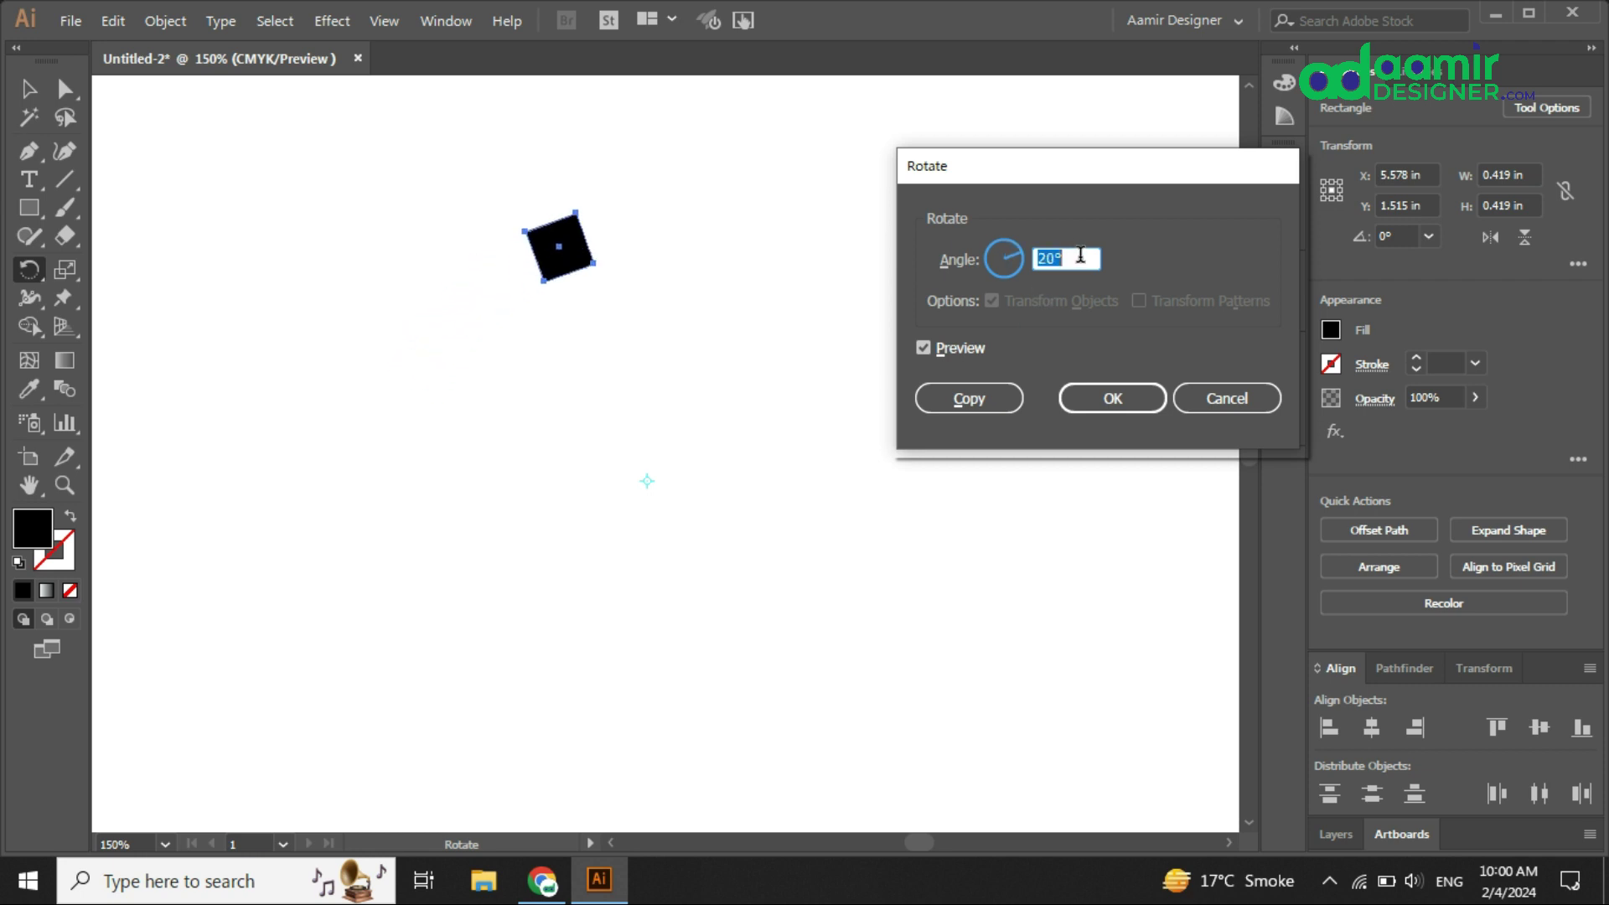
key("Down")
key("Down")
key("Down")
key("Down")
key("Down")
key("Down")
key("Down")
key("Down")
key("Down")
key("Down")
key("Down")
key("Down")
key("Down")
key("Down")
type("0")
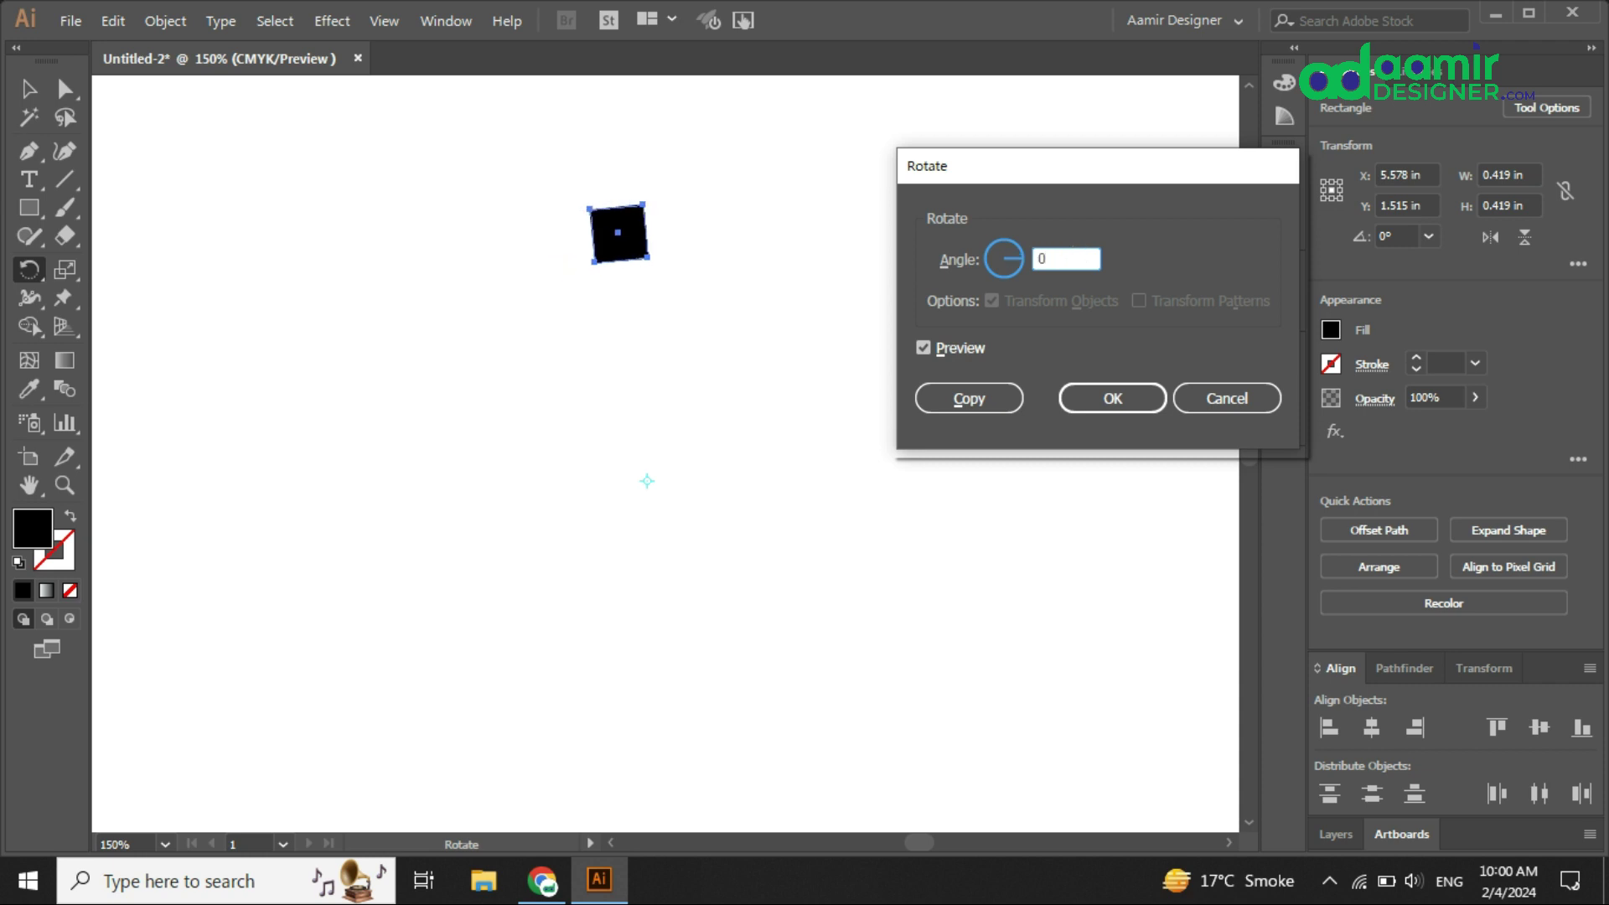
key("Tab")
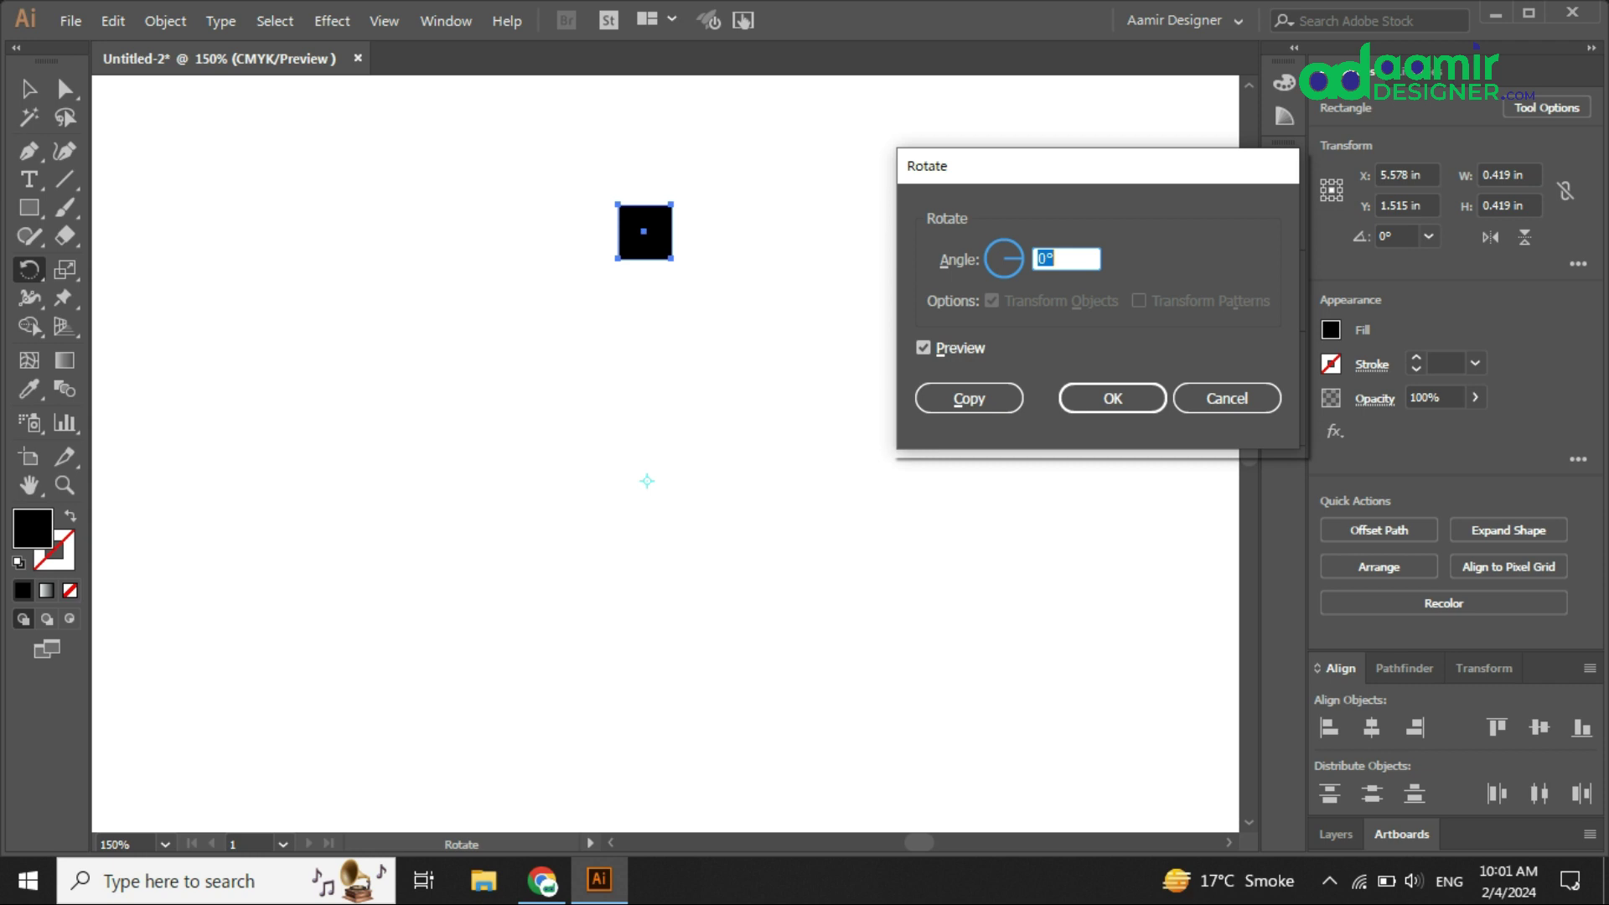
- Set the square's rotation angle to 15° and create a rotated copy about the pivot below it
key("Up")
key("Up")
key("Up")
key("Up")
key("Up")
key("Up")
key("Up")
key("Up")
key("Up")
key("Up")
key("Up")
key("Up")
key("Up")
key("Up")
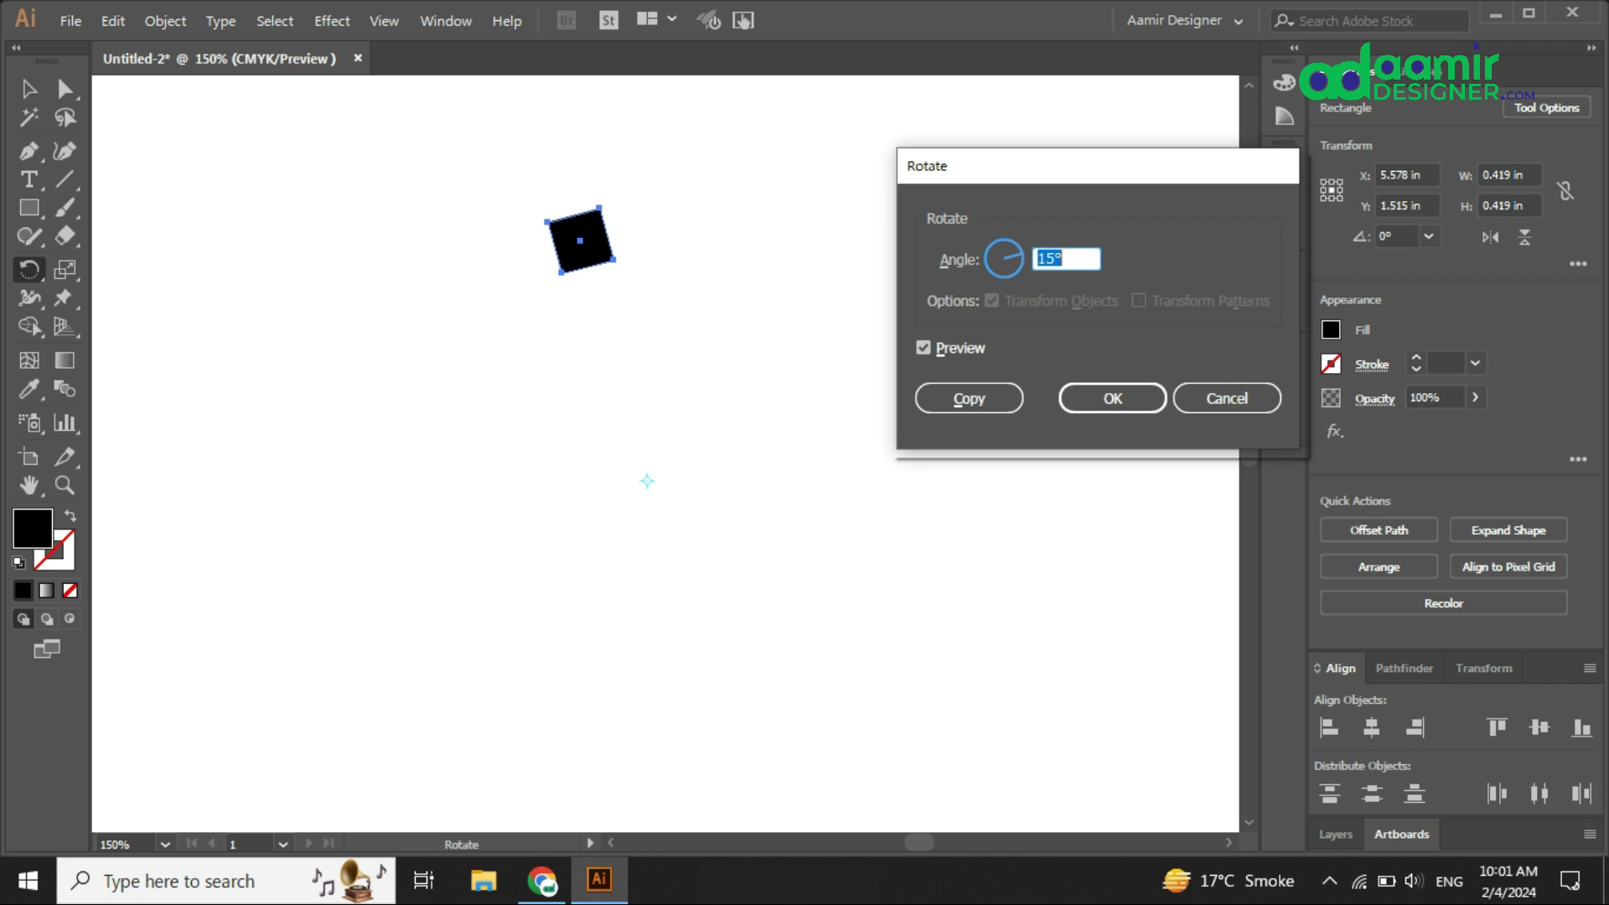
left_click(965, 400)
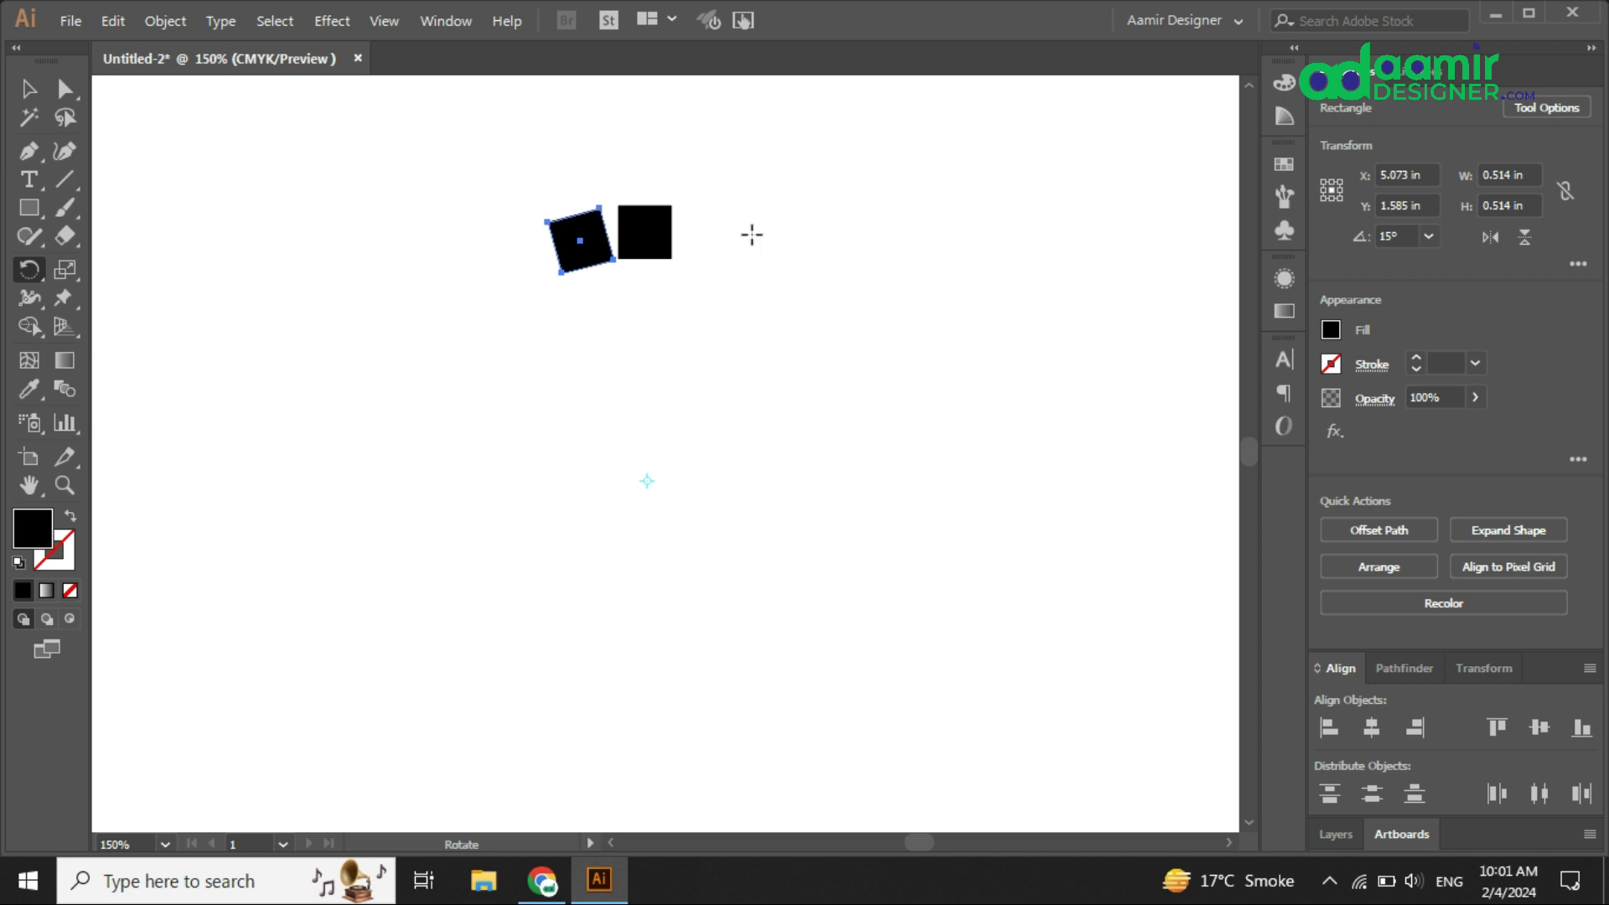
- Repeat the 15° rotated copy until the squares close into a full ring, and deselect the artwork
key("ctrl")
key("ctrl+d")
key("ctrl+d")
key("ctrl+d")
key("ctrl+d")
key("ctrl+d")
key("ctrl+d")
key("ctrl+d")
key("ctrl+d")
key("ctrl+d")
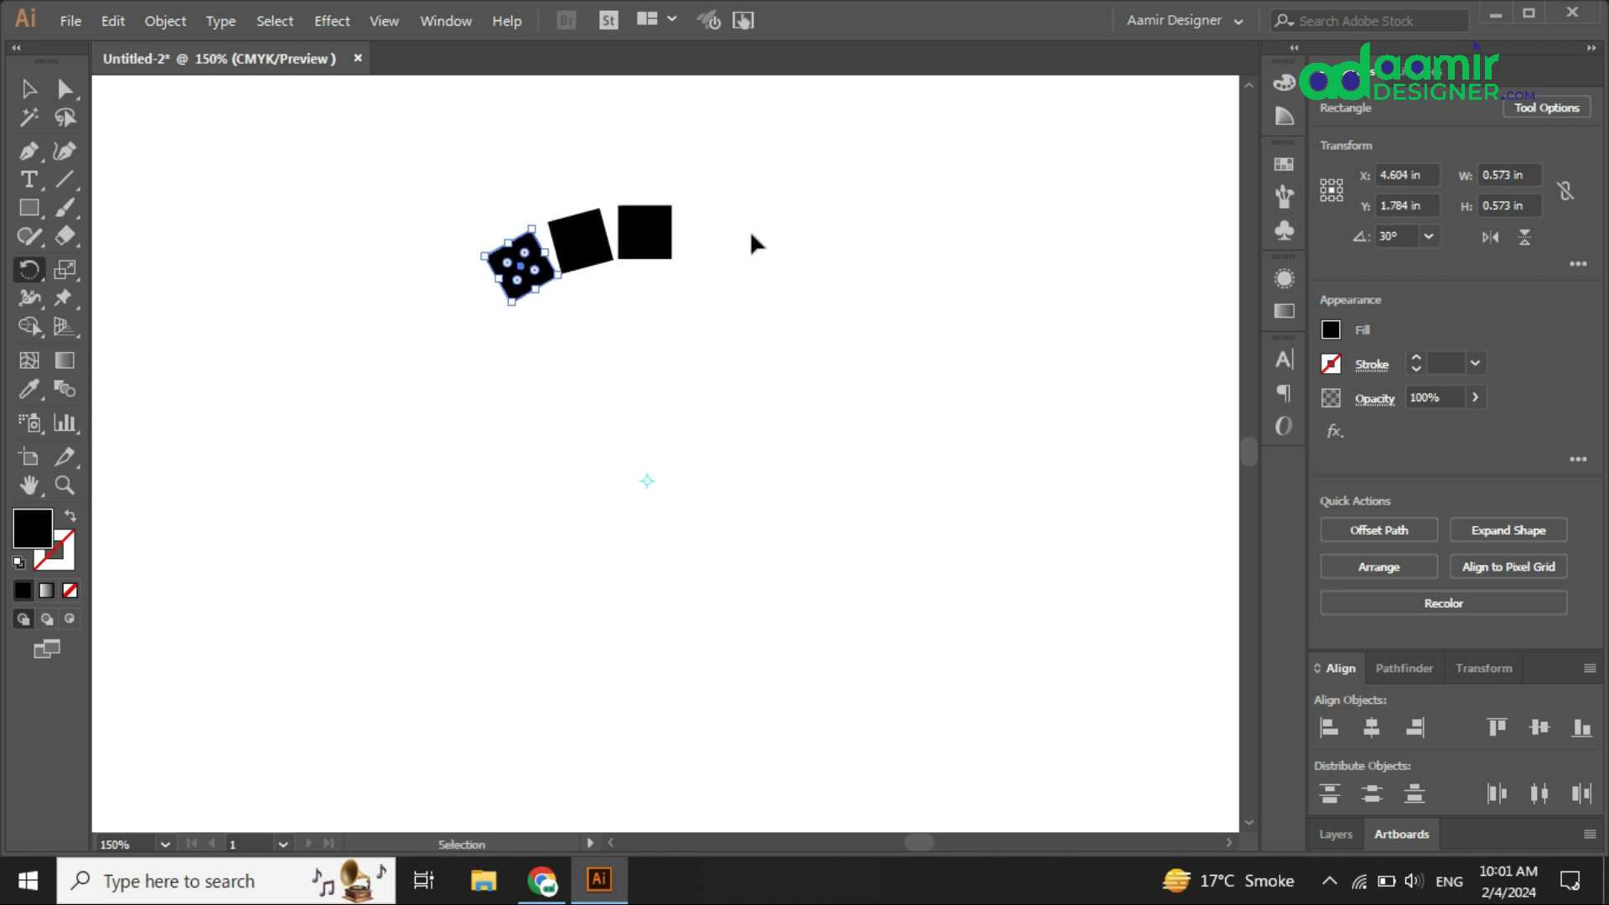
key("ctrl+d")
key("ctrl+d")
key("ctrl+d")
key("ctrl+d")
key("ctrl+d")
key("ctrl+d")
key("ctrl+d")
key("ctrl+d")
key("ctrl+d")
key("ctrl+d")
key("ctrl+d")
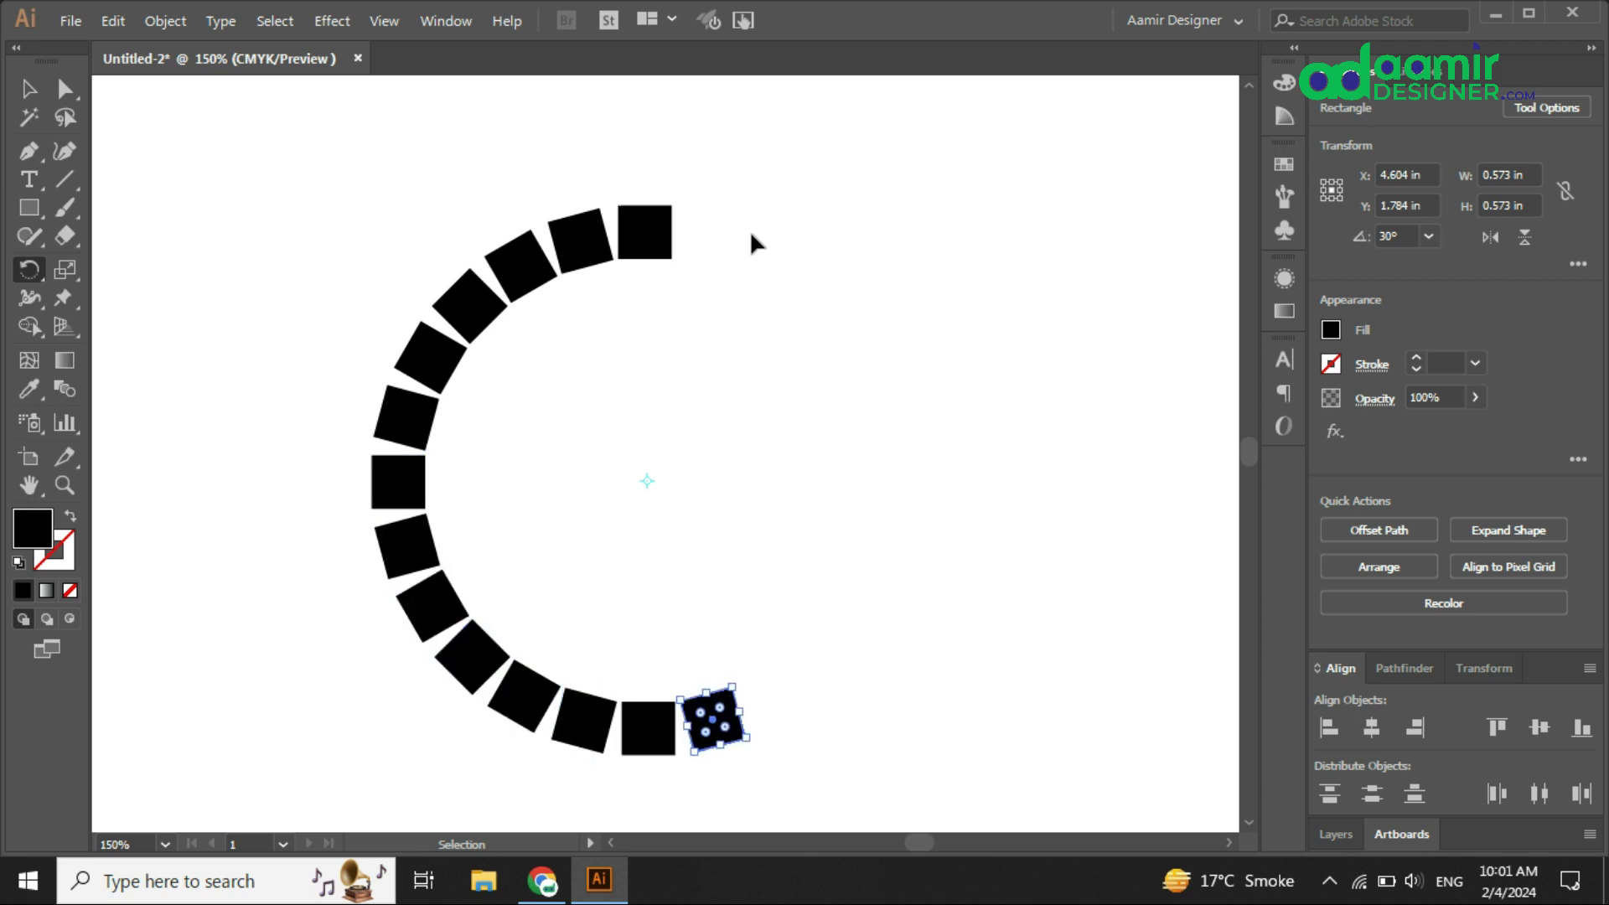
key("ctrl+d")
key("ctrl+d")
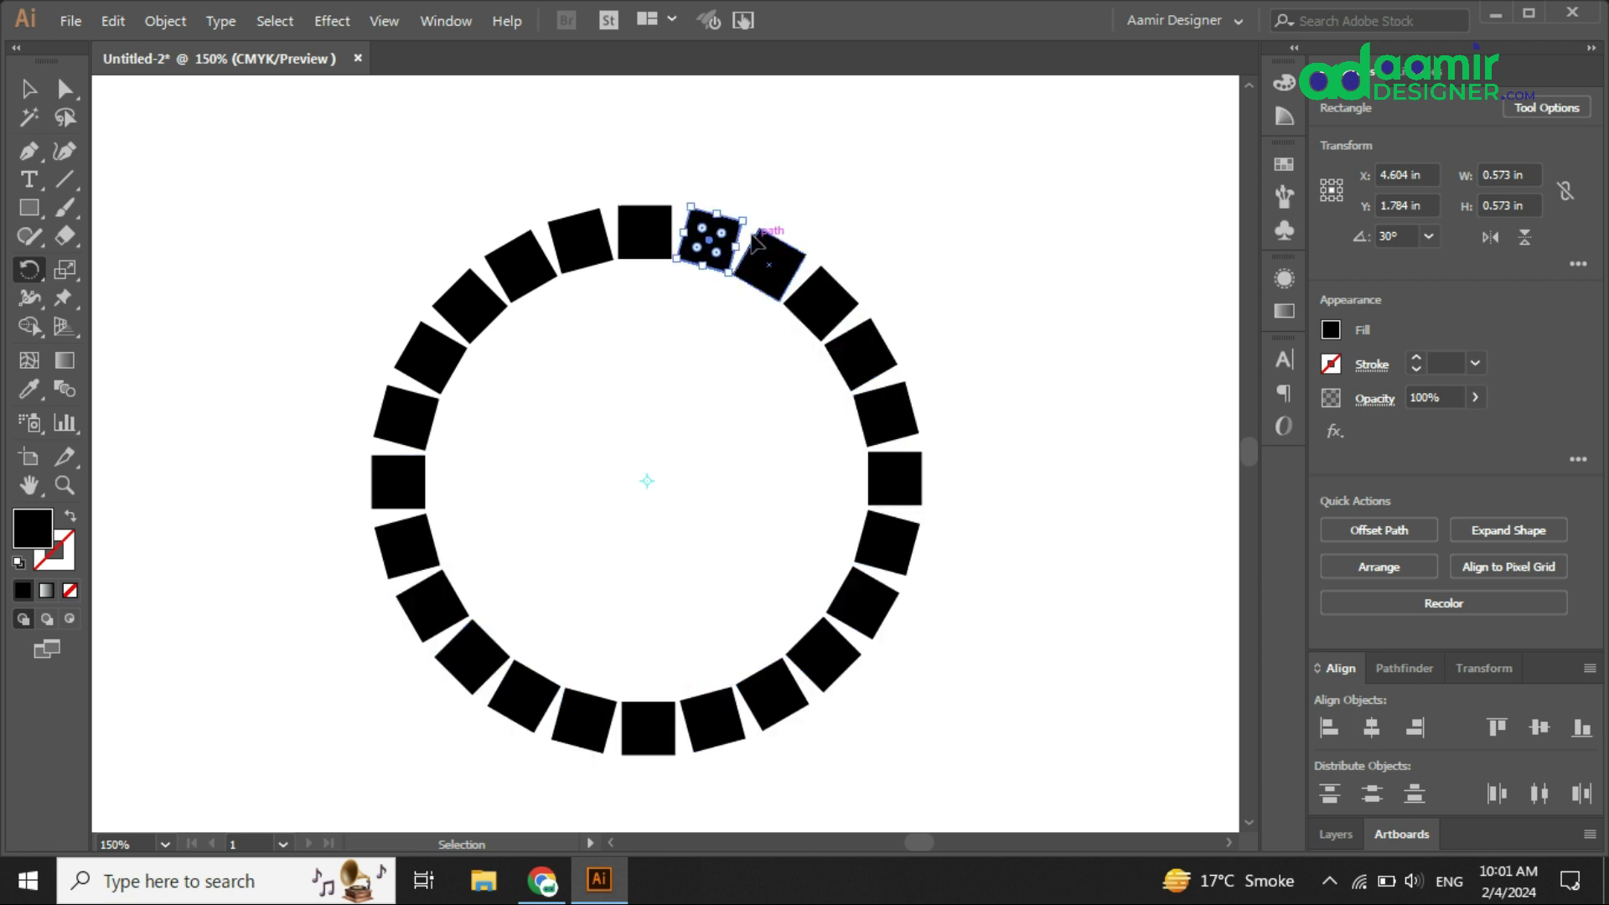
key("v")
left_click(1011, 538)
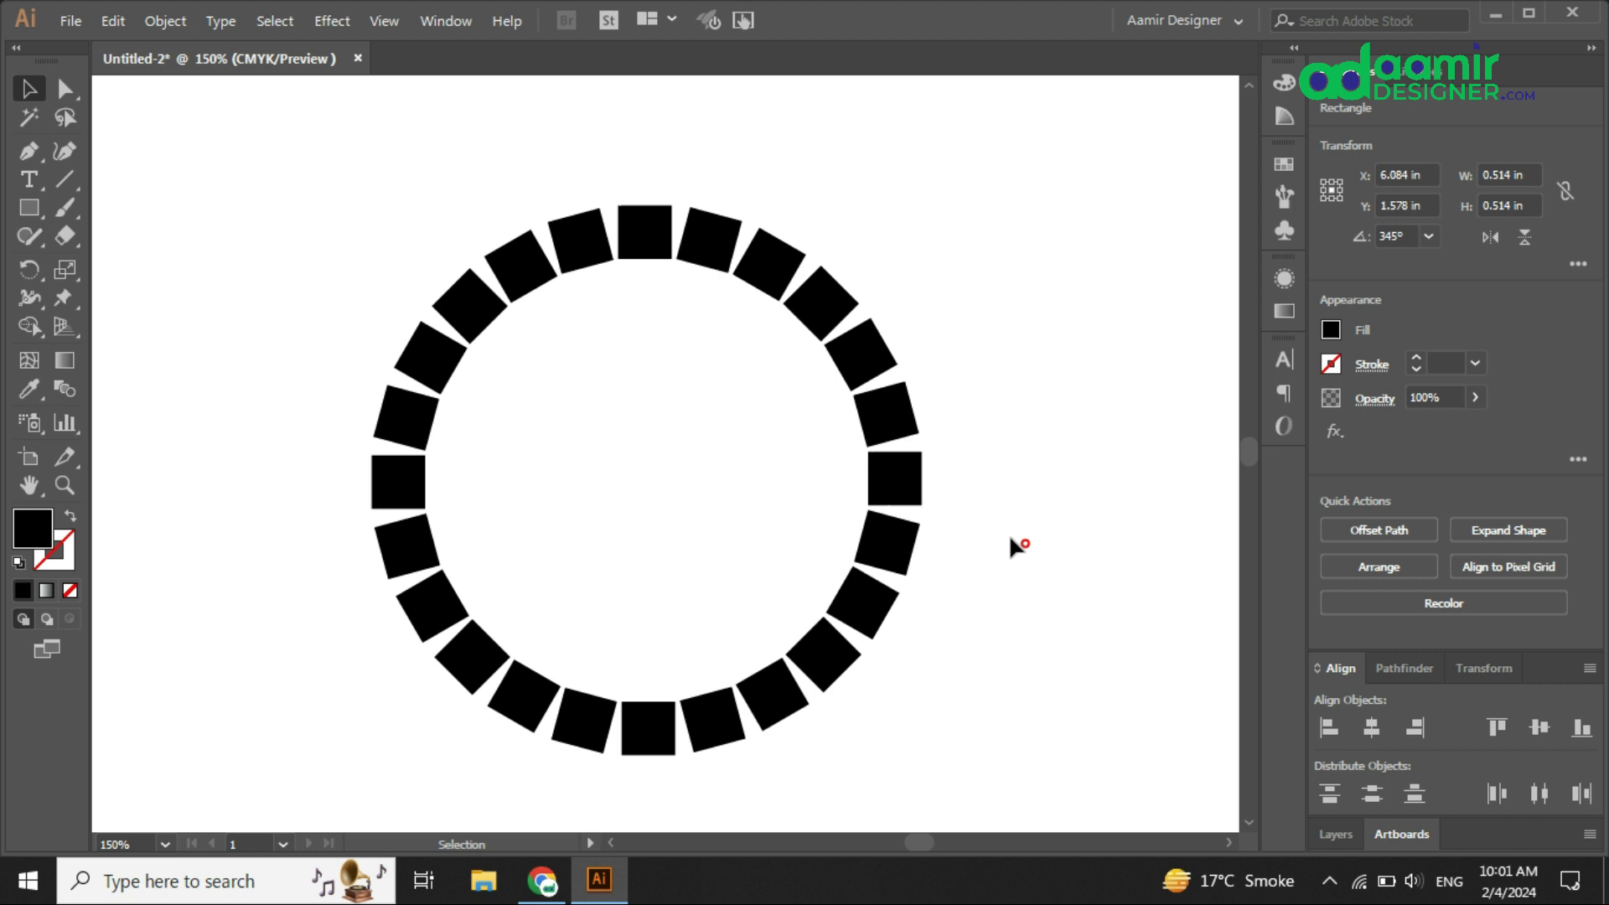
- Select the entire ring of squares and delete it from the artboard
scroll(961, 484, "down", 3)
scroll(944, 563, "up", 2)
scroll(942, 560, "up", 1)
key("space")
left_click_drag(897, 471, 964, 694)
key("space")
left_click_drag(900, 546, 953, 564)
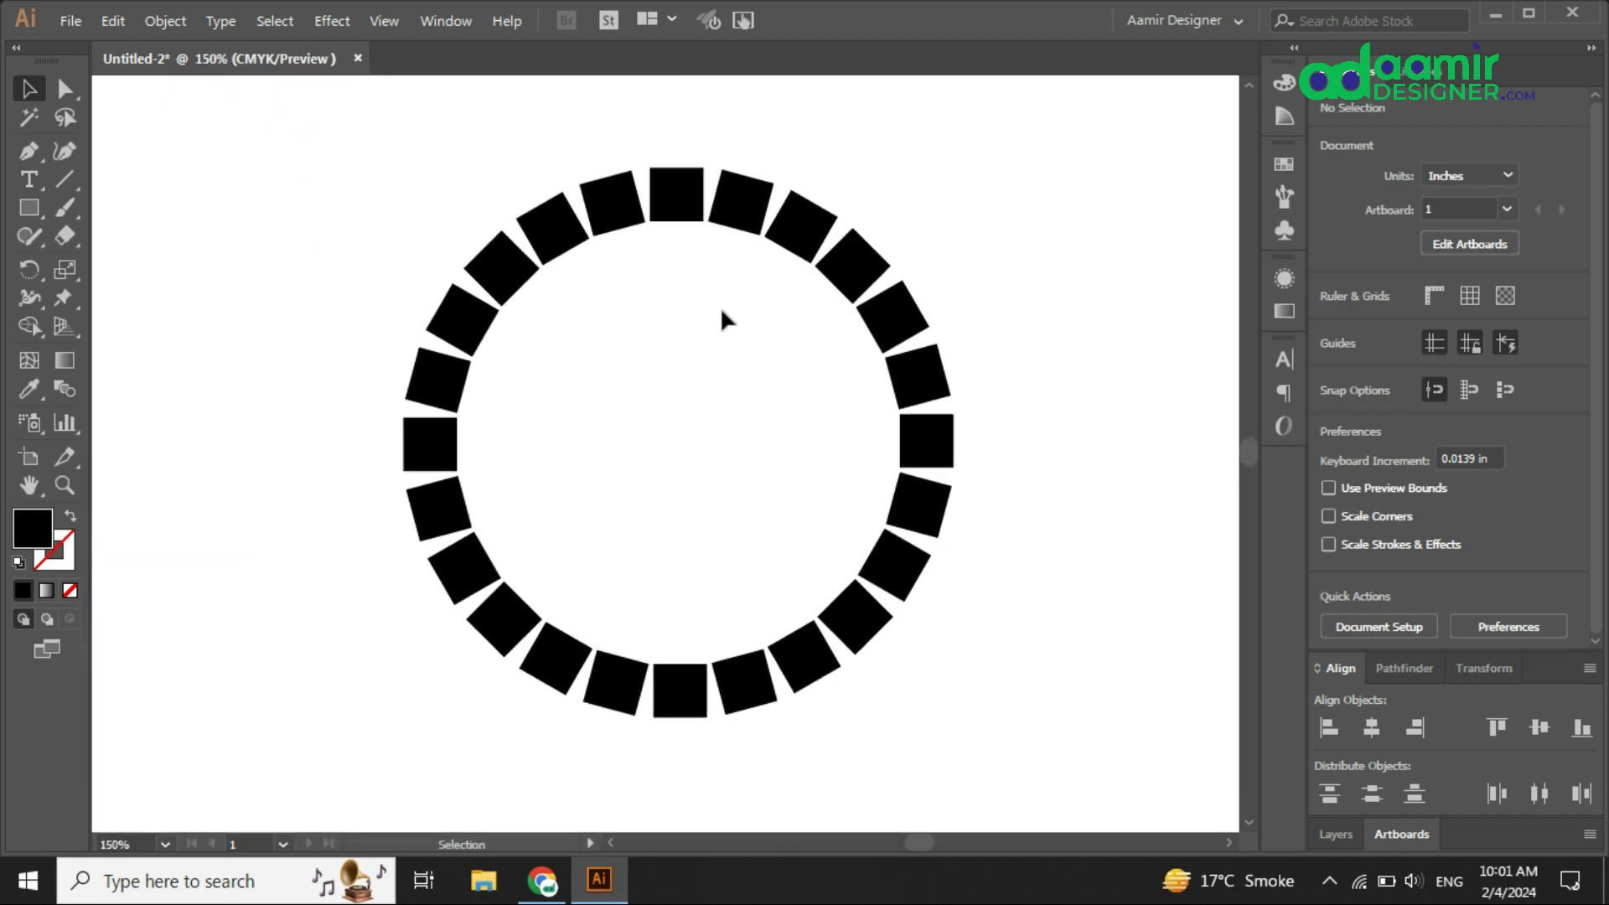
key("ctrl+a")
key("Delete")
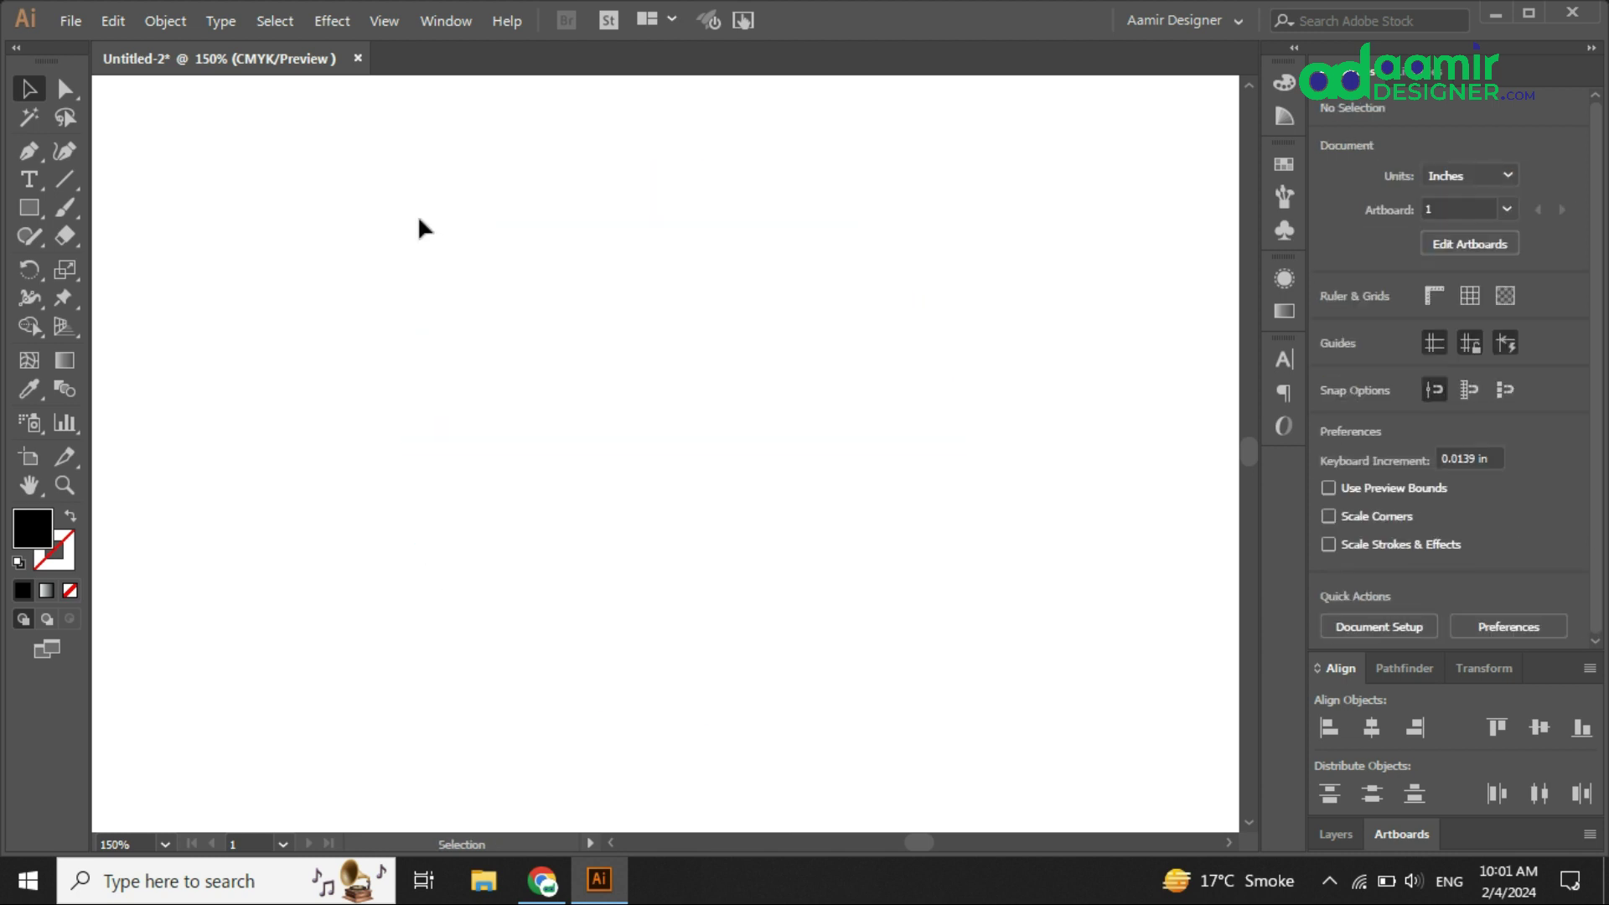
key("m")
left_click_drag(610, 180, 654, 248)
key("ctrl+z")
key("plus")
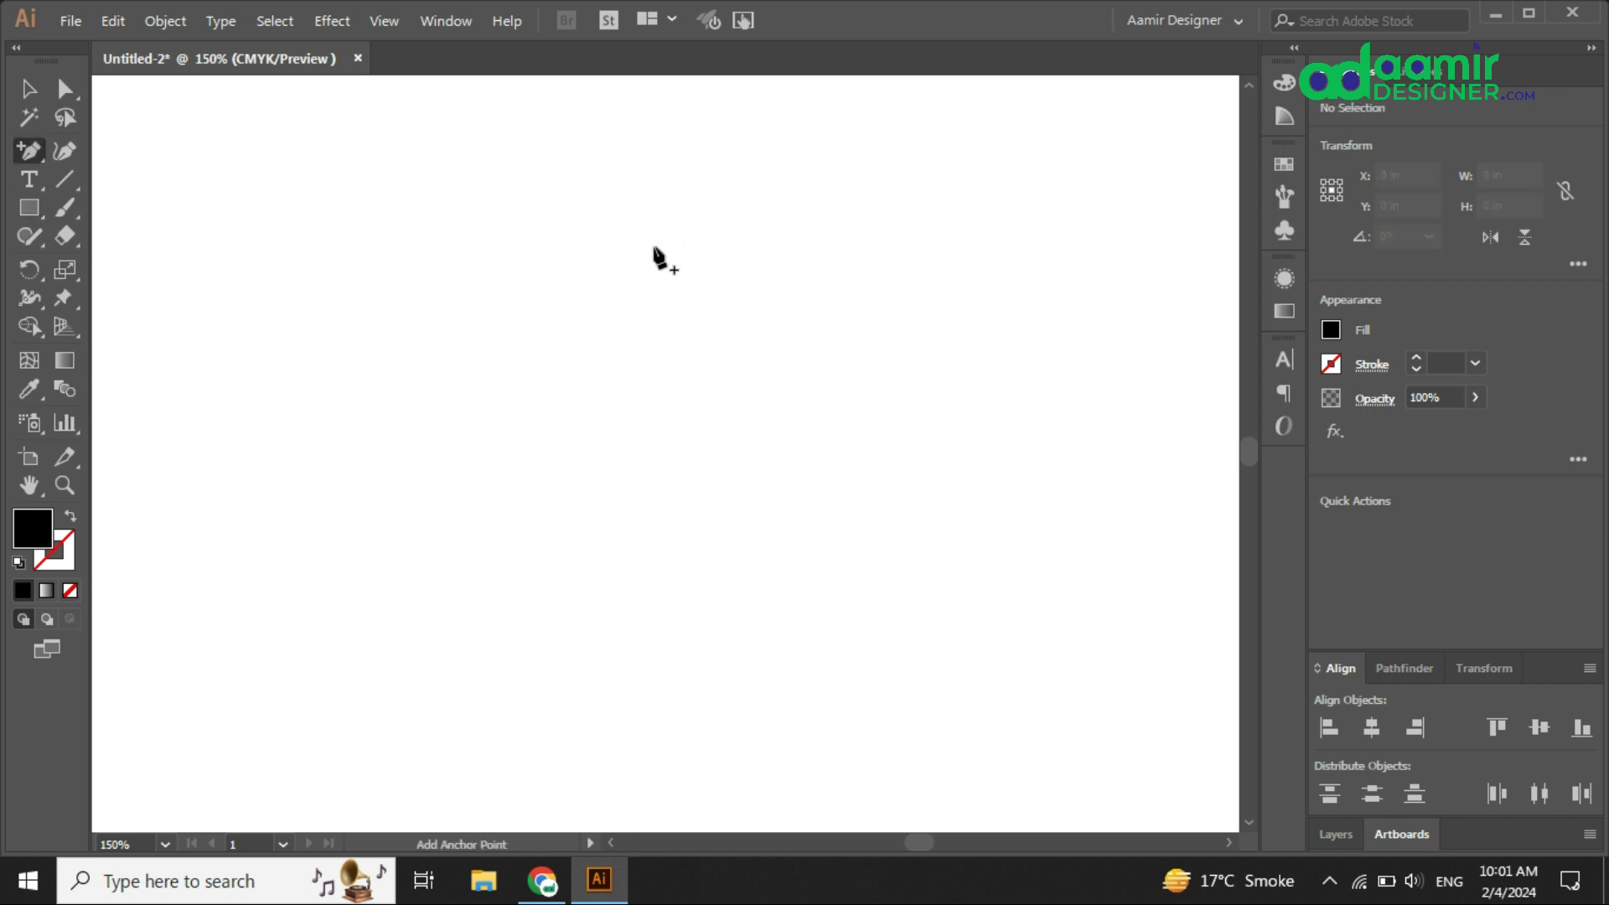
key("v")
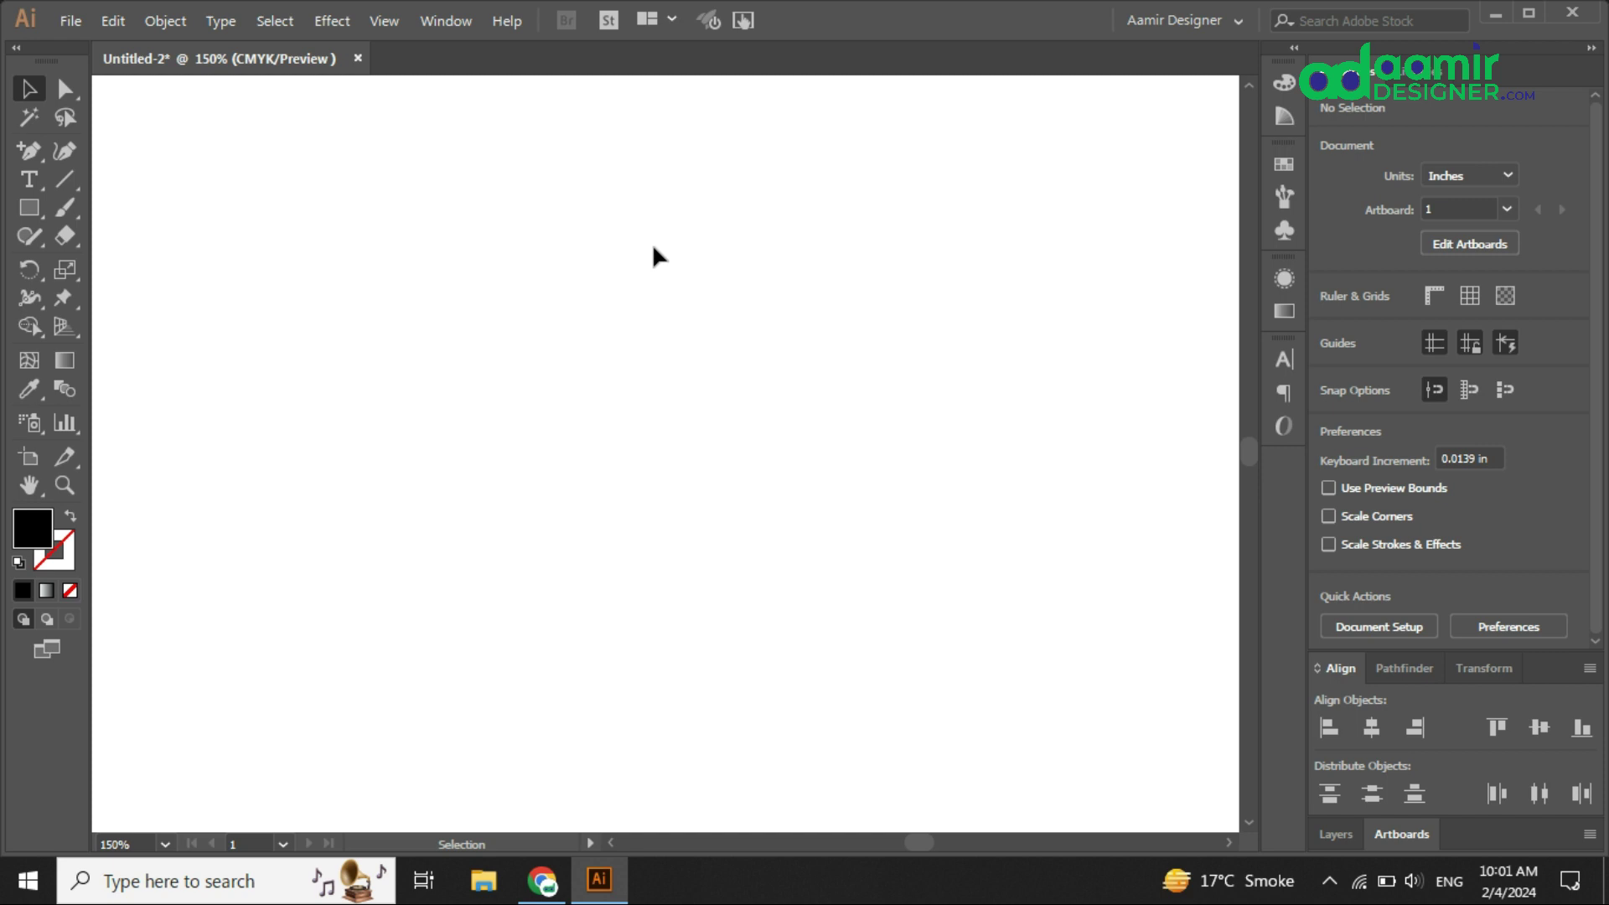
- Show the rulers, fit the artboard in view and cover it corner to corner with a black rectangle
key("ctrl+0")
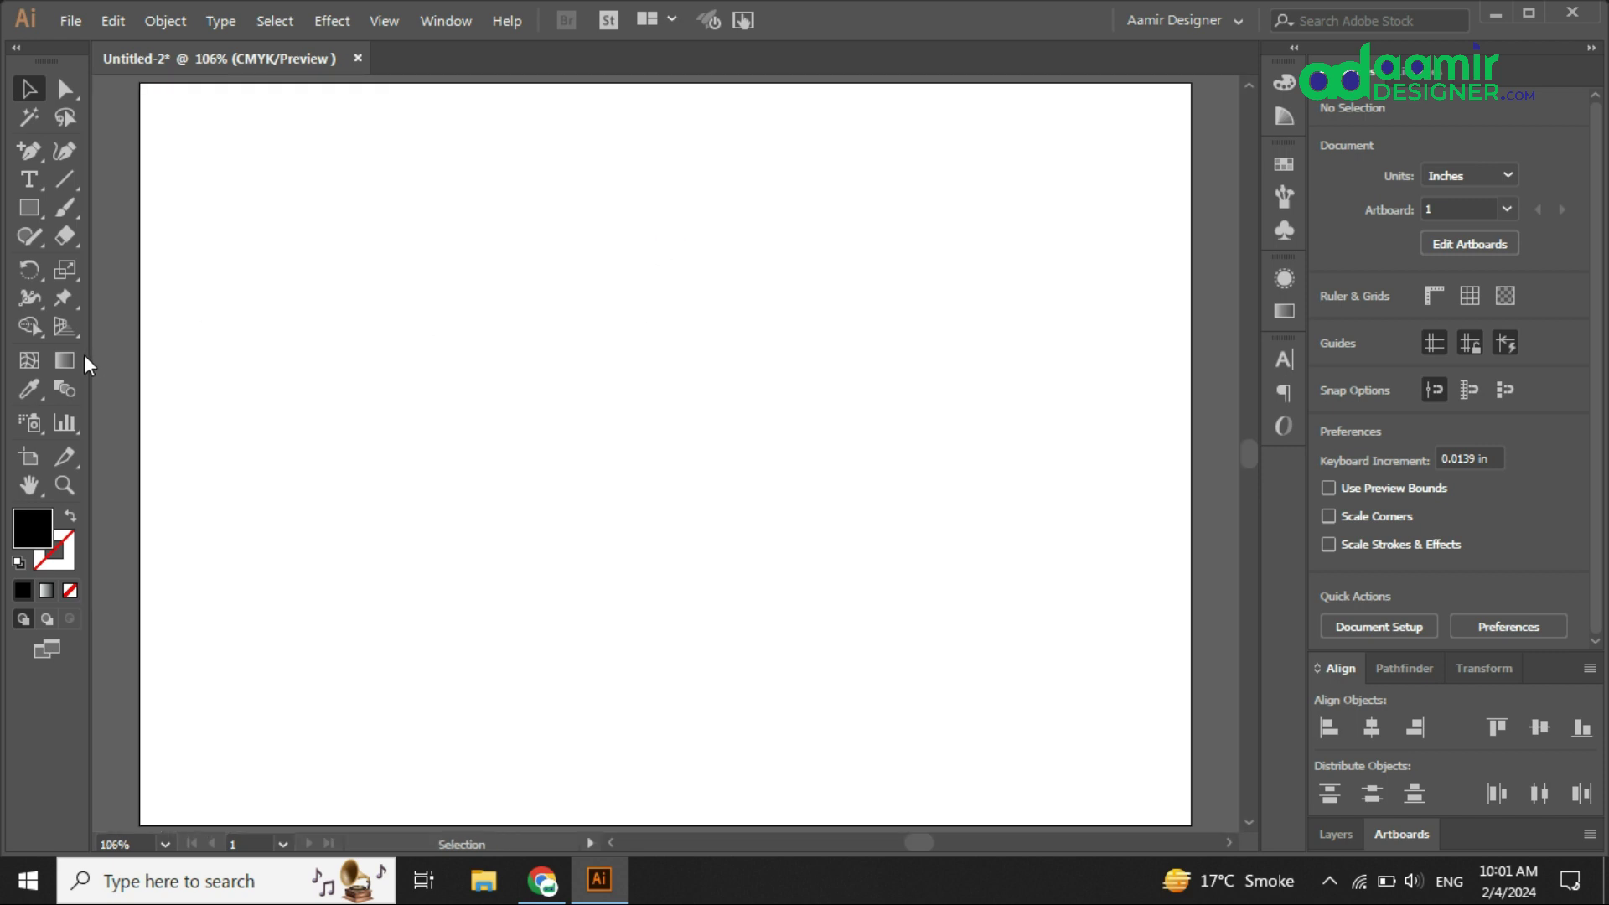
key("ctrl+r")
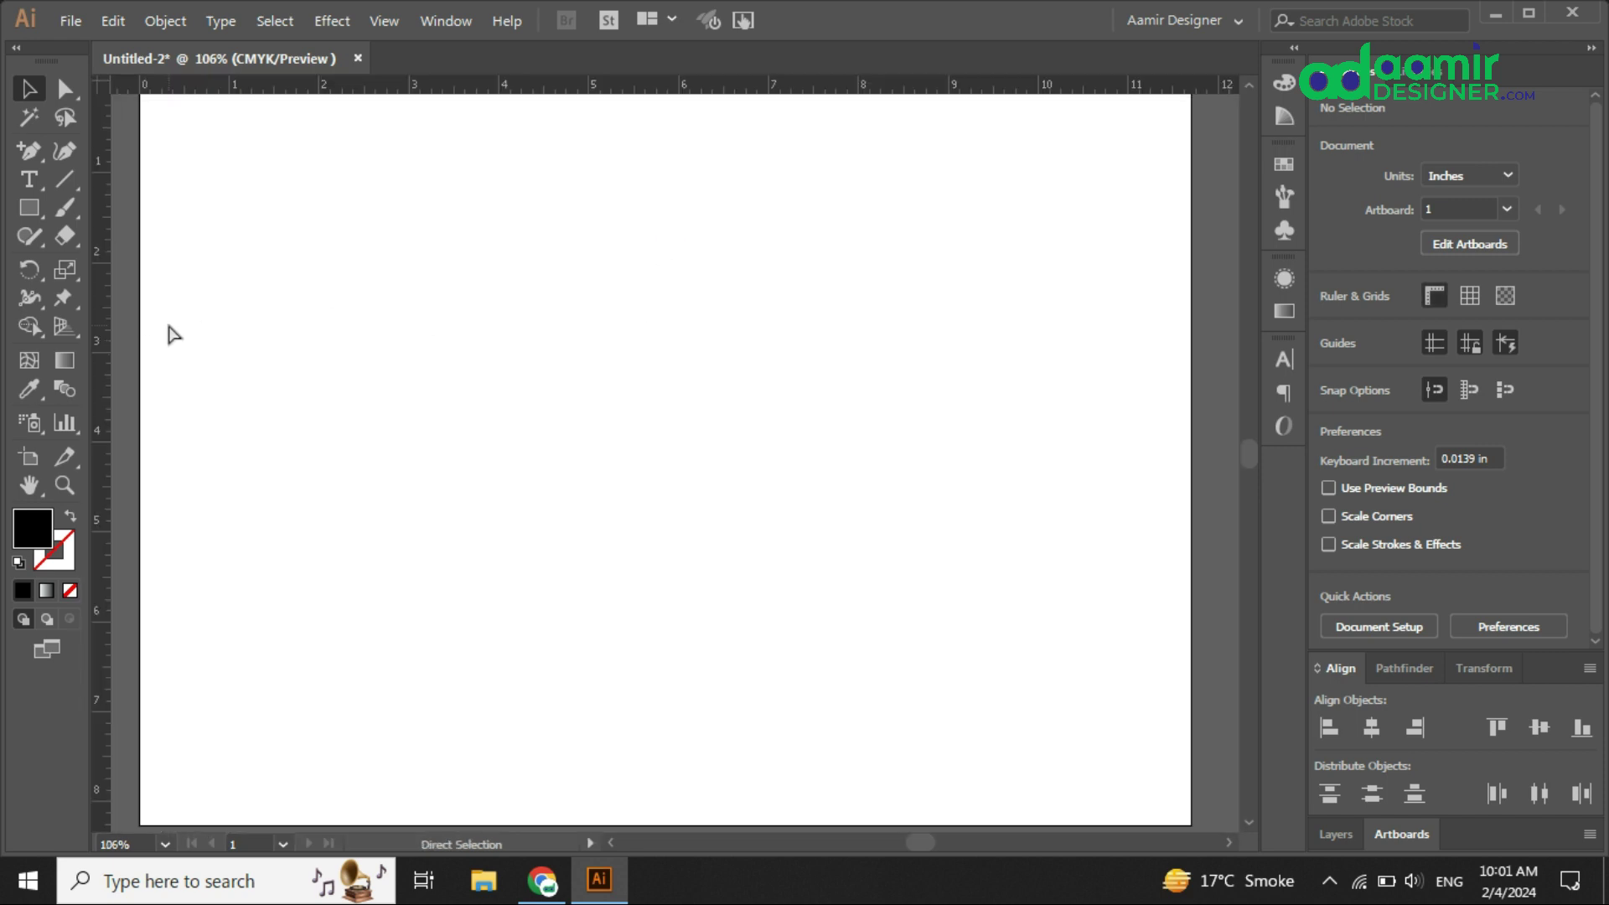
key("ctrl+0")
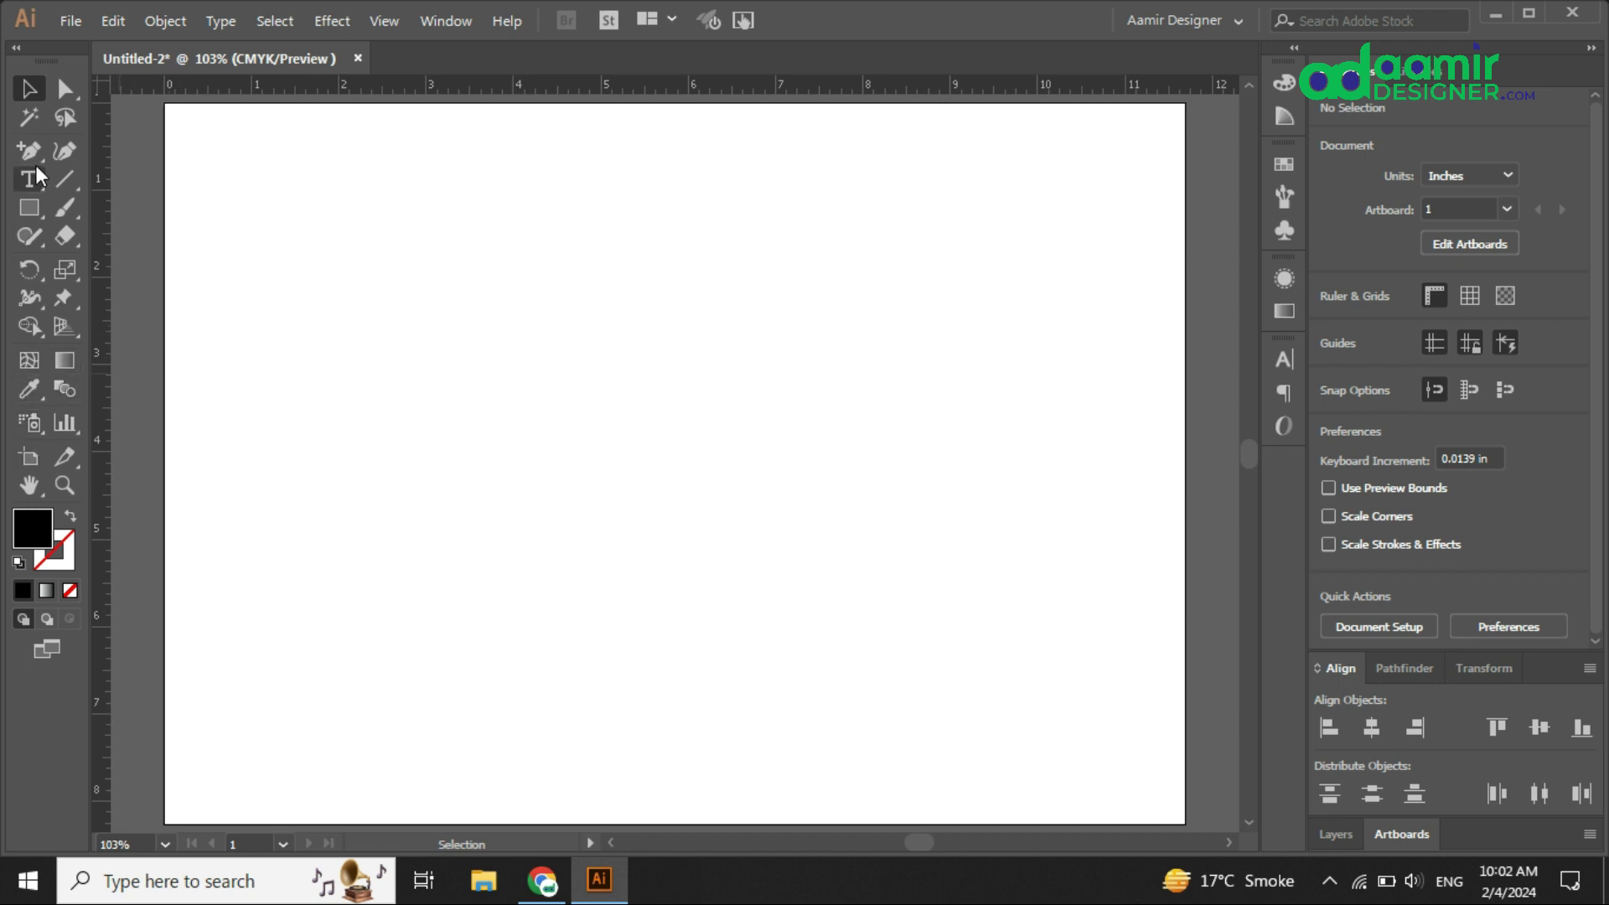
left_click(35, 206)
mouse_move(158, 104)
left_mouse_down()
mouse_move(230, 205)
mouse_move(890, 657)
mouse_move(1185, 823)
left_mouse_up()
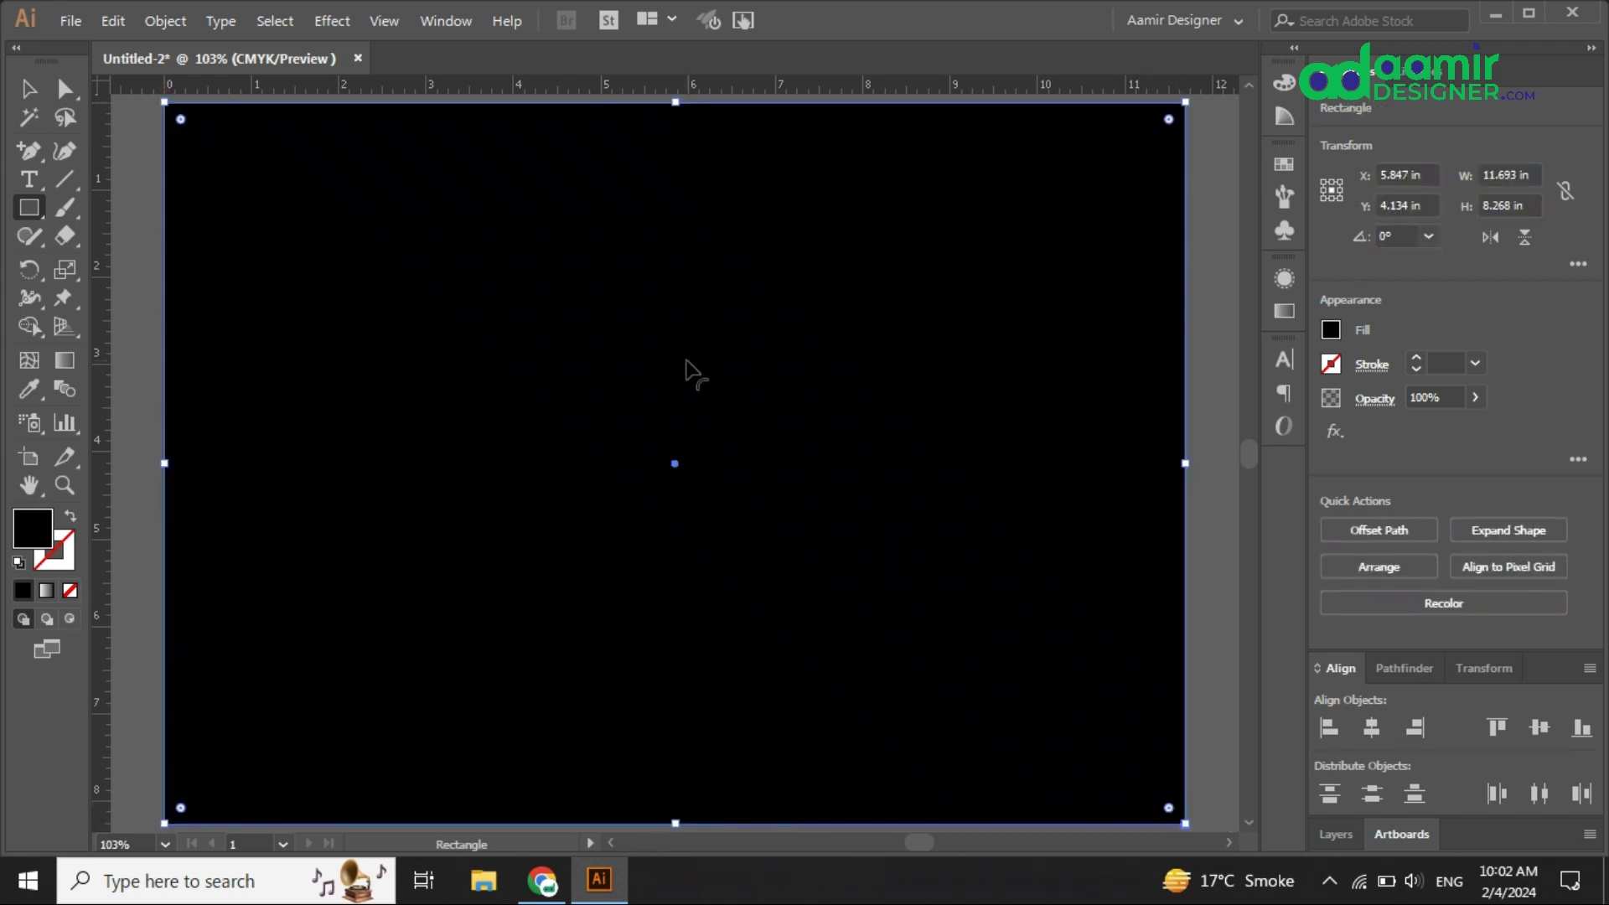
- Place a vertical and a horizontal guide through the rectangle's centre, and delete the rectangle
key("v")
left_click_drag(107, 355, 675, 463)
left_click(748, 234)
left_click_drag(728, 89, 675, 464)
left_click(775, 309)
key("Delete")
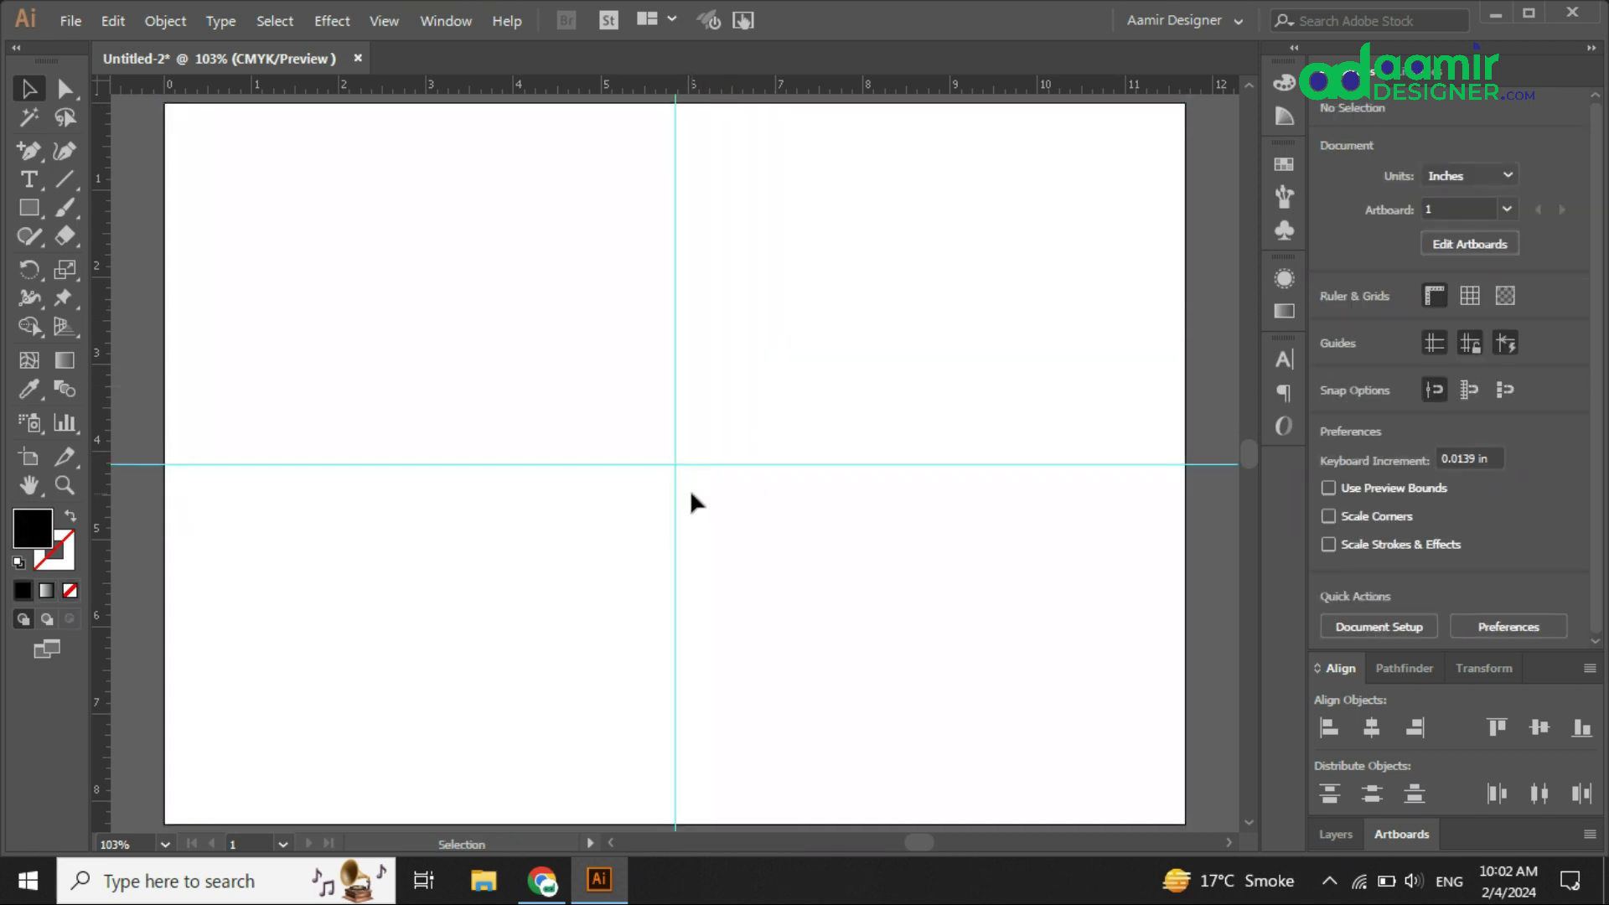
- Draw a black square about 0.55 in wide near the artboard's top edge and centre it horizontally on the vertical guide
key("alt")
left_click(28, 205)
left_click_drag(658, 171, 707, 218)
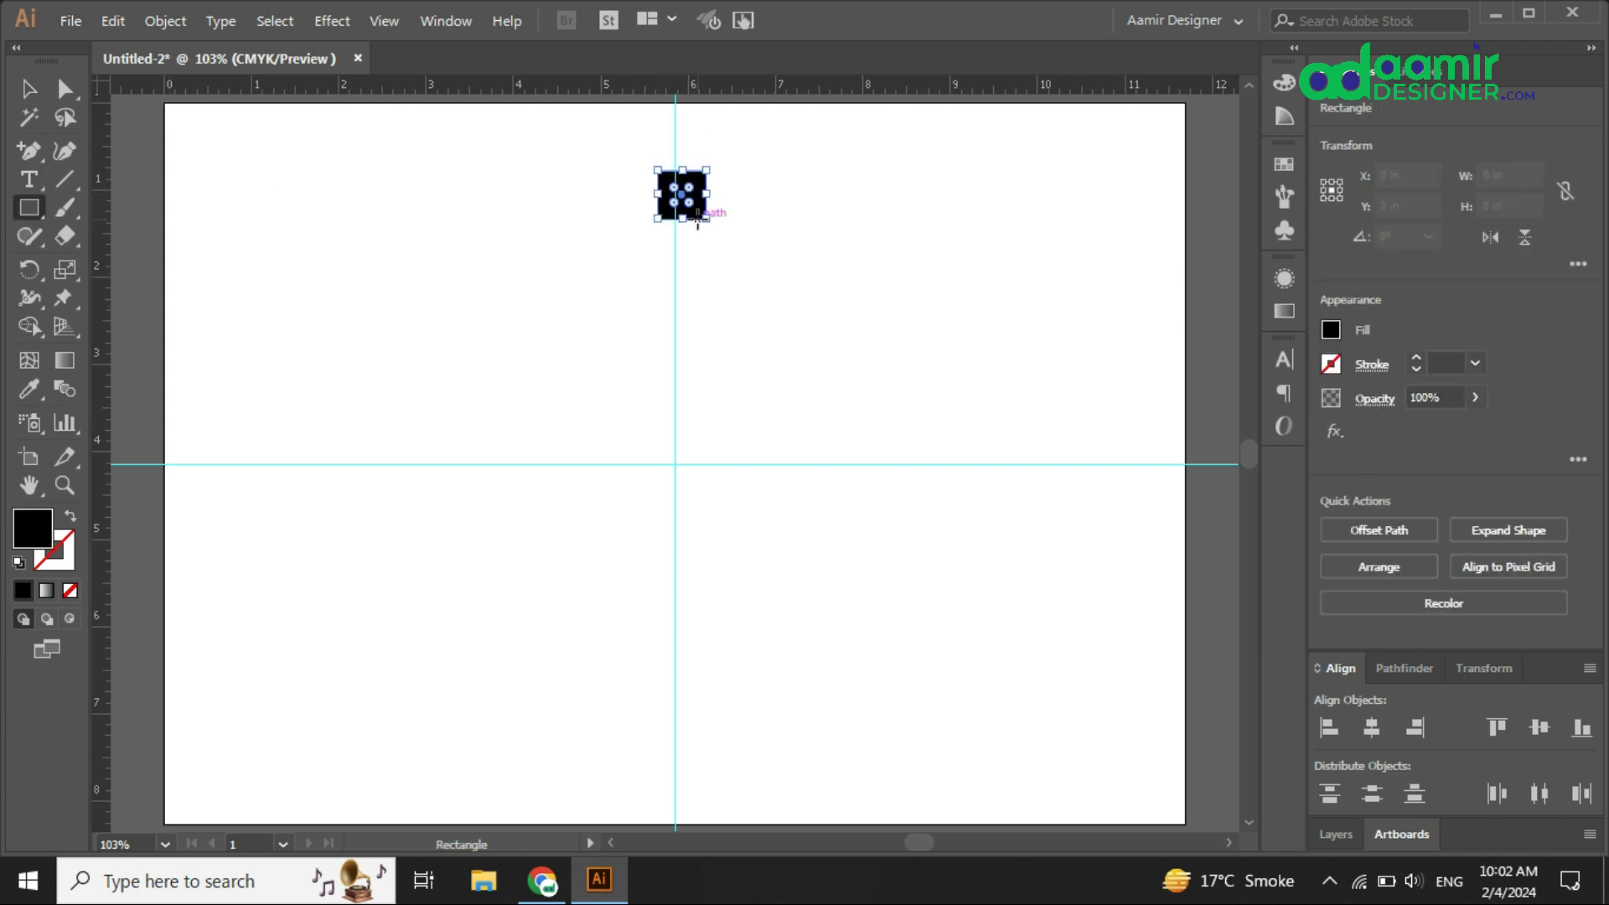
key("v")
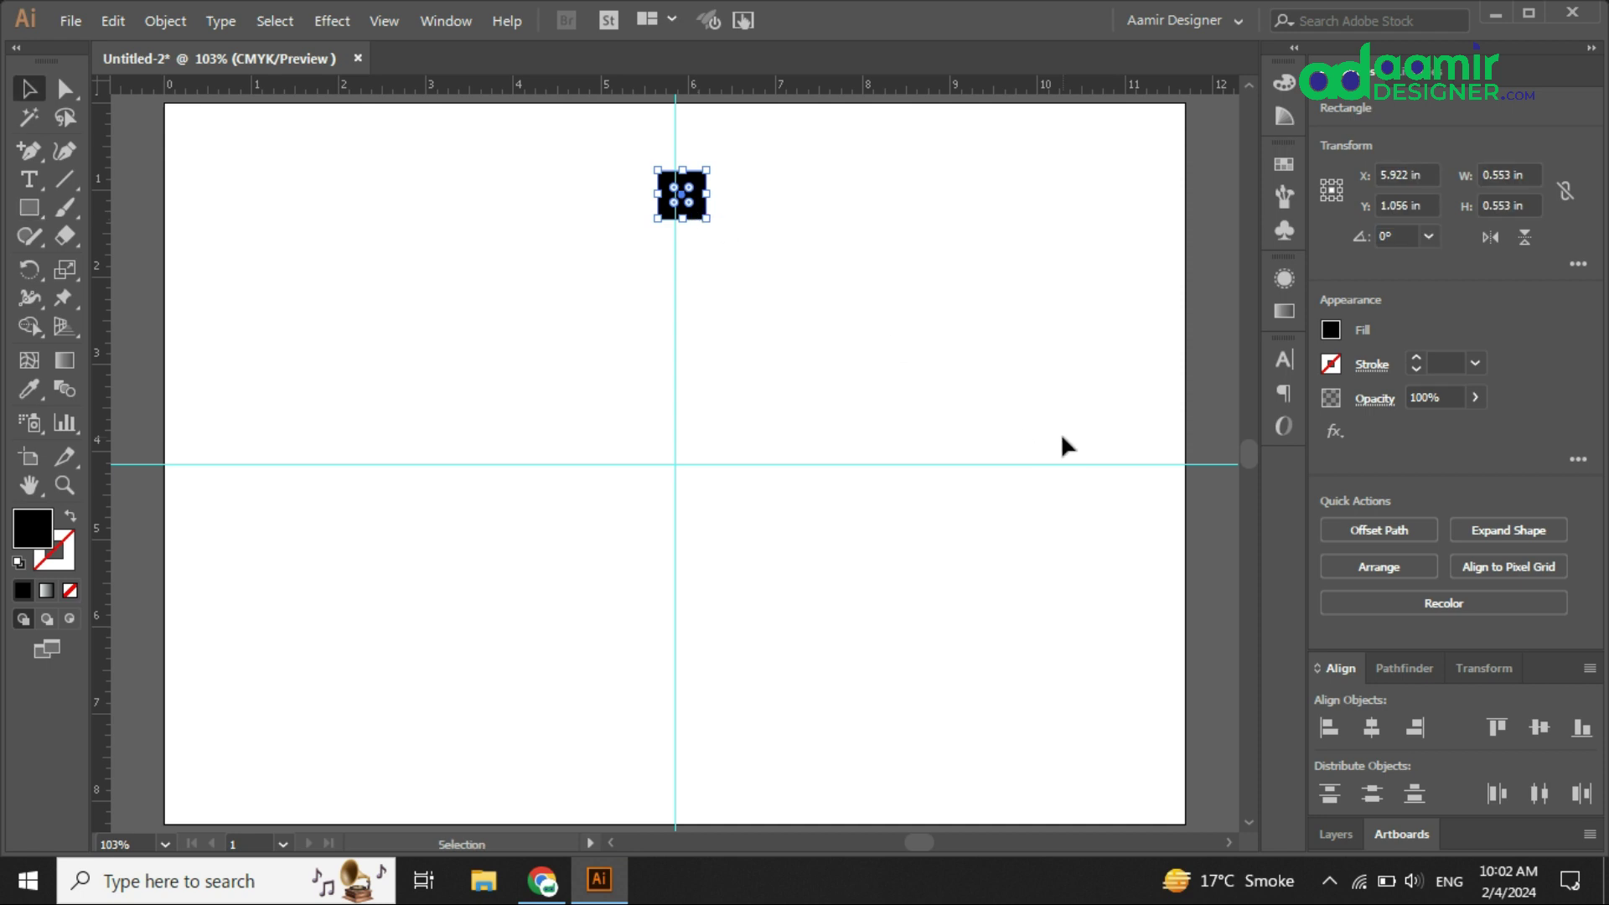
left_click(1367, 725)
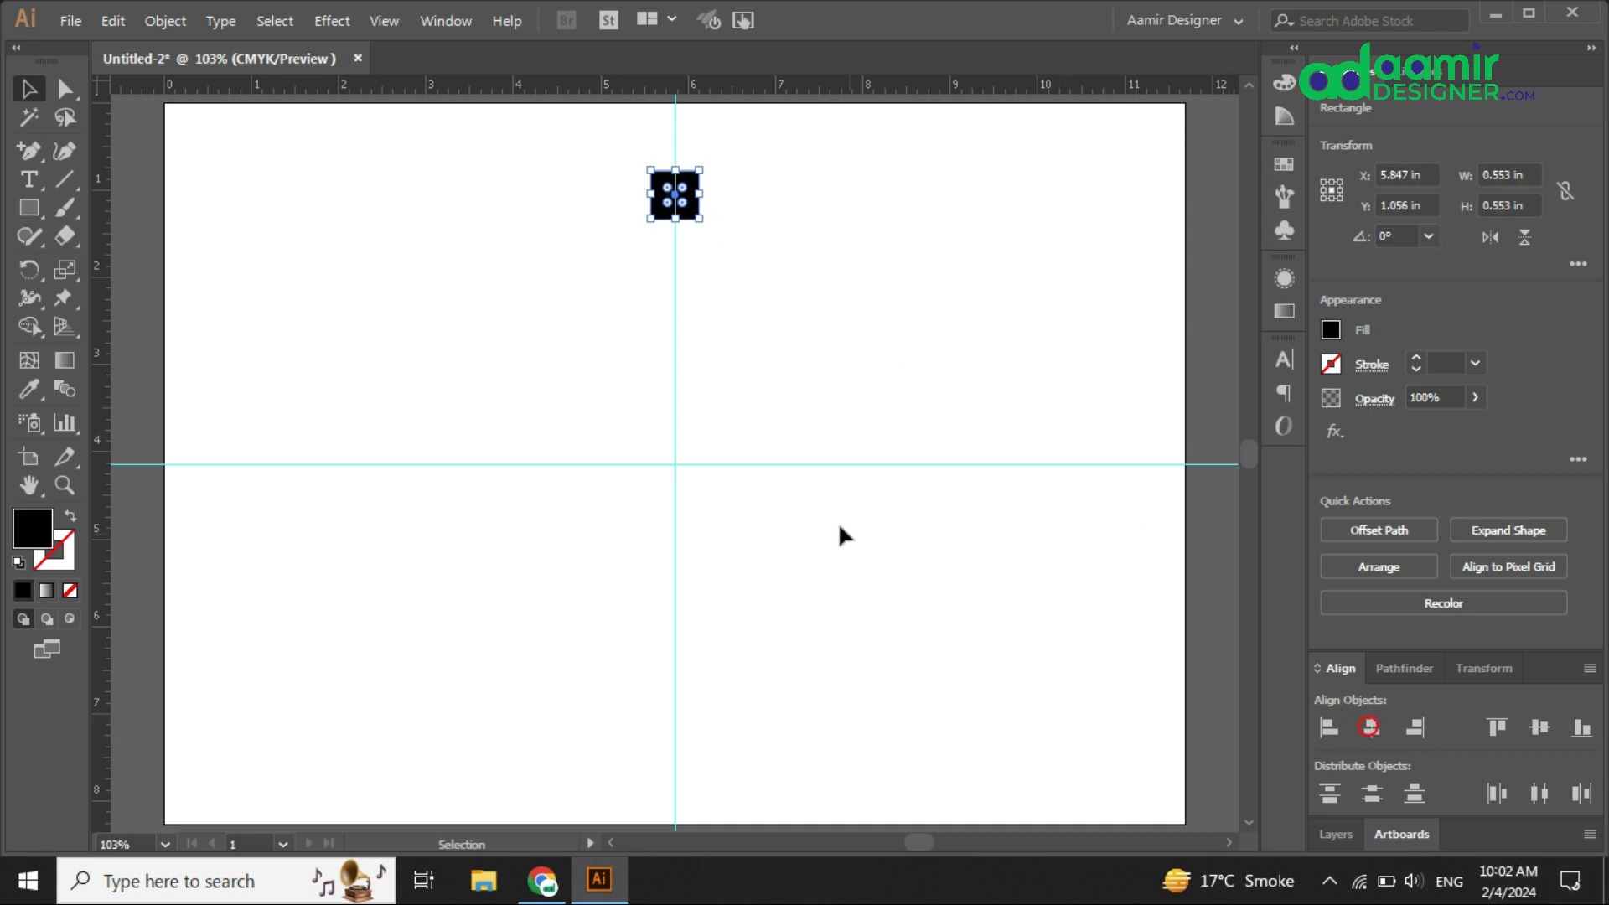
- Create a copy of the square rotated 15° about the intersection of the two guides
left_click(29, 268)
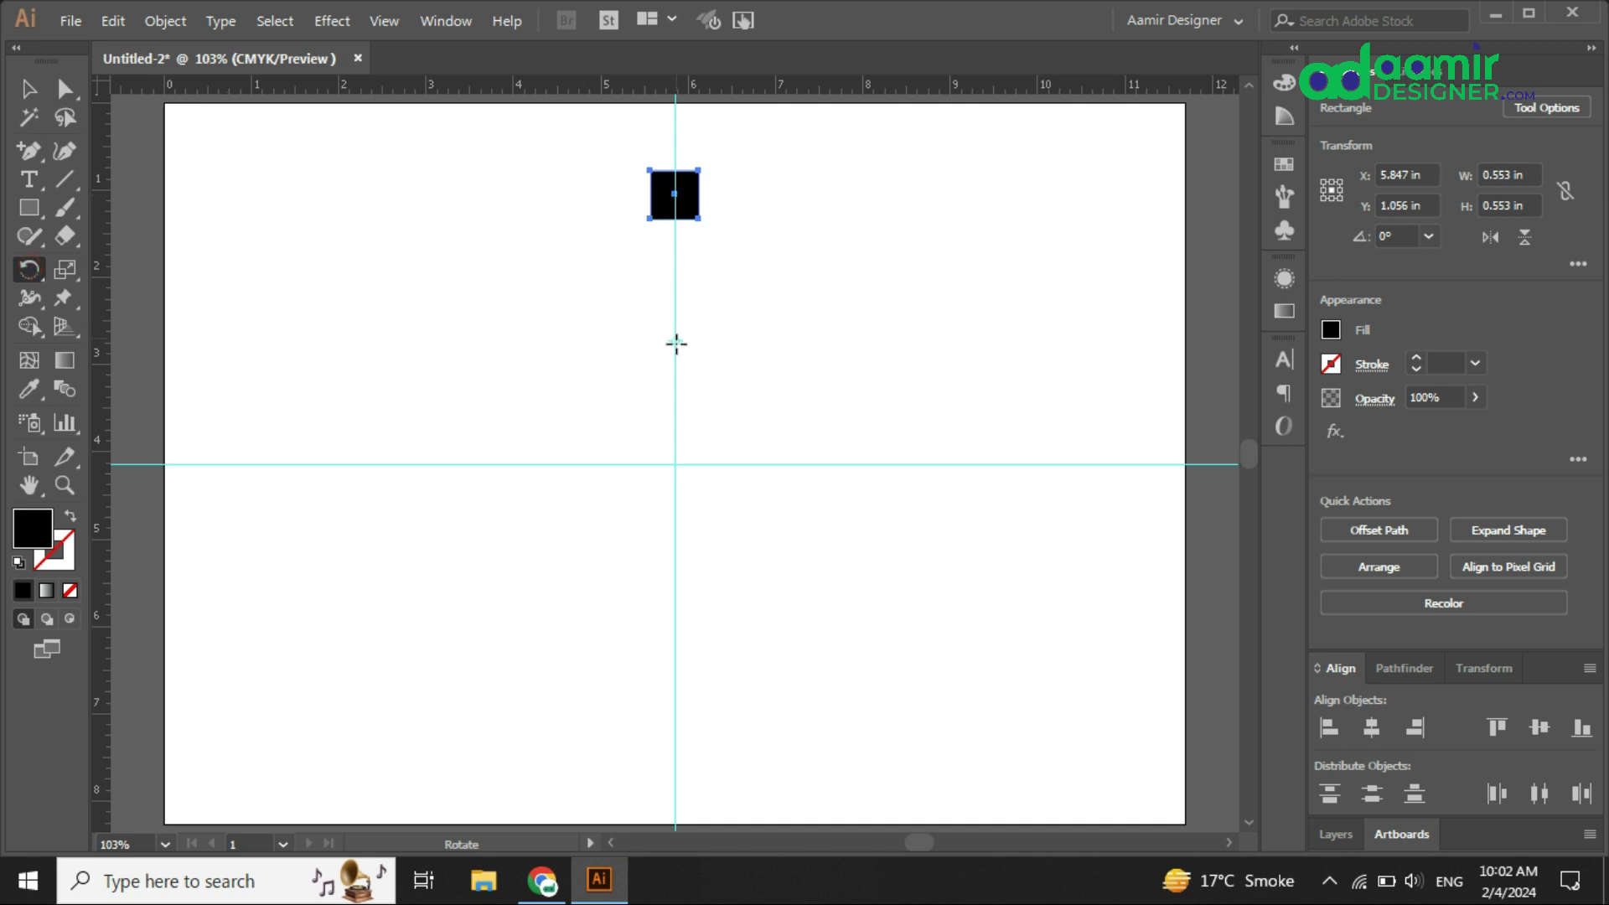
left_click(675, 465, "alt")
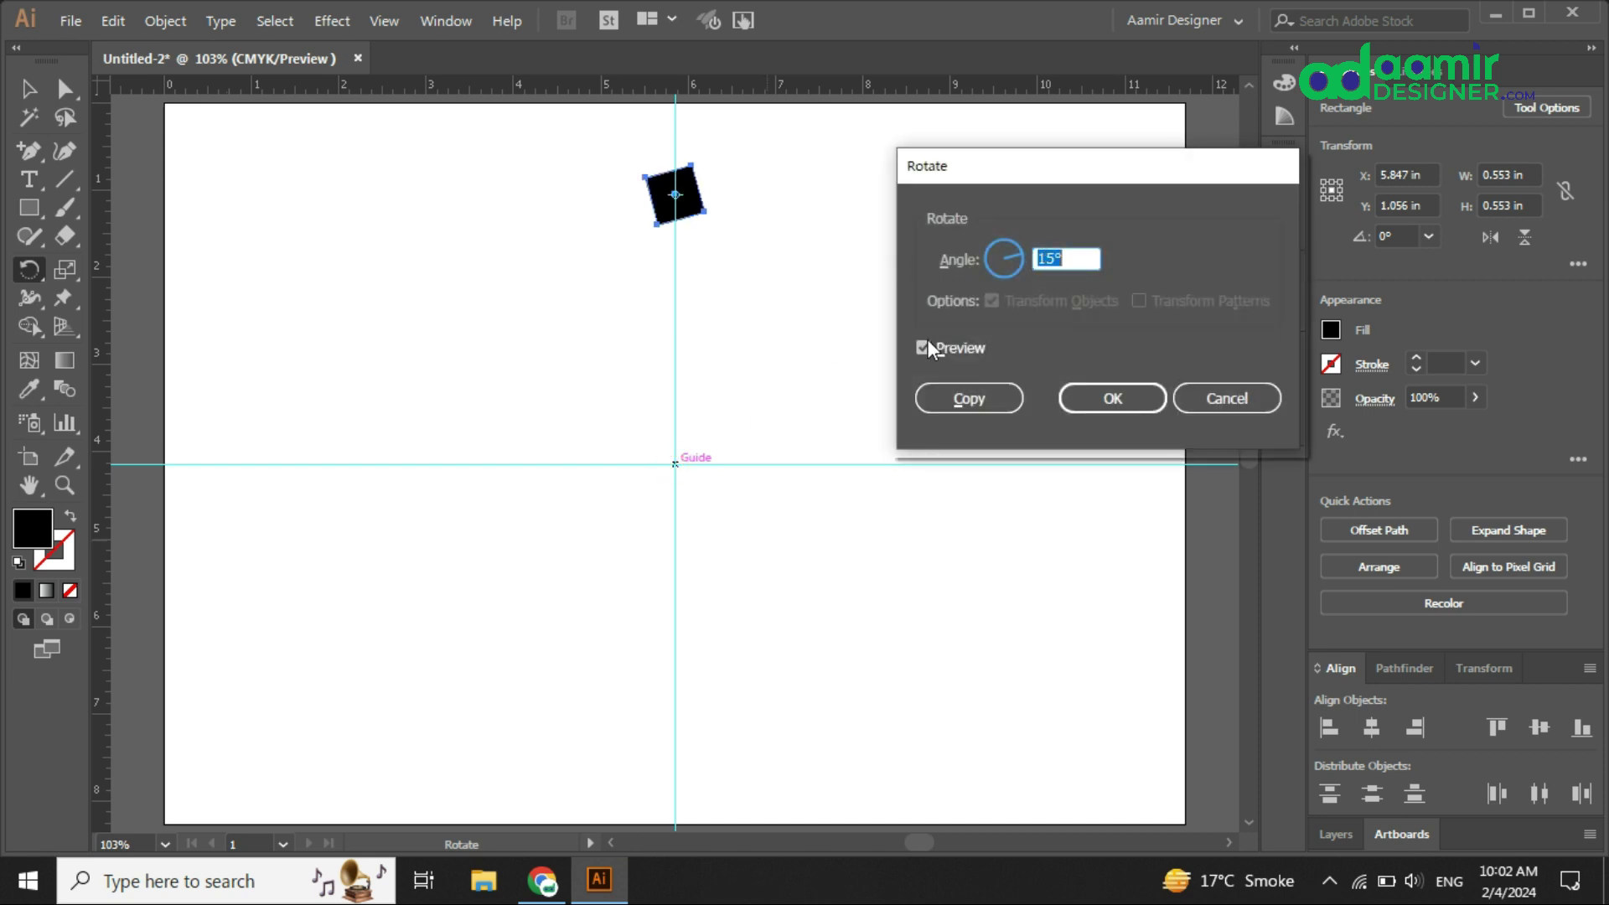
left_click(1228, 398)
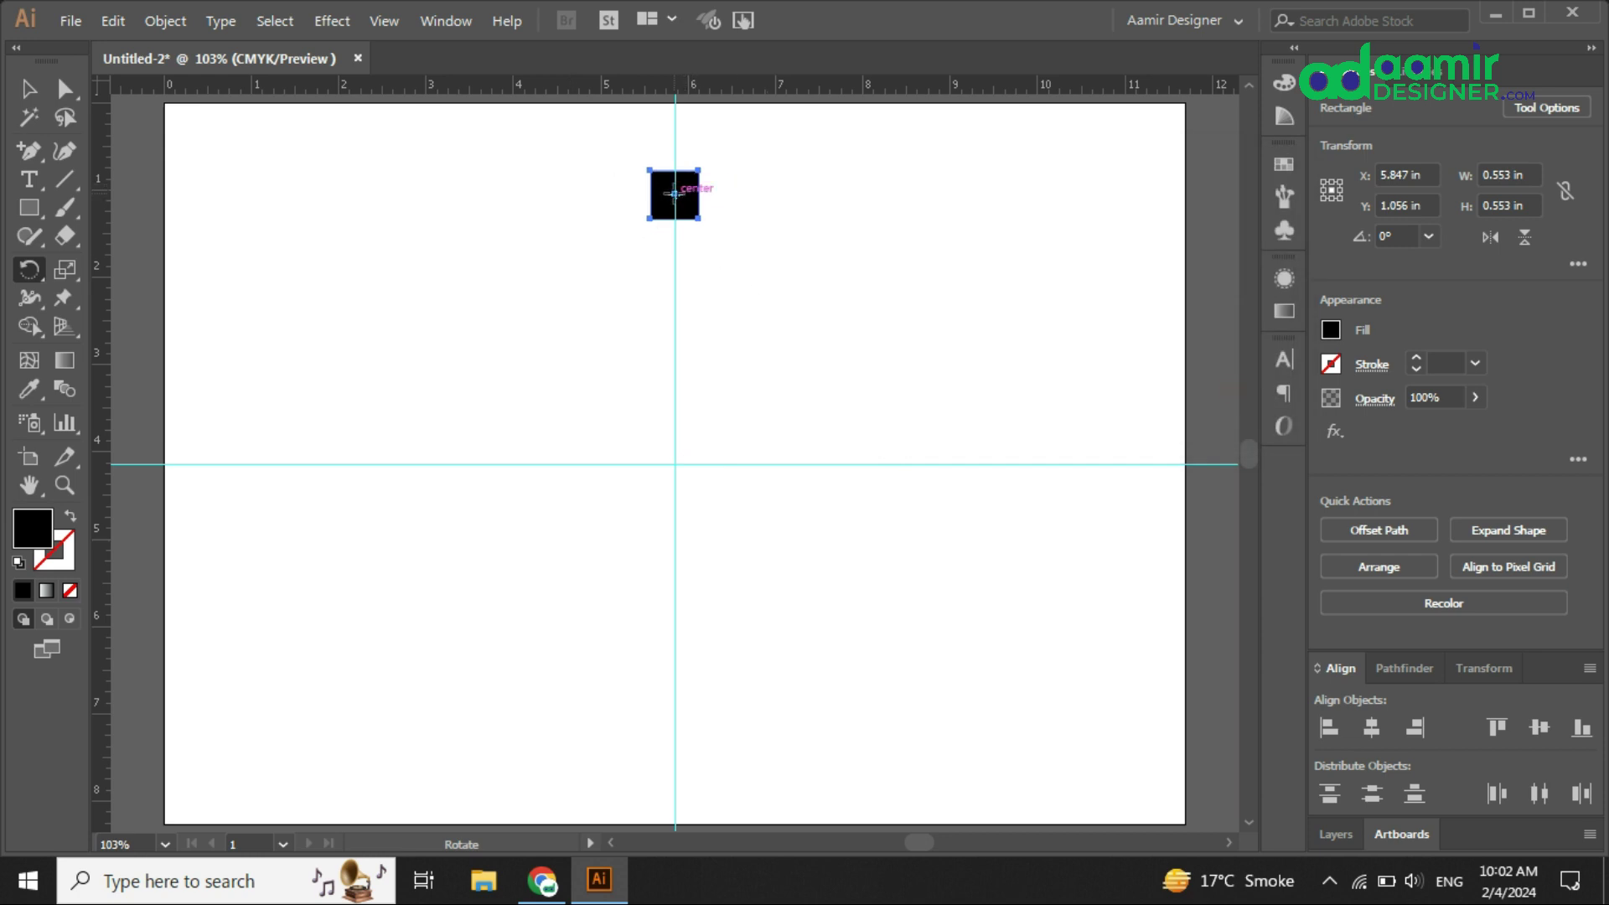
left_click(675, 464, "alt")
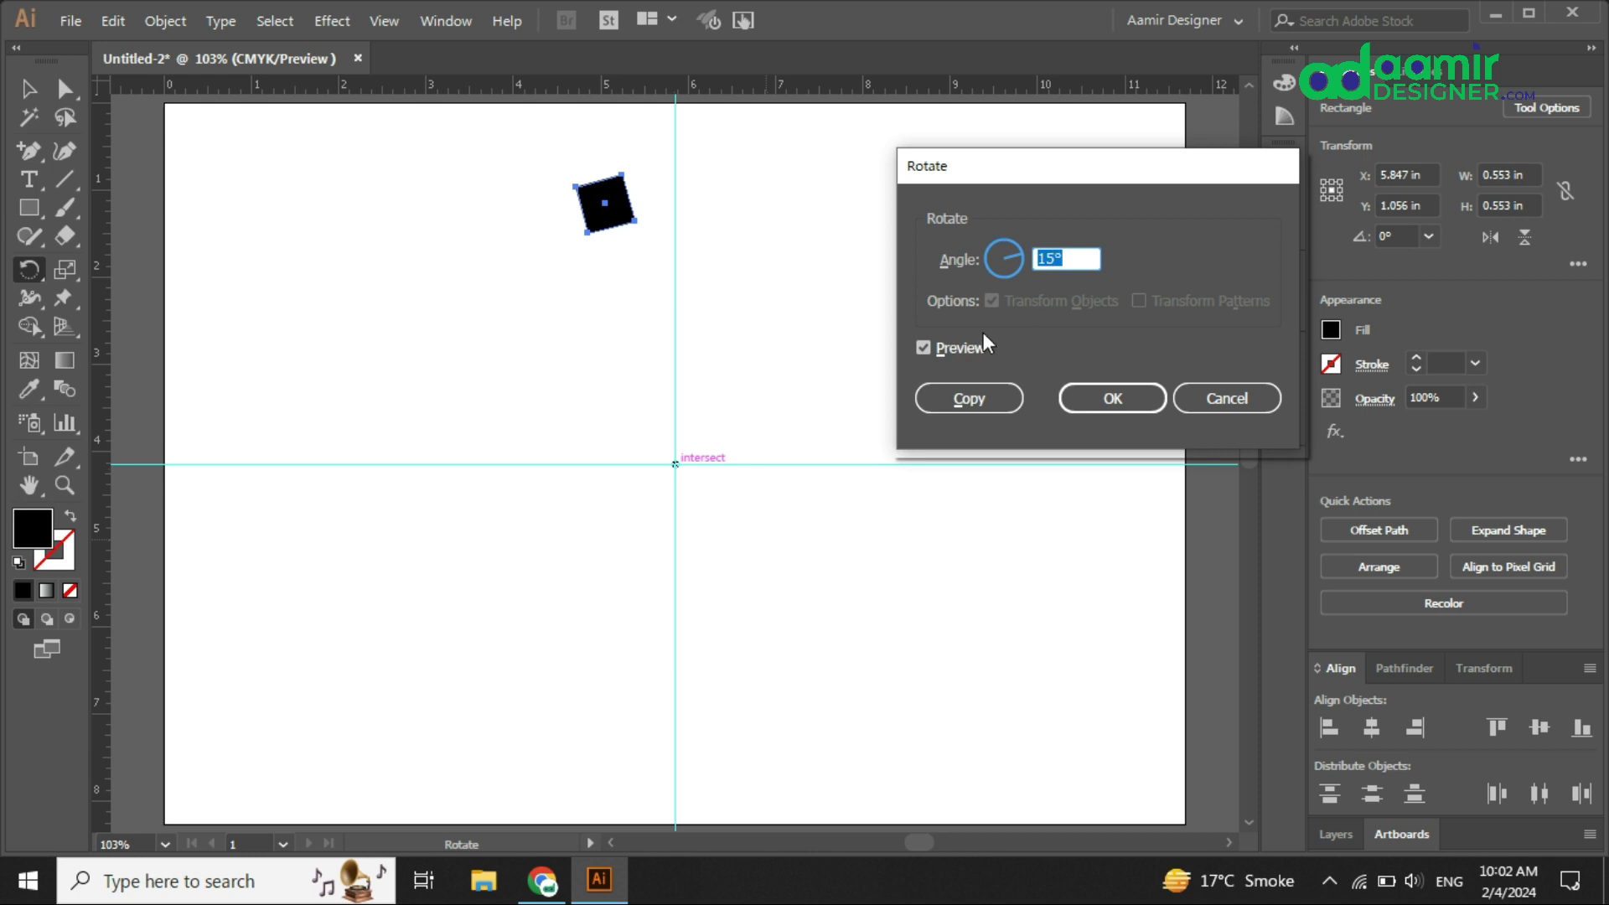
left_click(963, 396)
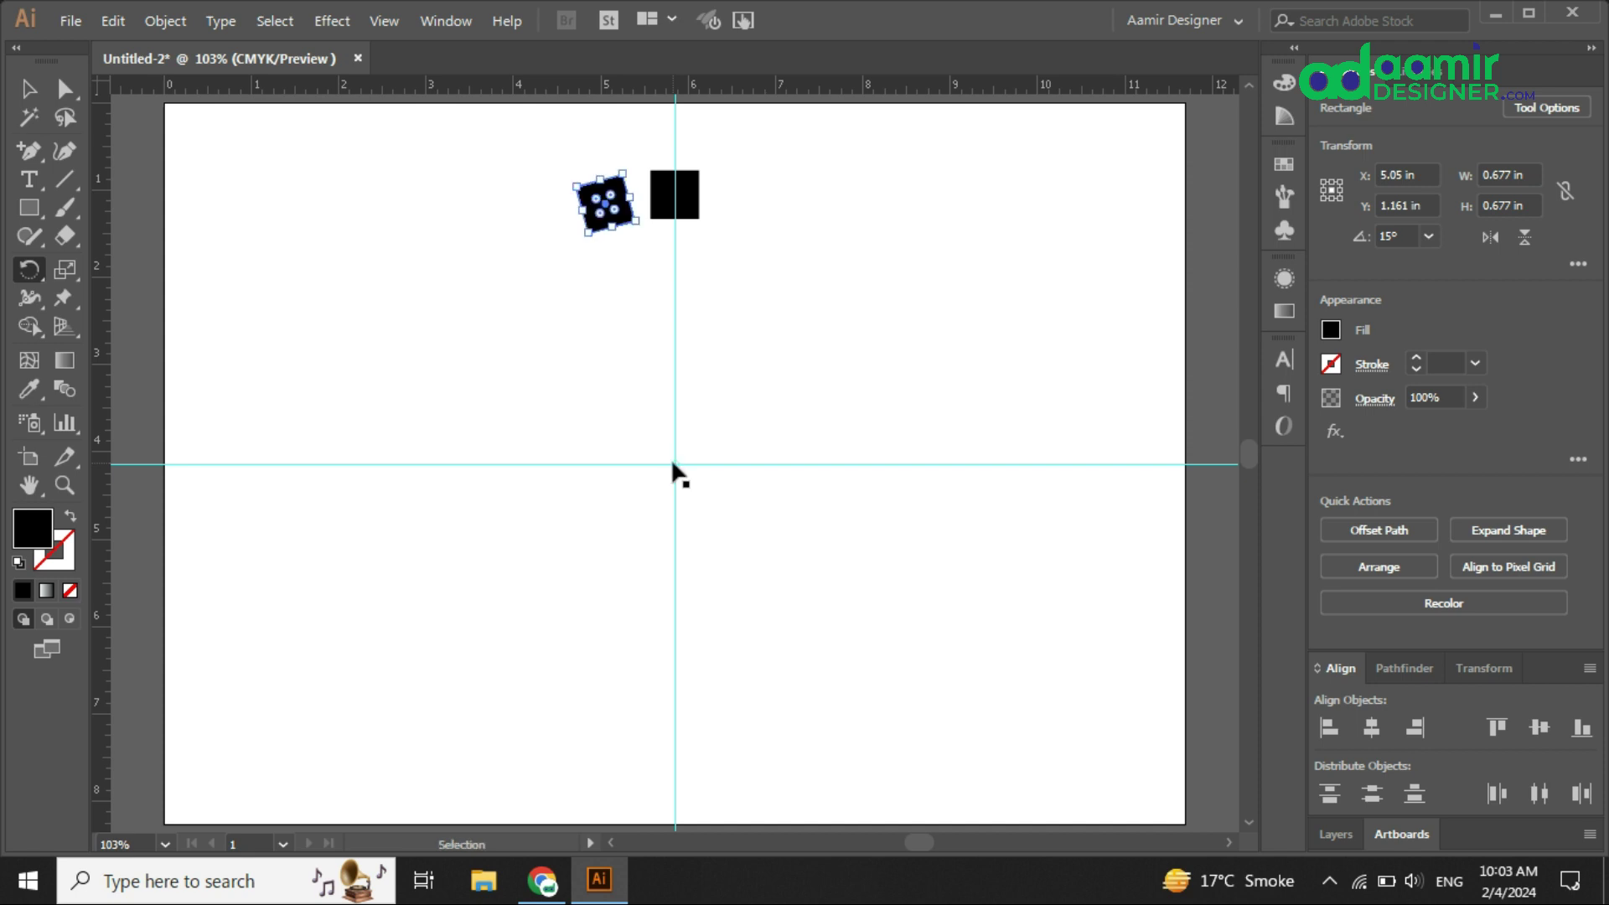
- Repeat the 15° rotated copy around the guide intersection until the ring of squares is complete, and clear the selection
key("ctrl+d")
key("ctrl+d")
key("ctrl+d")
key("ctrl+d")
key("ctrl+d")
key("ctrl+d")
key("ctrl+d")
key("ctrl+d")
key("ctrl+d")
key("ctrl+d")
key("ctrl+d")
key("ctrl+d")
key("ctrl+d")
key("ctrl+d")
key("ctrl+d")
key("ctrl+d")
key("ctrl+d")
key("ctrl+d")
key("ctrl+d")
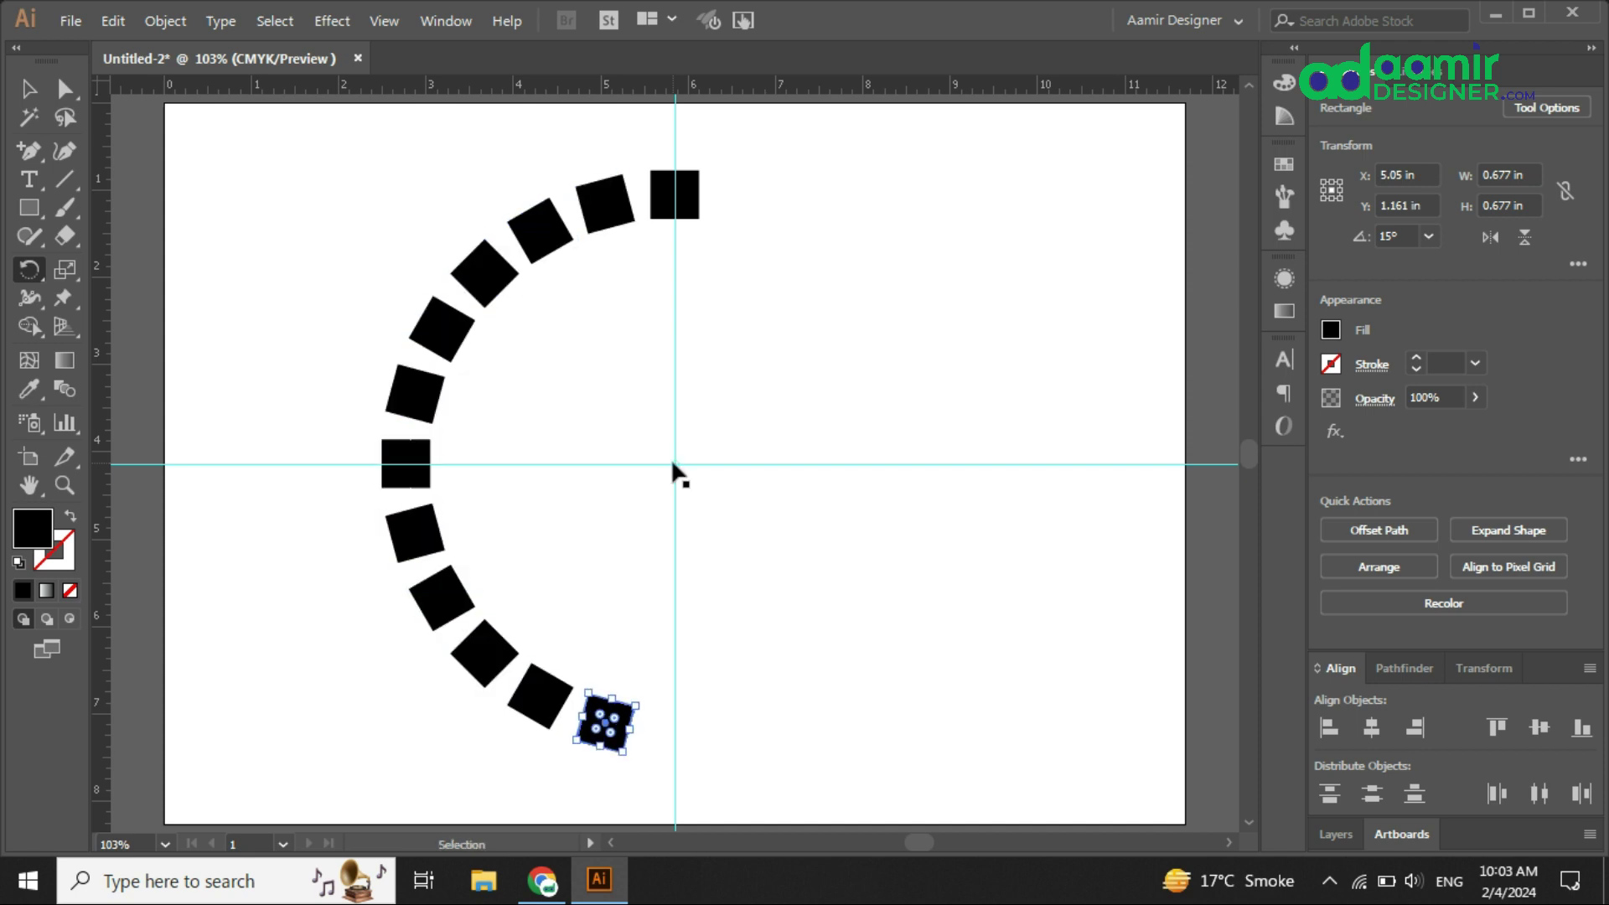
key("ctrl+d")
key("ctrl+d")
key("ctrl+d")
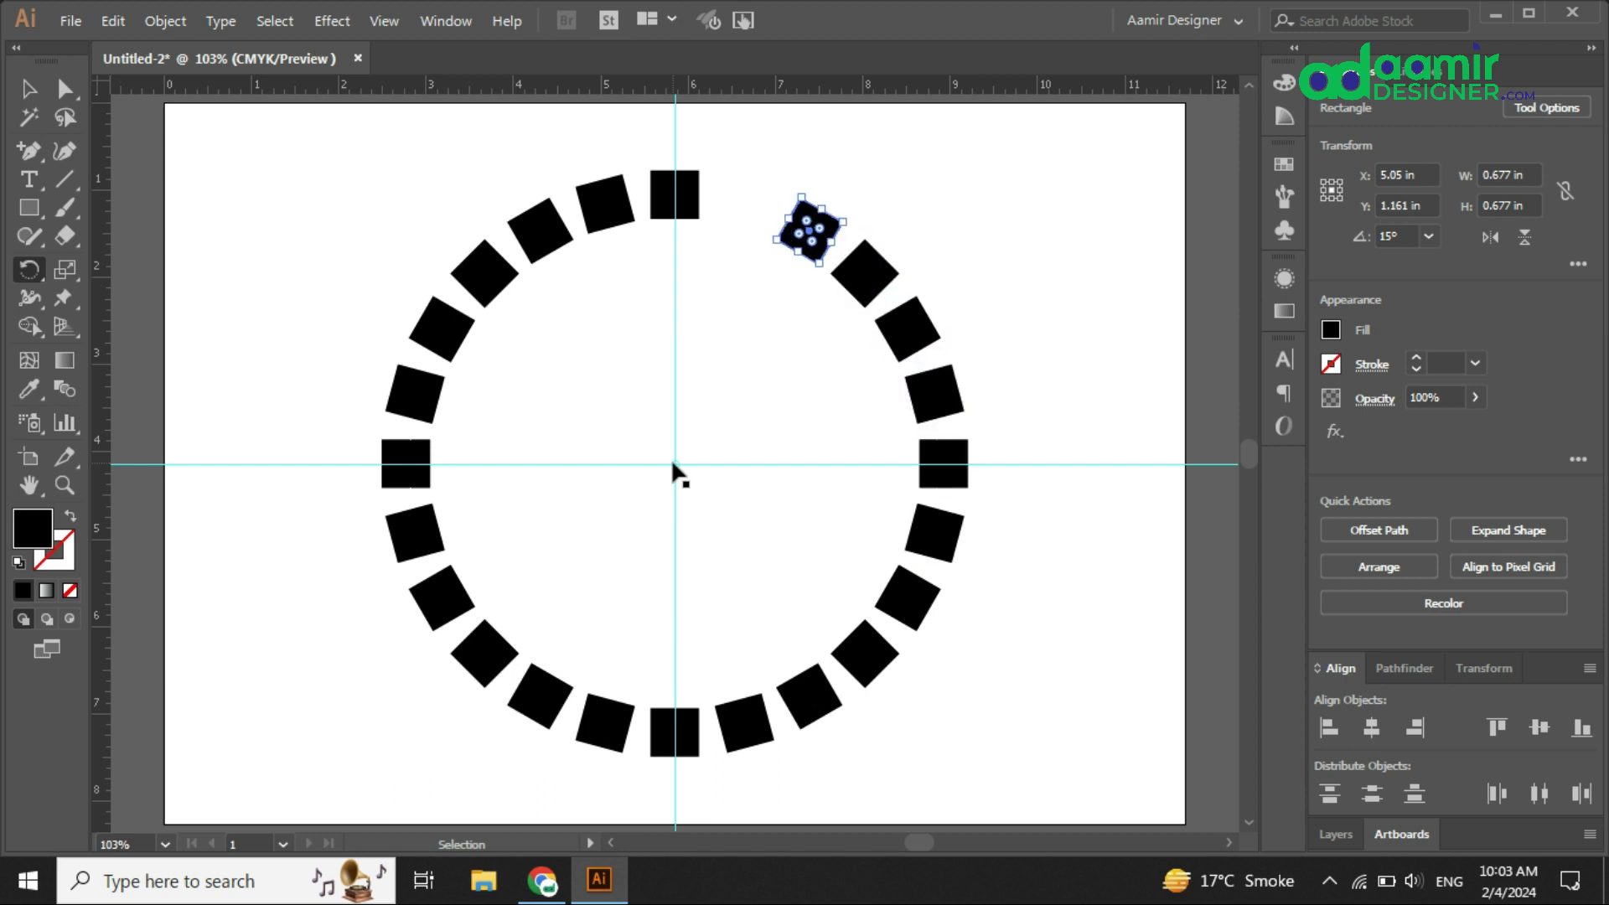
key("v")
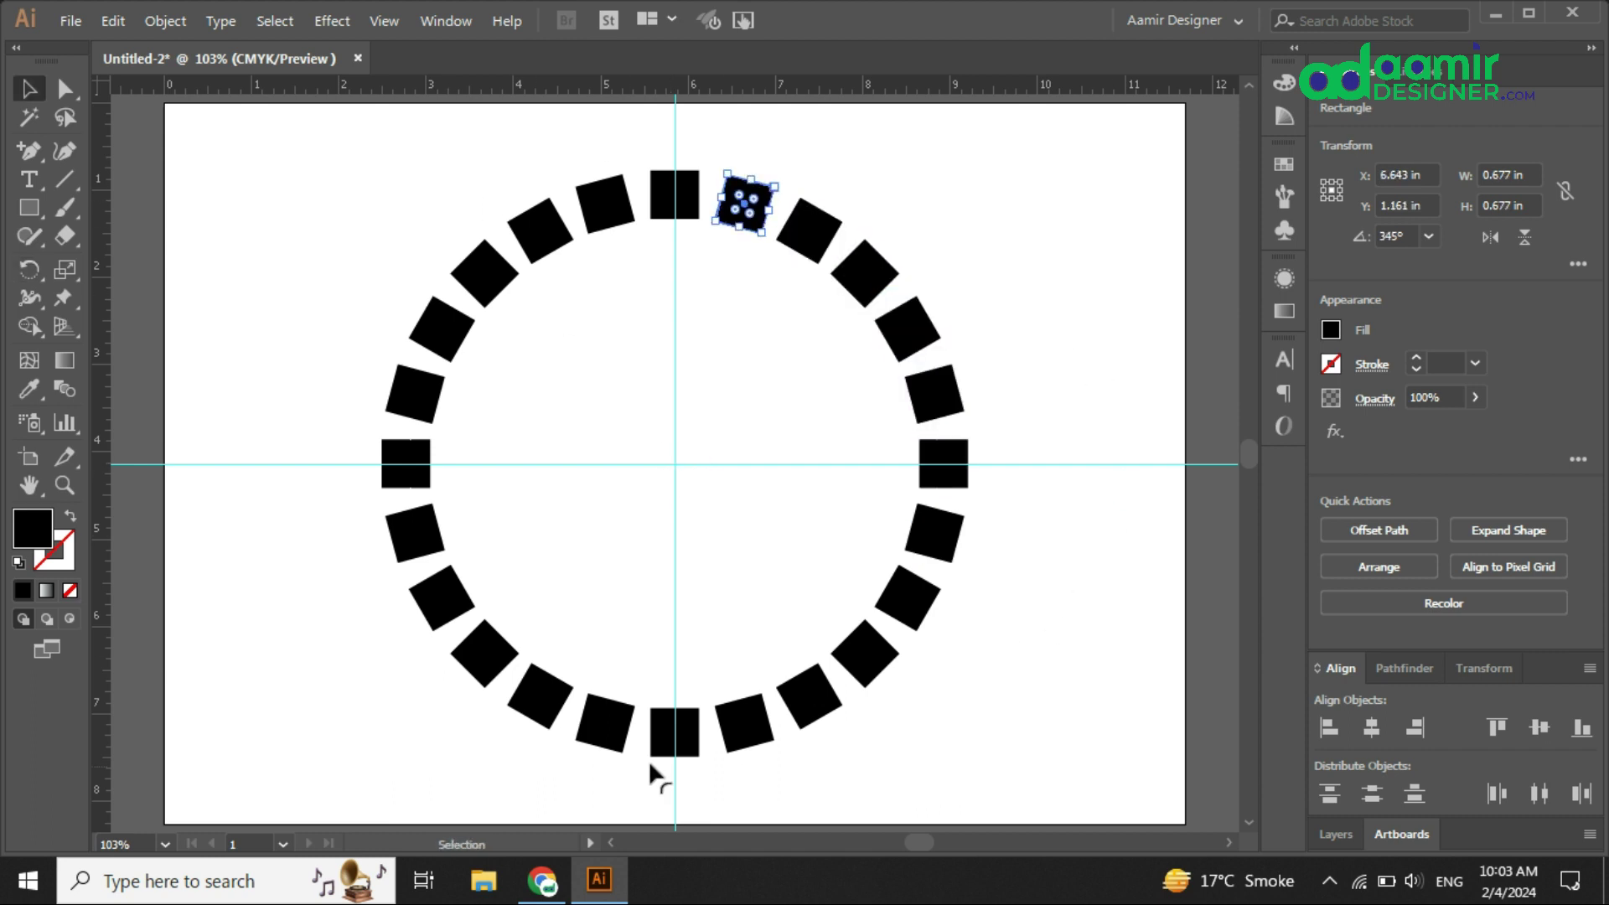
left_click(1028, 344)
- Select the finished ring together with both guides and delete everything
scroll(1020, 335, "down", 5)
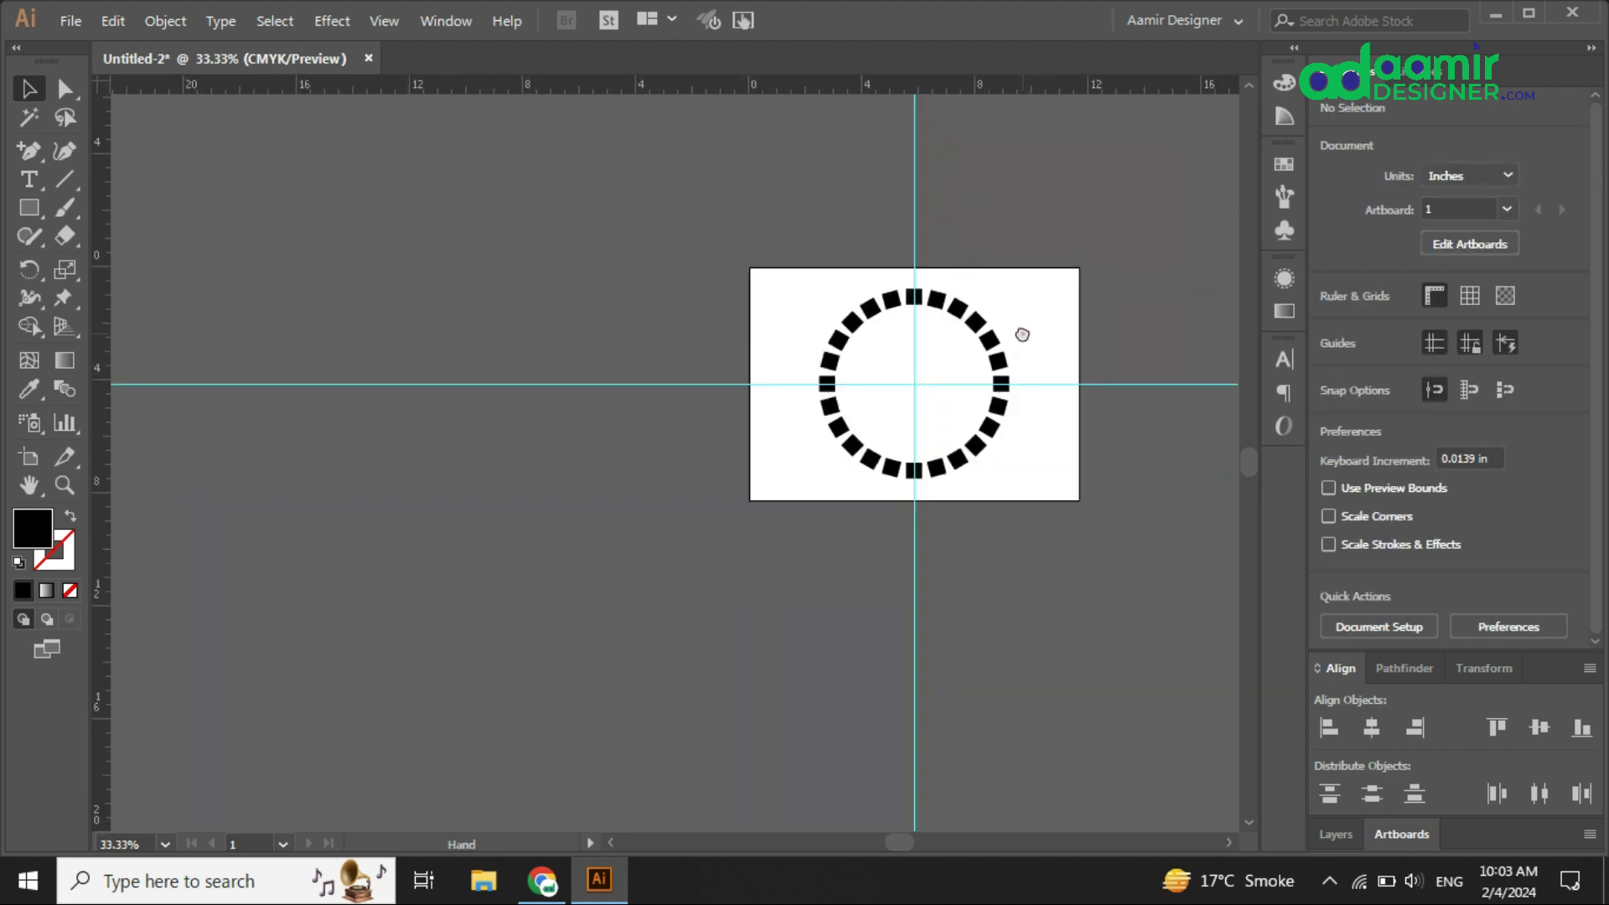
scroll(945, 408, "up", 5)
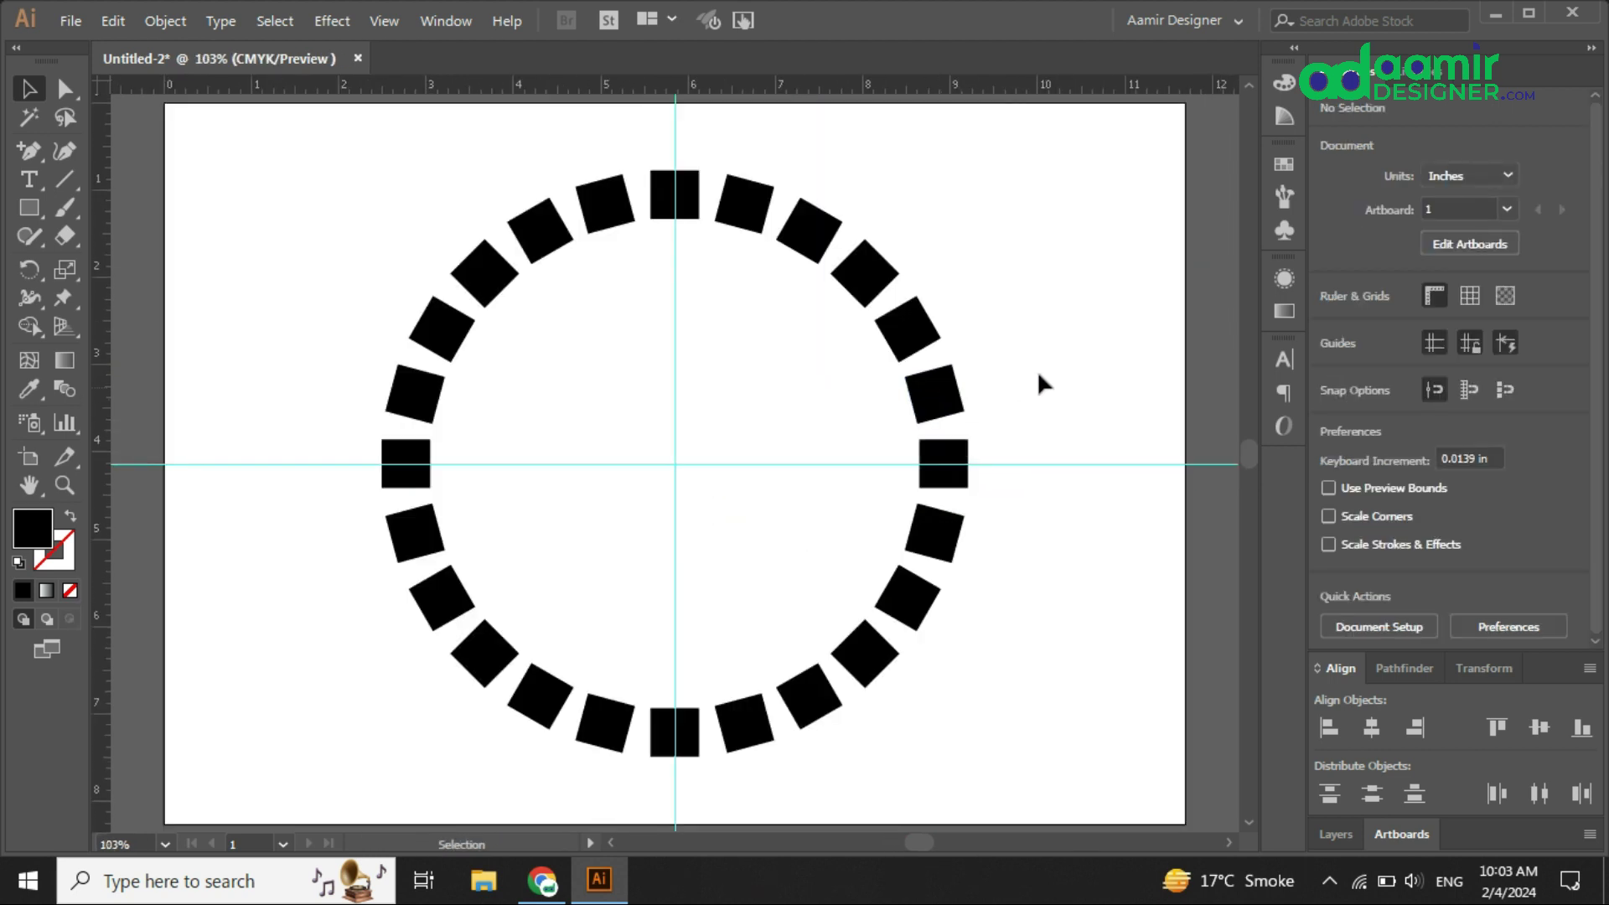
key("v")
key("ctrl+a")
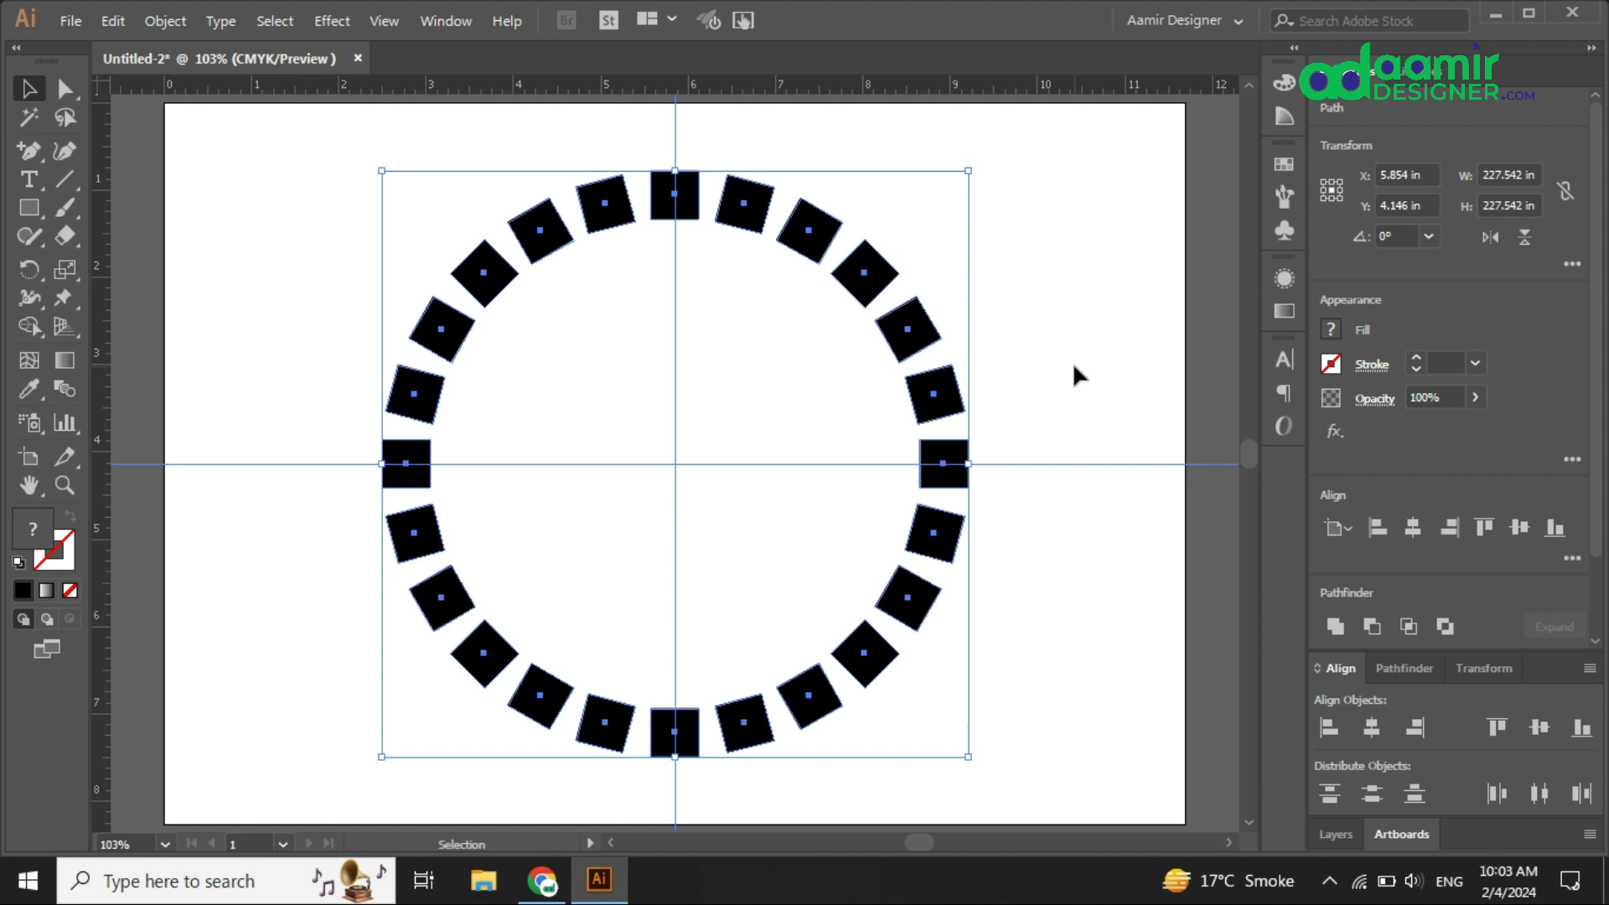
key("Delete")
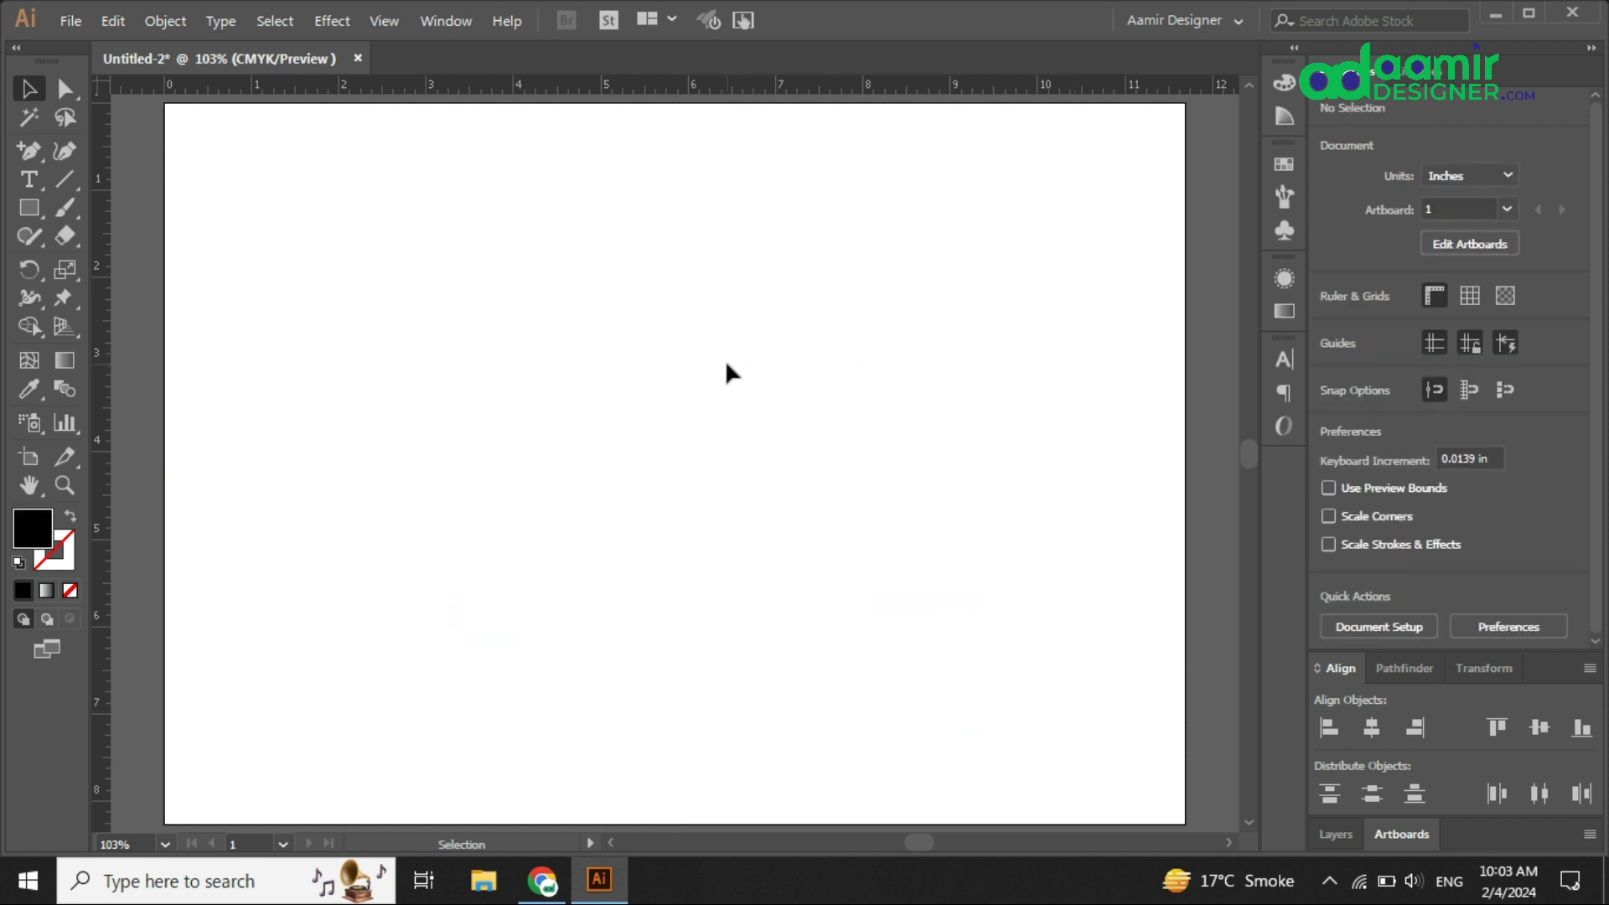
- Swap the Rotate tool for the Reflect tool in the toolbox, and draw a black square about 1.73 in wide in the artboard's upper-left area
left_click_drag(17, 269, 133, 299)
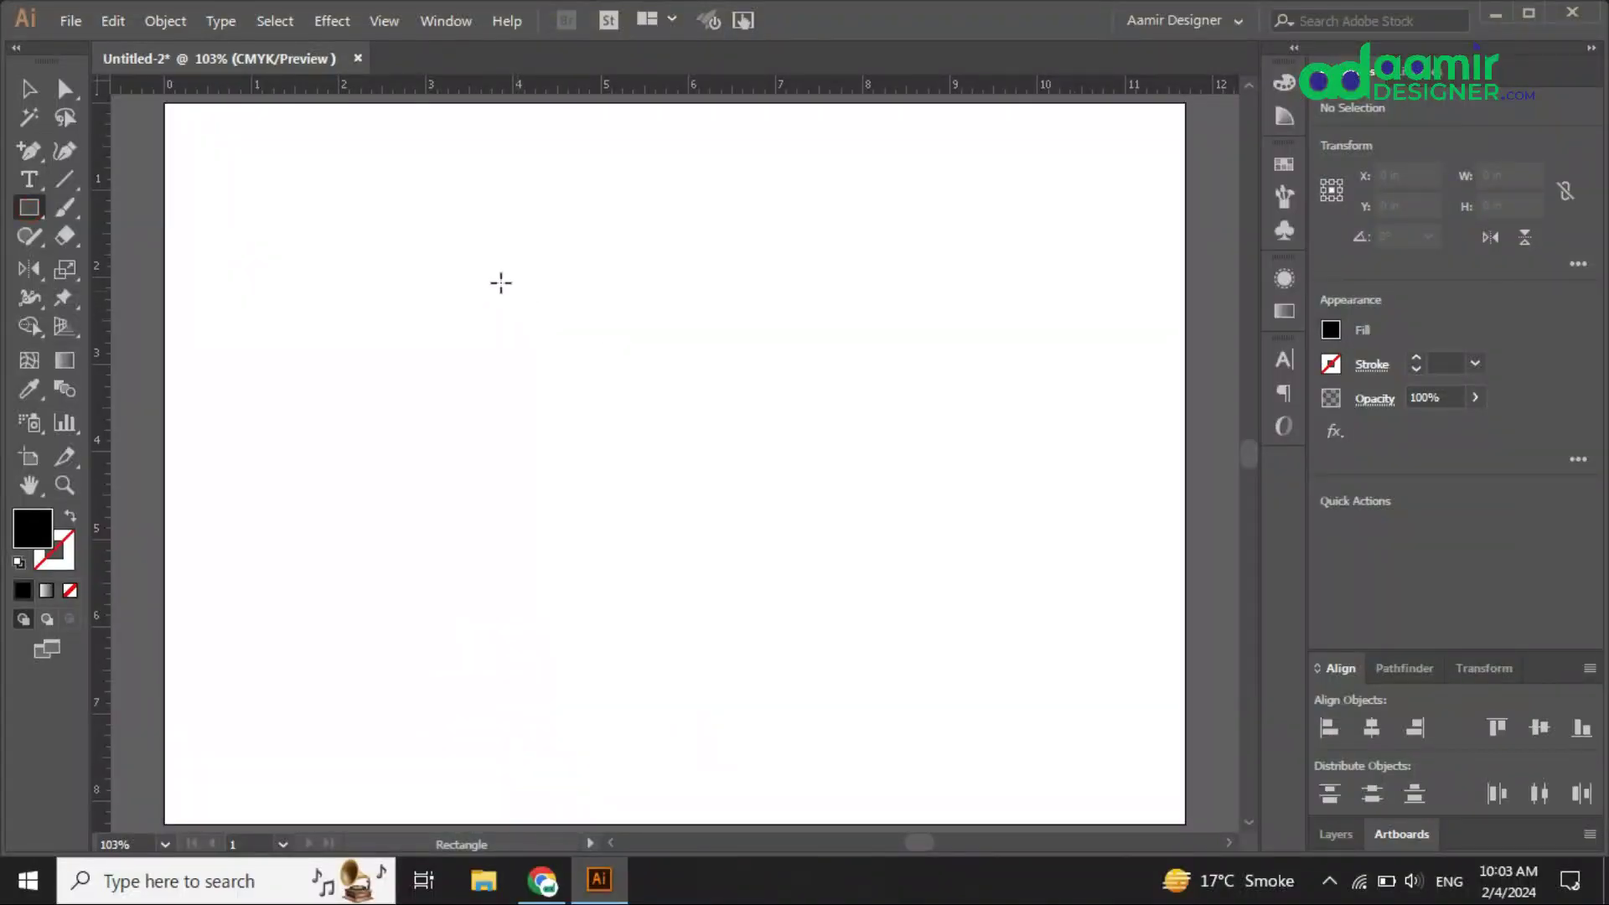
left_click_drag(462, 262, 611, 414)
scroll(471, 327, "up", 3)
left_click_drag(535, 289, 510, 346)
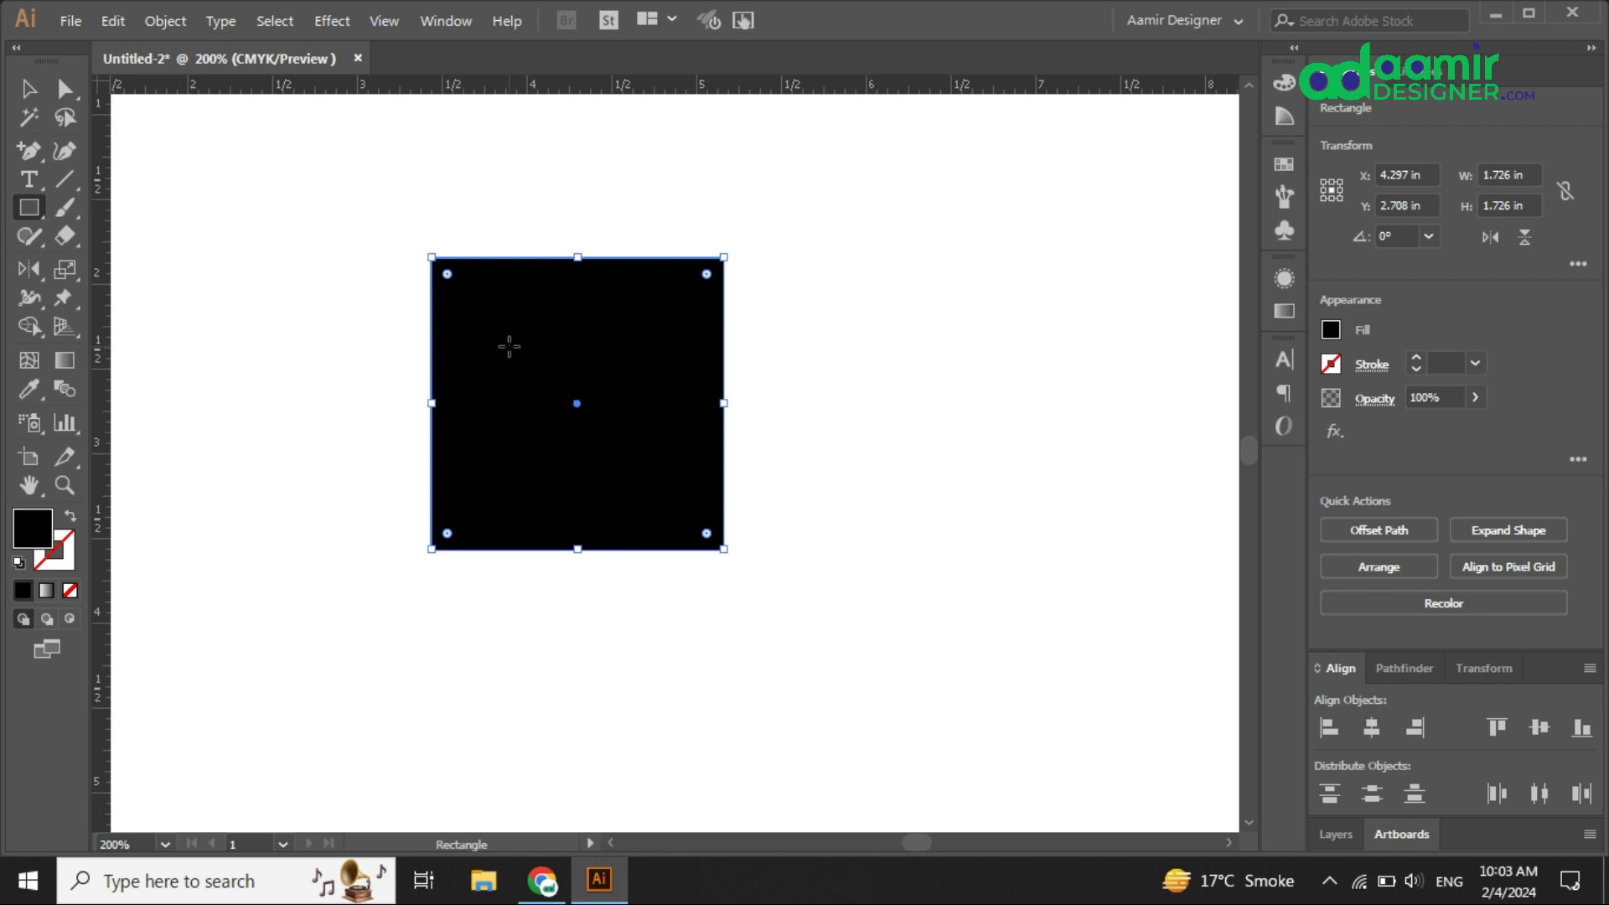
- Round the square's two left corners into a nearly semicircular side, and reselect the whole shape
key("a")
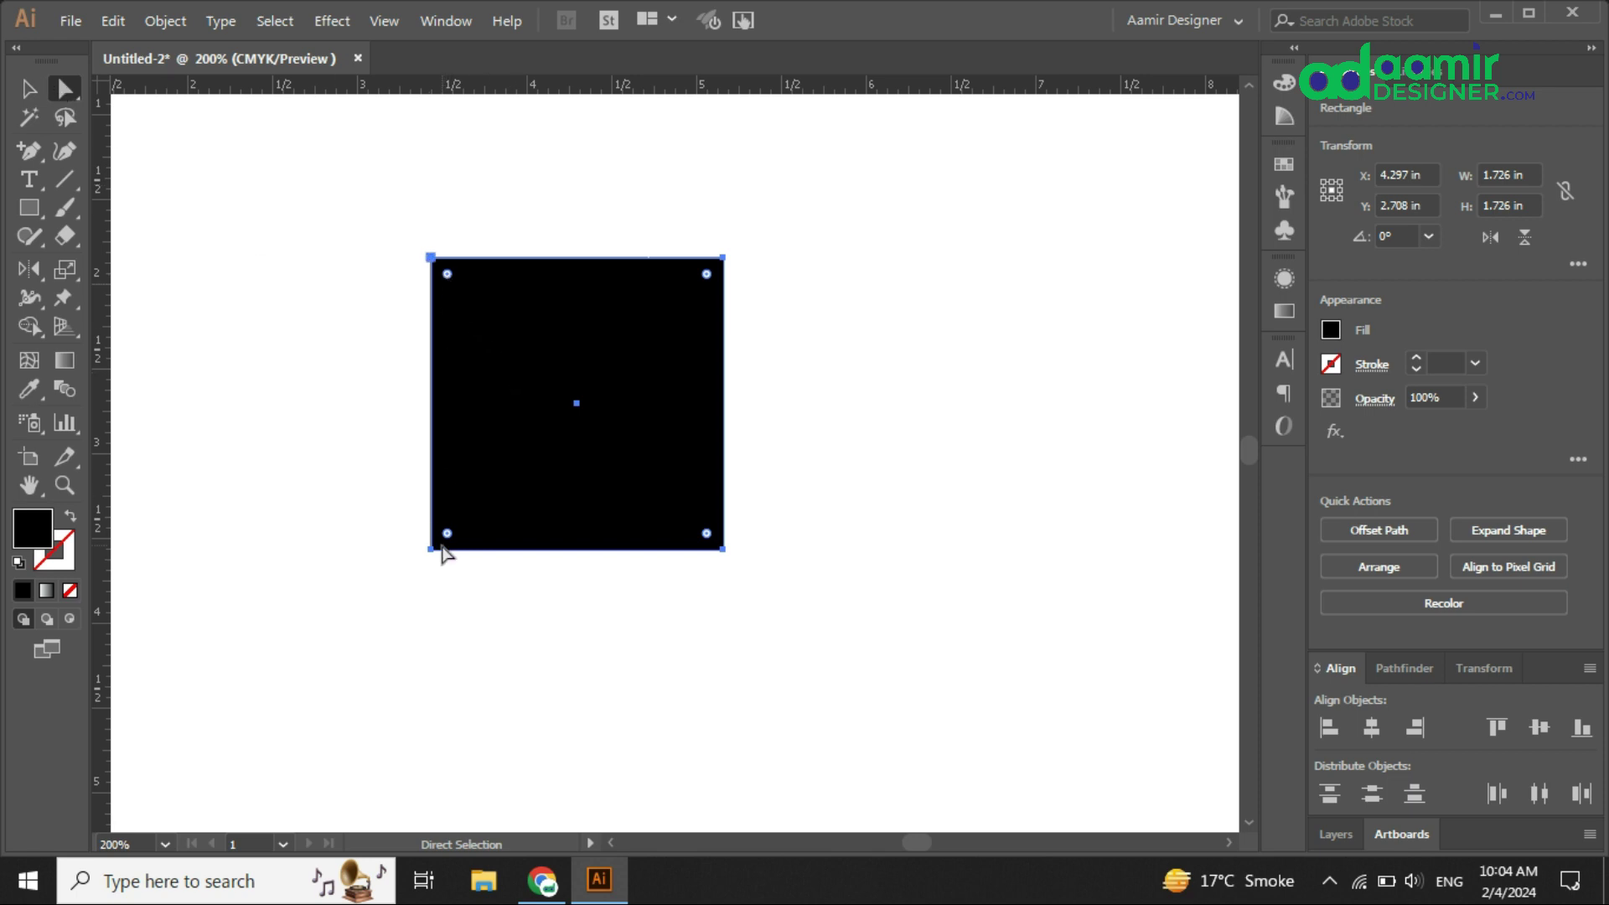
left_click_drag(371, 138, 497, 620)
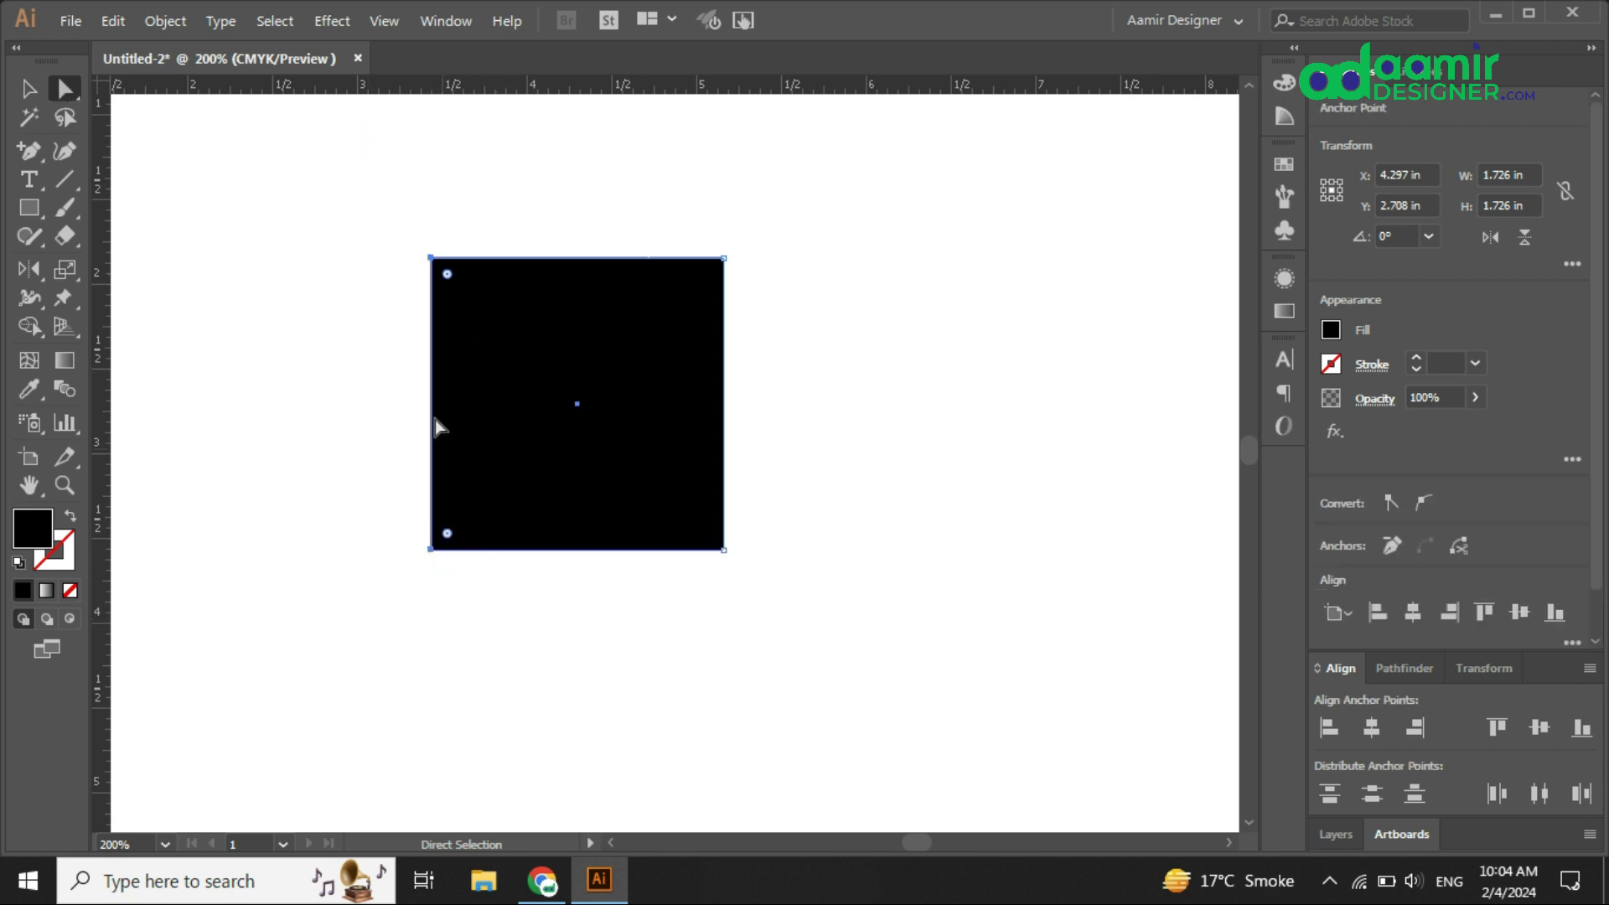
left_click_drag(441, 269, 581, 374)
key("v")
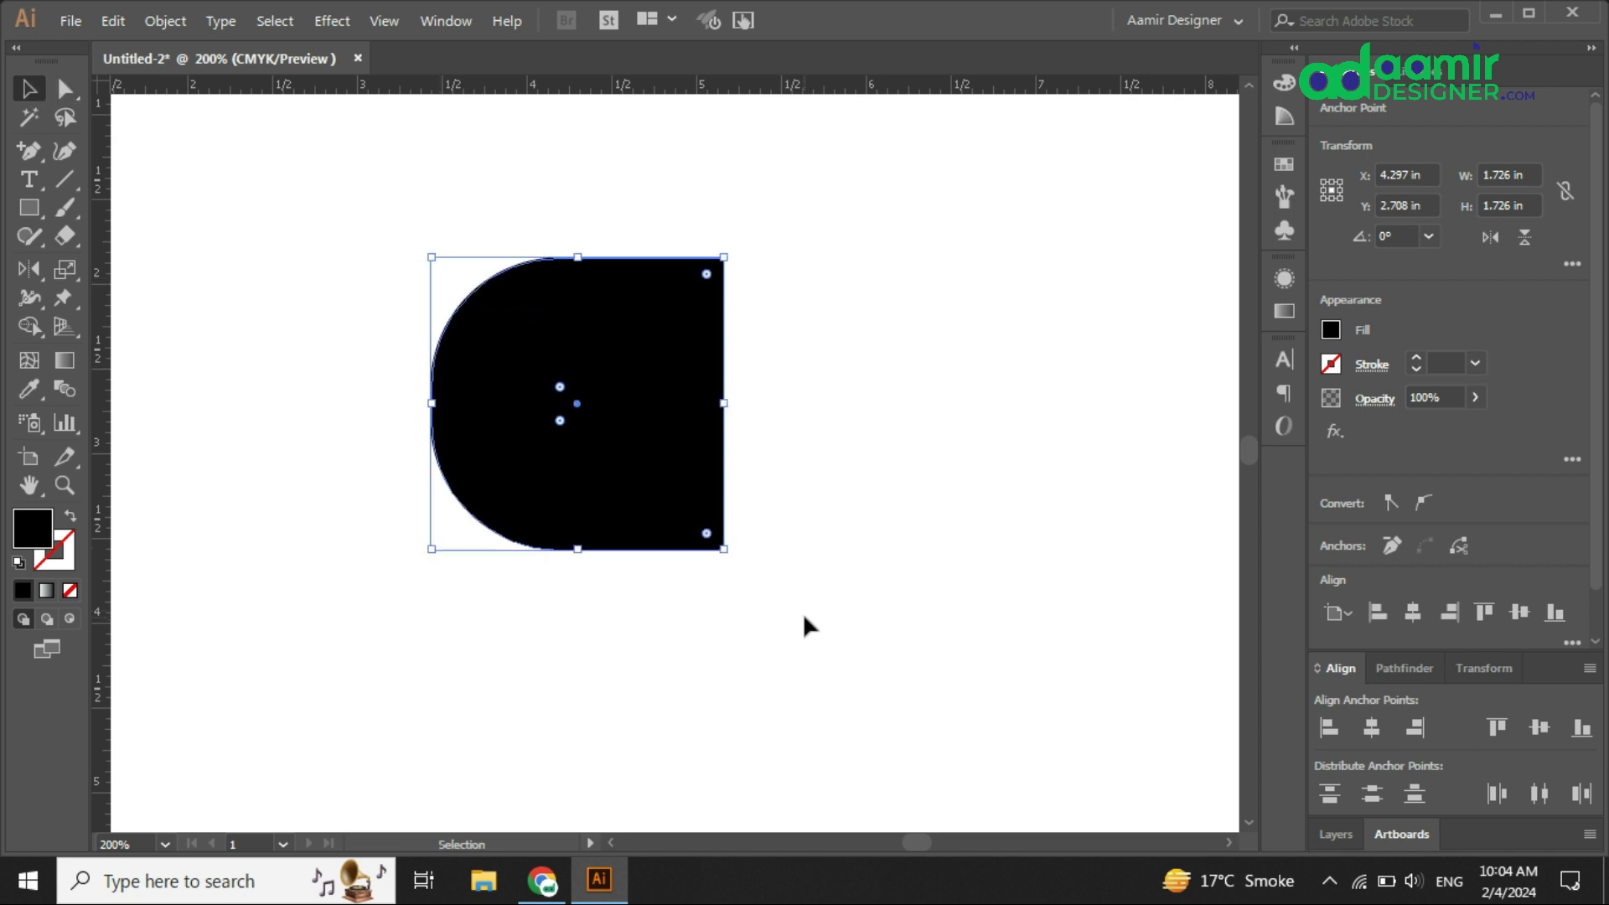
left_click(849, 651)
left_click_drag(646, 472, 298, 223)
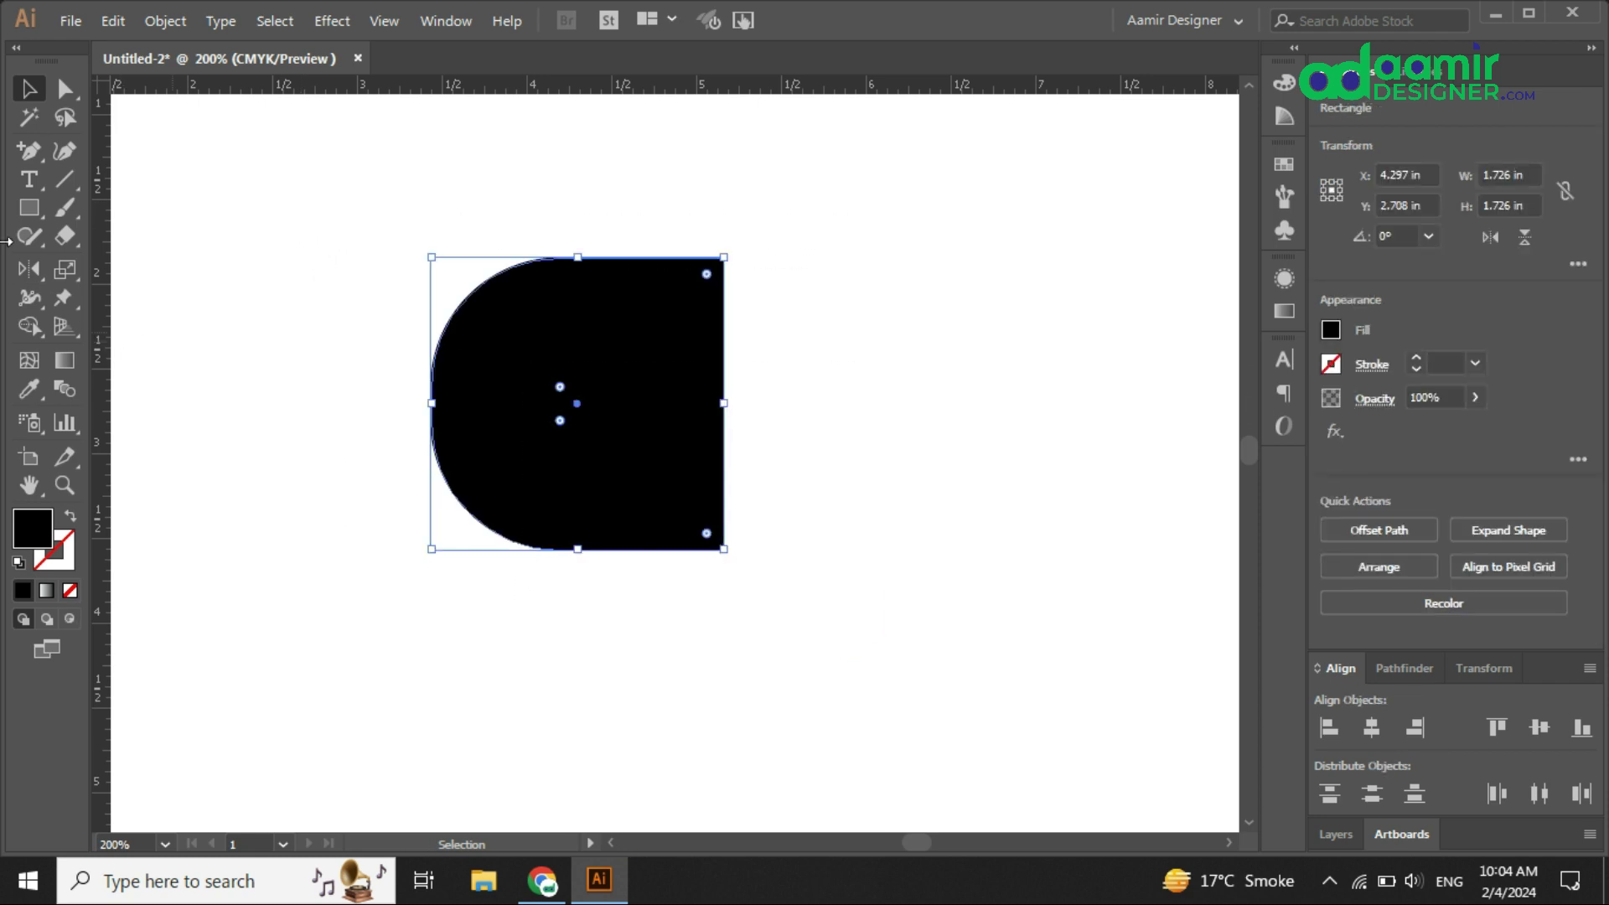
- Reflect a copy of the rounded shape across its straight right side, with the reflection origin at its lower-right corner
left_click(28, 272)
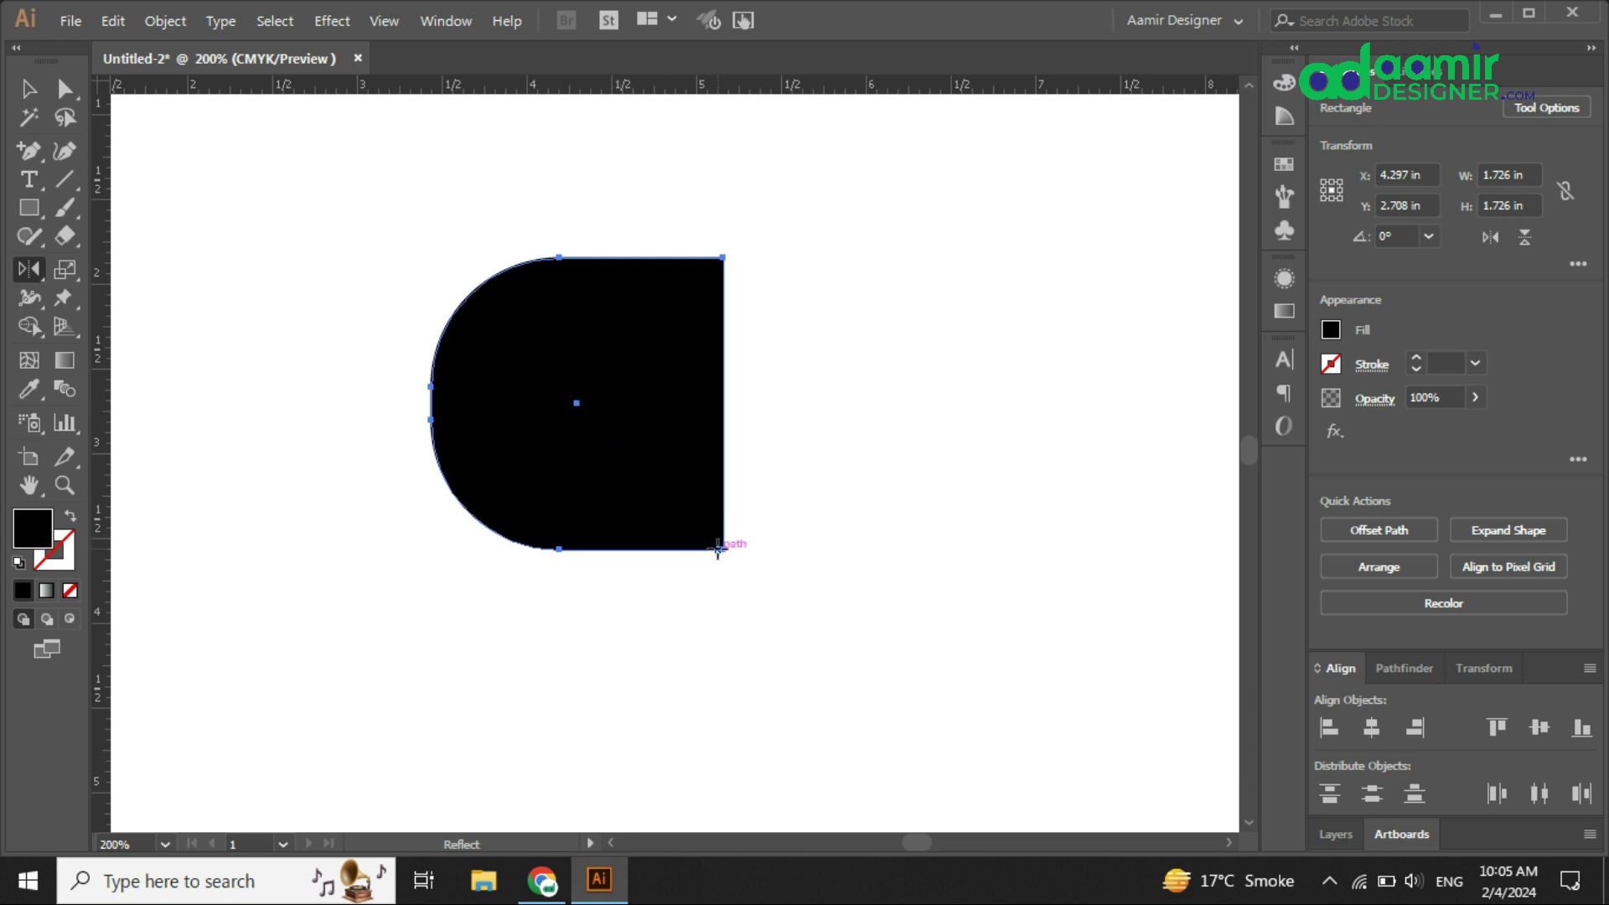
left_click(725, 550)
left_click_drag(572, 428, 821, 484)
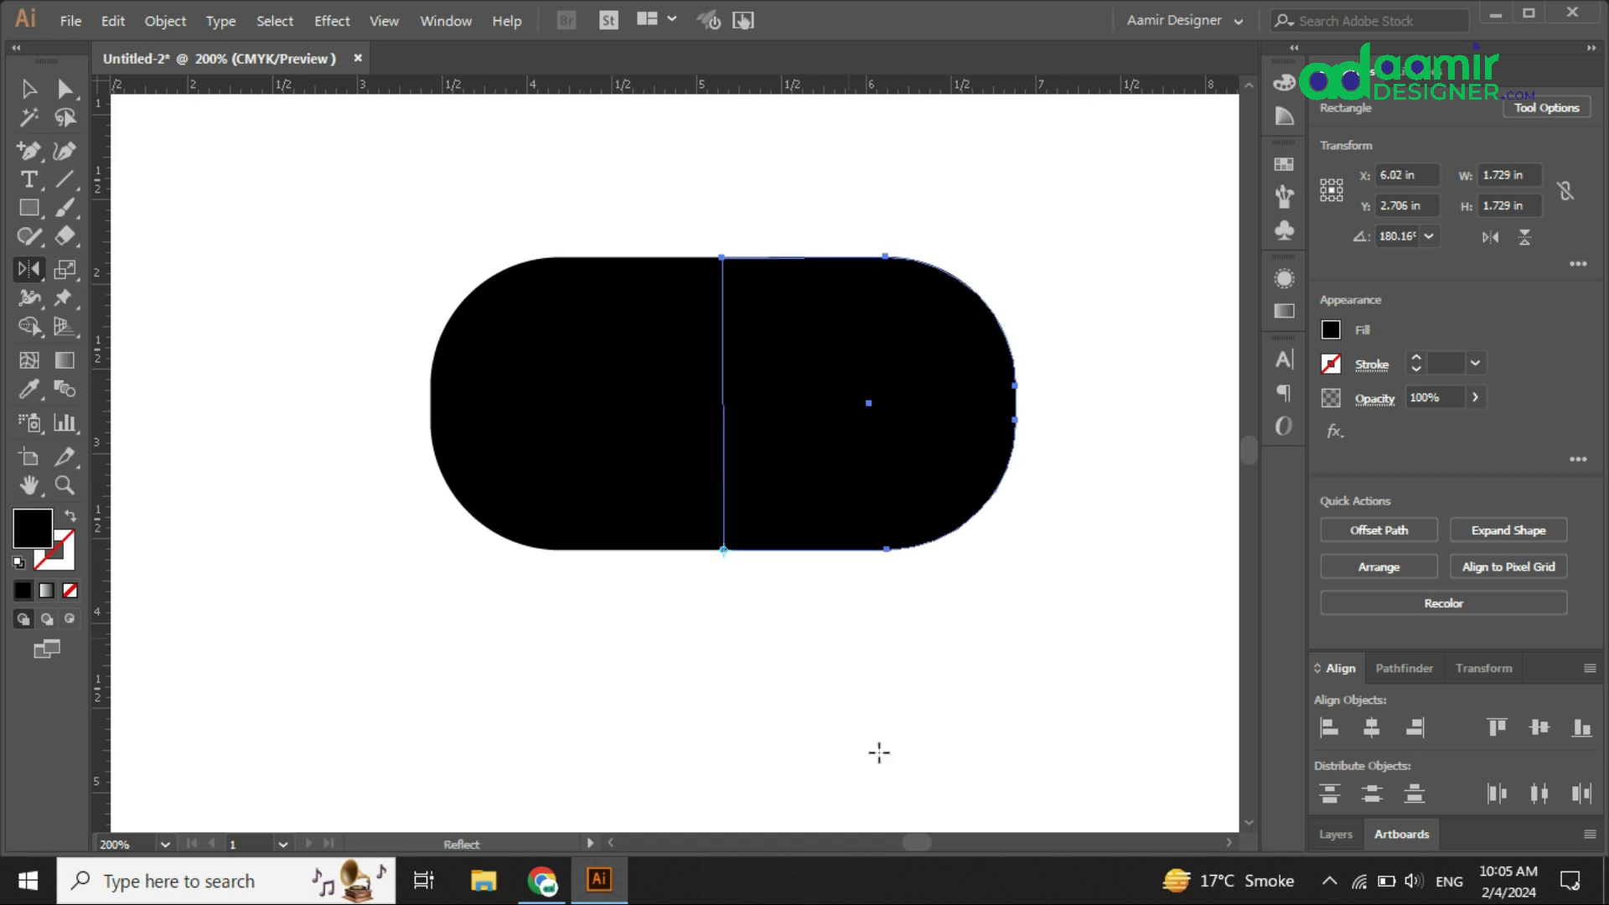